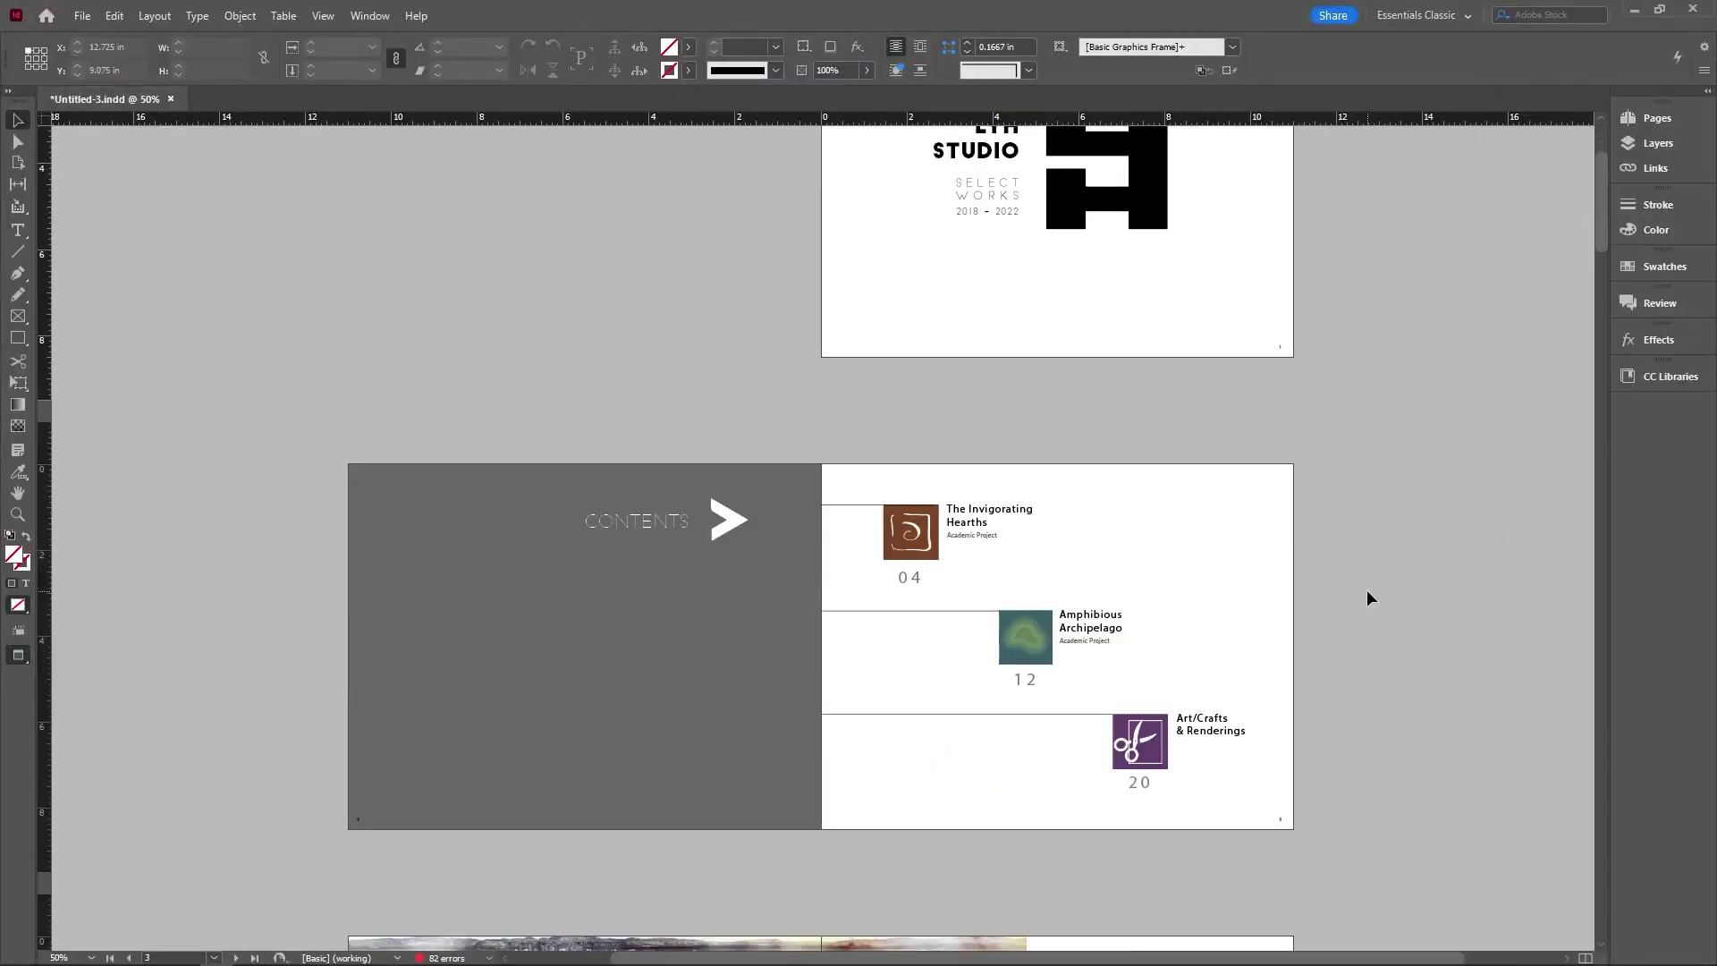
# Step: Scroll through the LYH Studio portfolio spreads and bring the cover and contents spread into view
pyautogui.scroll(-15, 1366, 597)
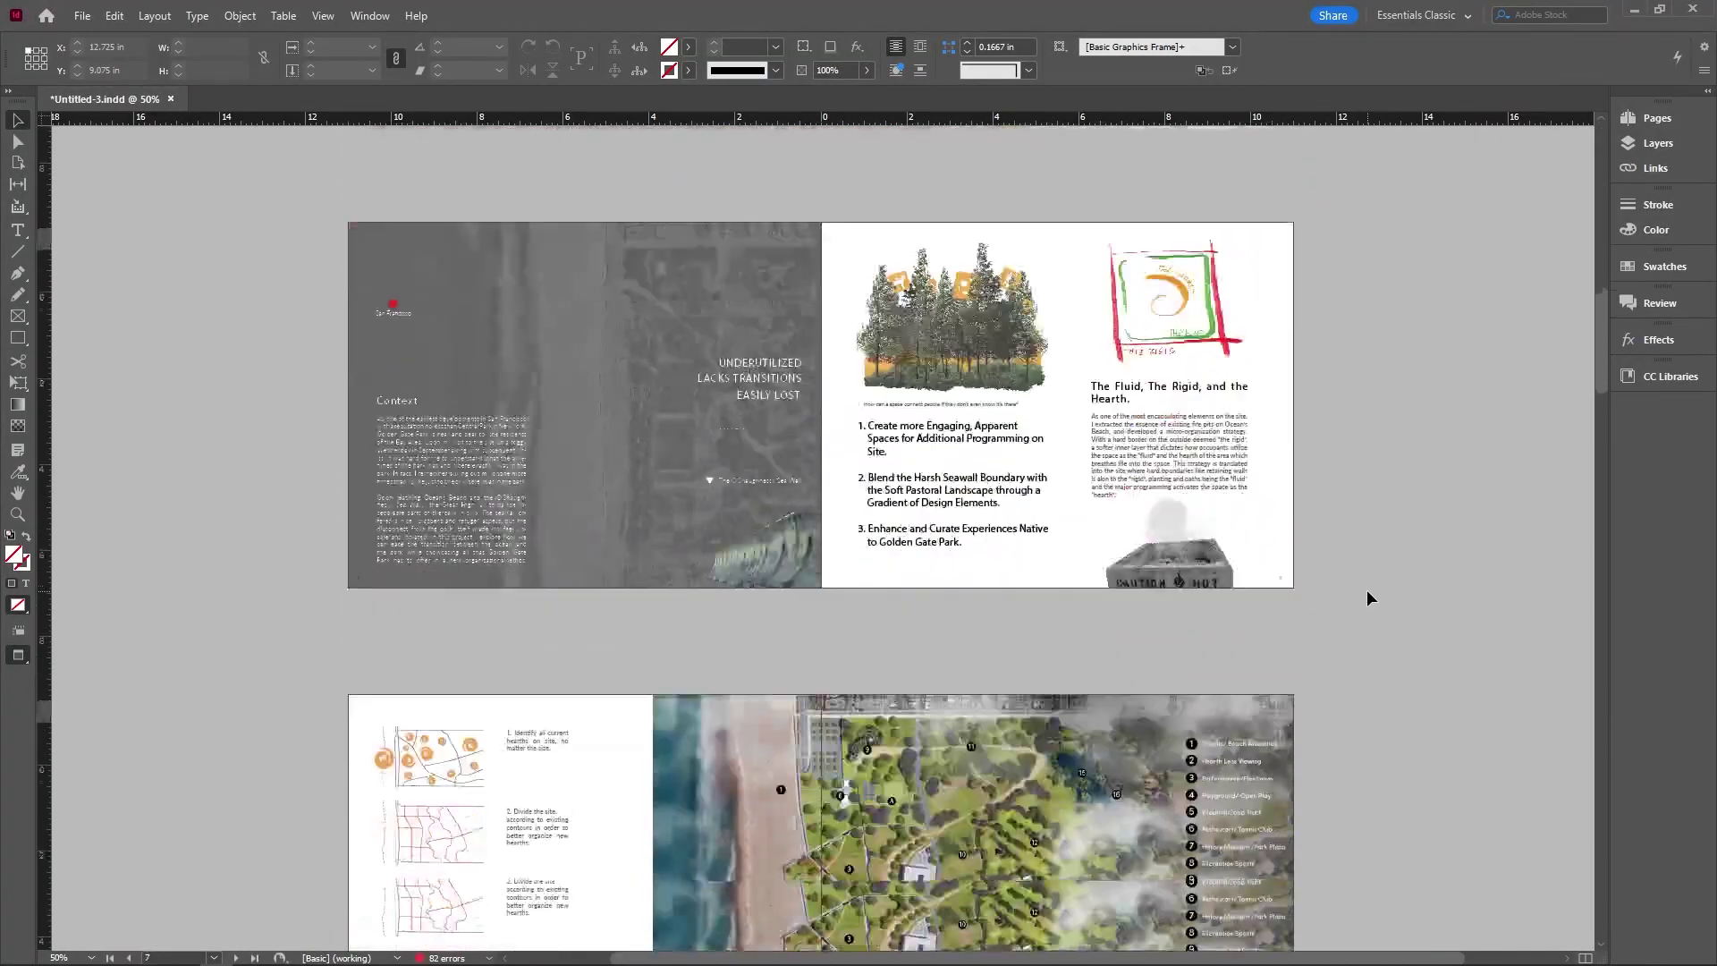
pyautogui.scroll(-3, 1367, 589)
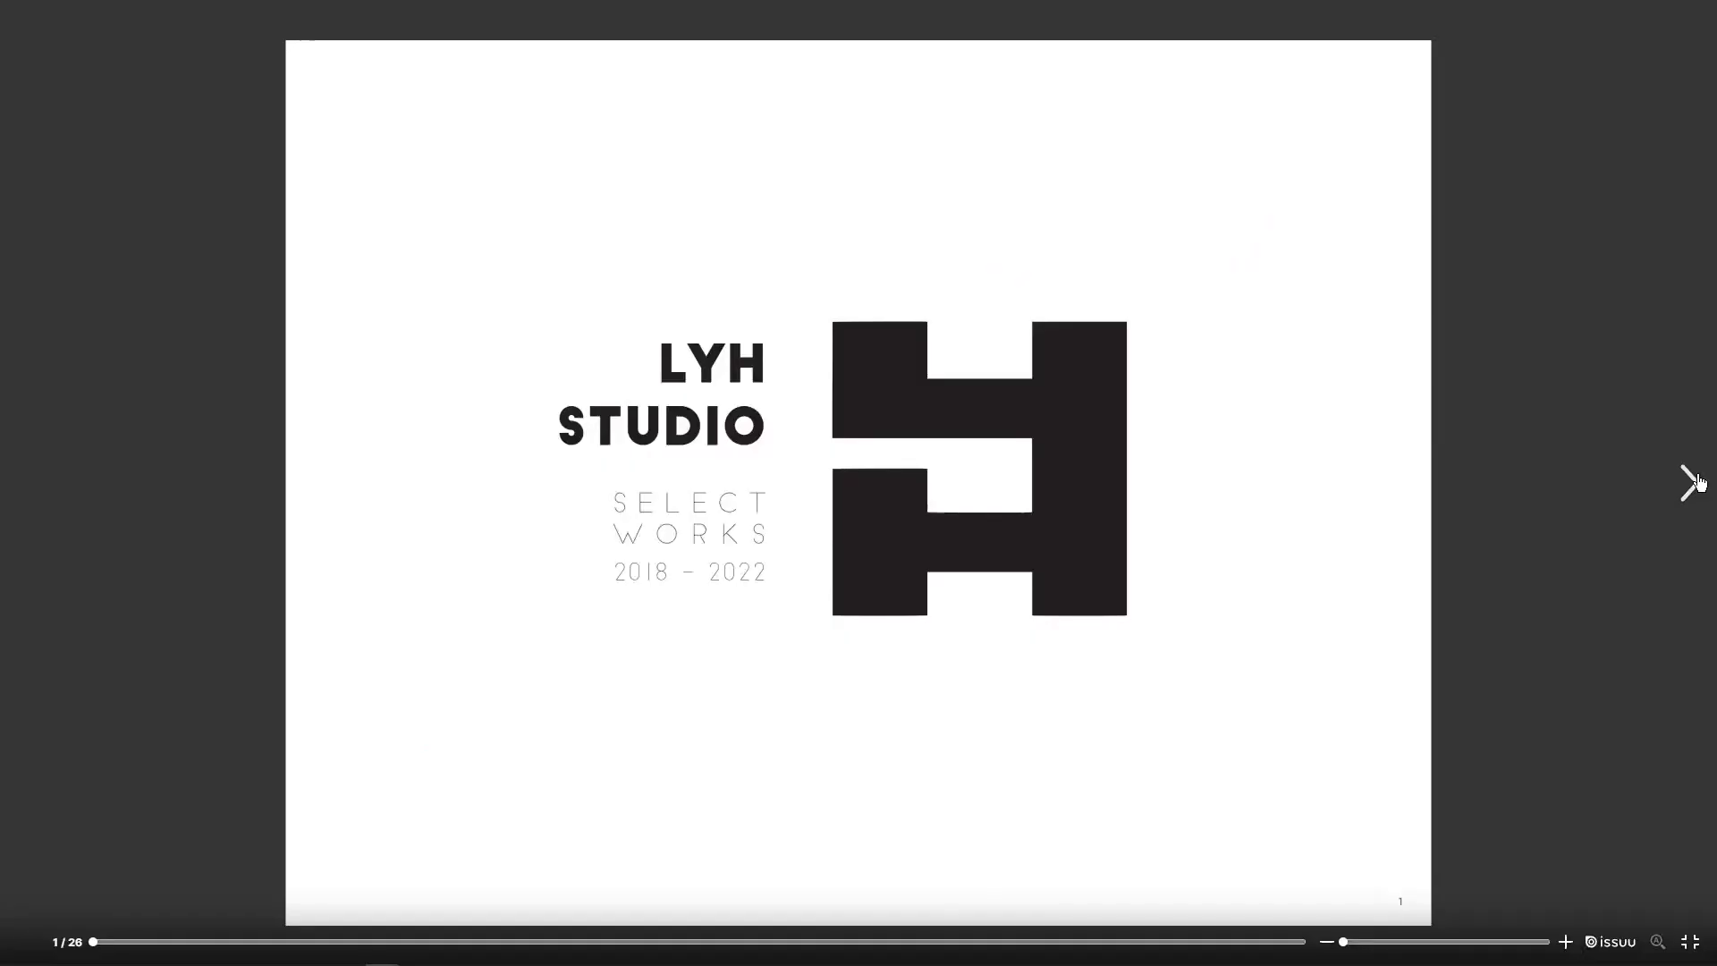
pyautogui.click(1691, 483)
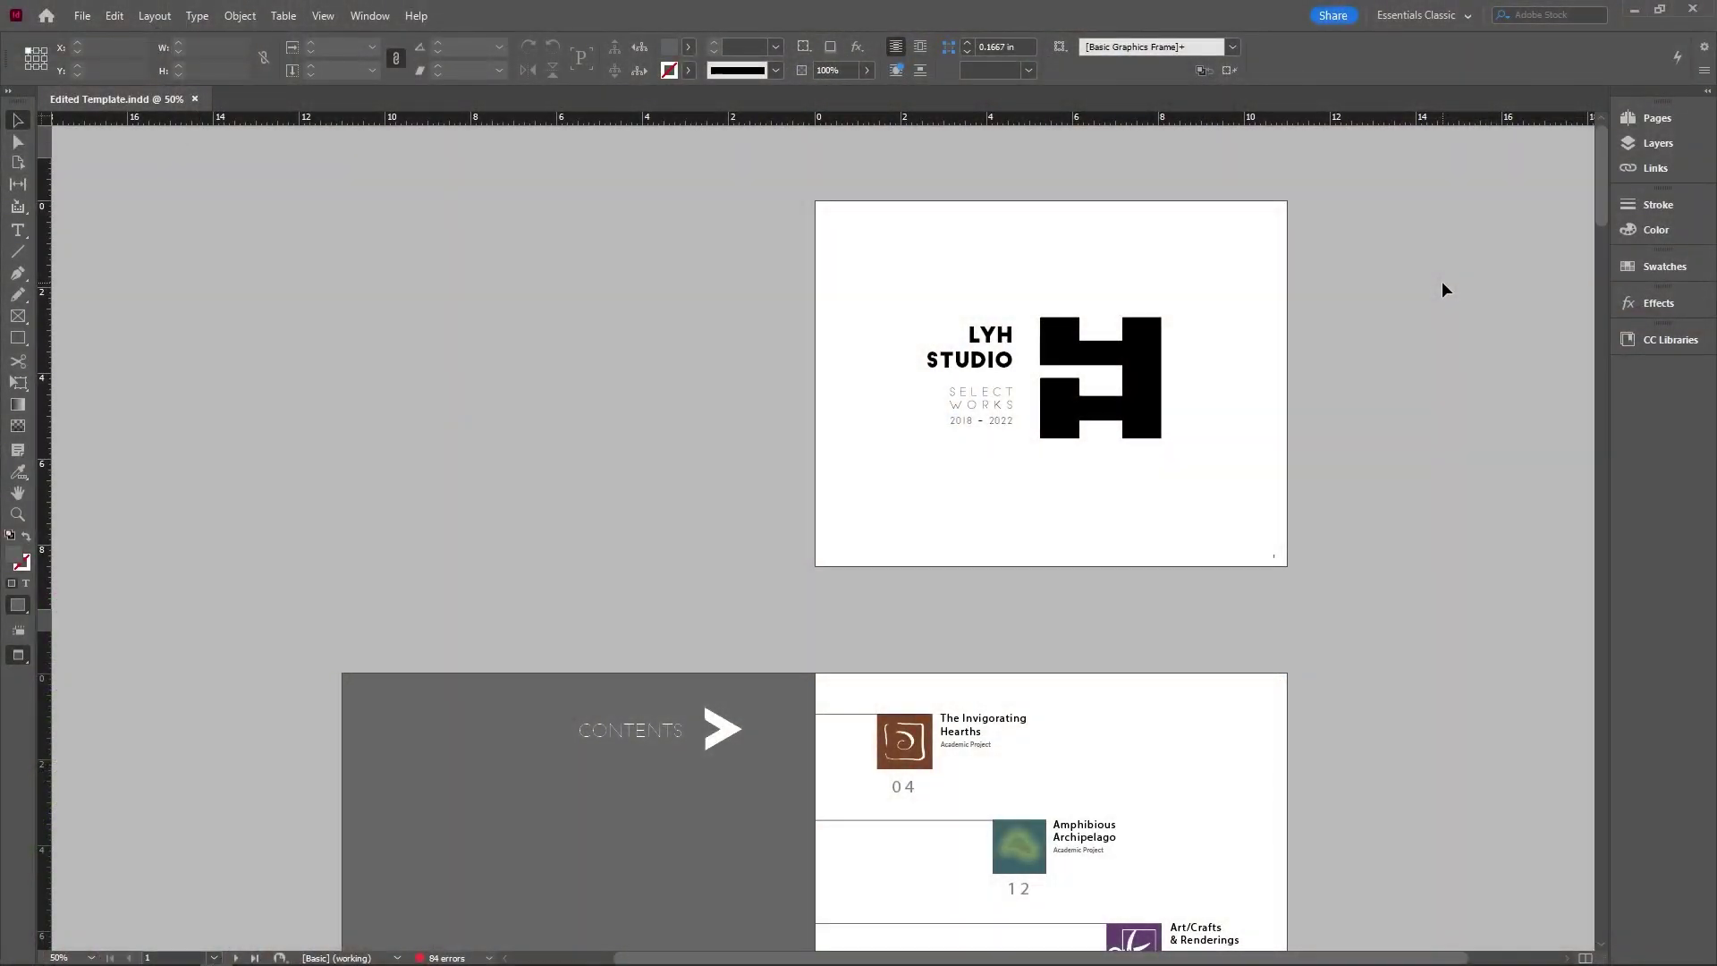
pyautogui.scroll(-10, 1424, 294)
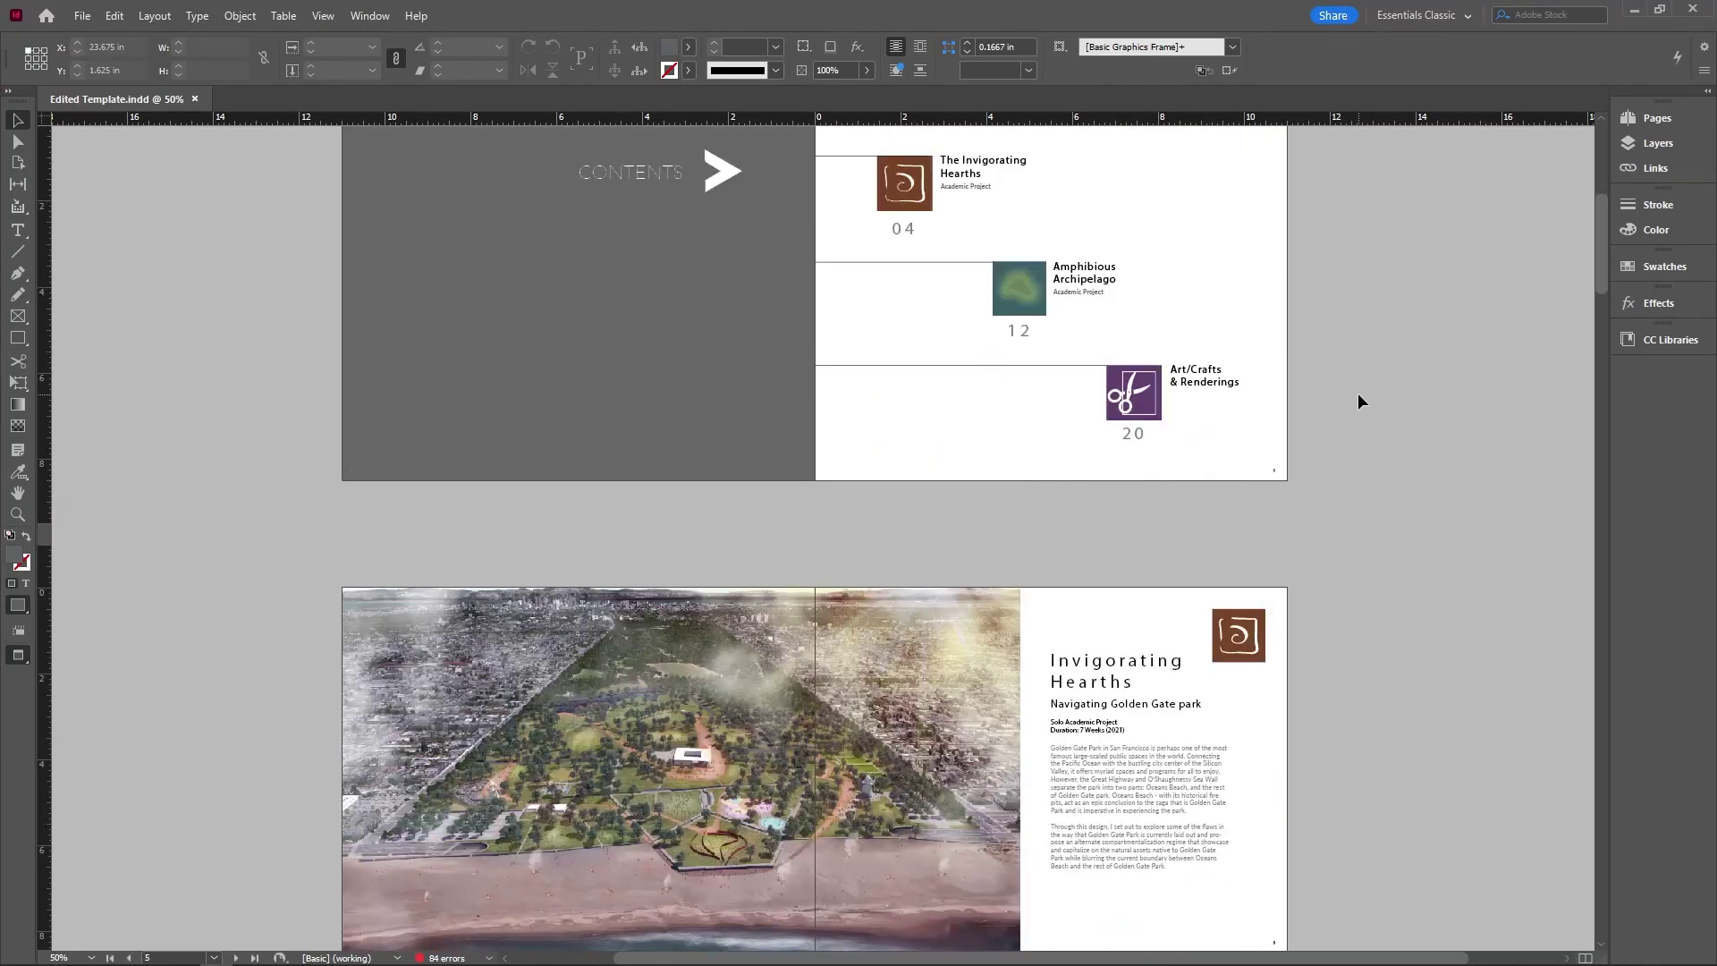
pyautogui.scroll(-20, 1363, 401)
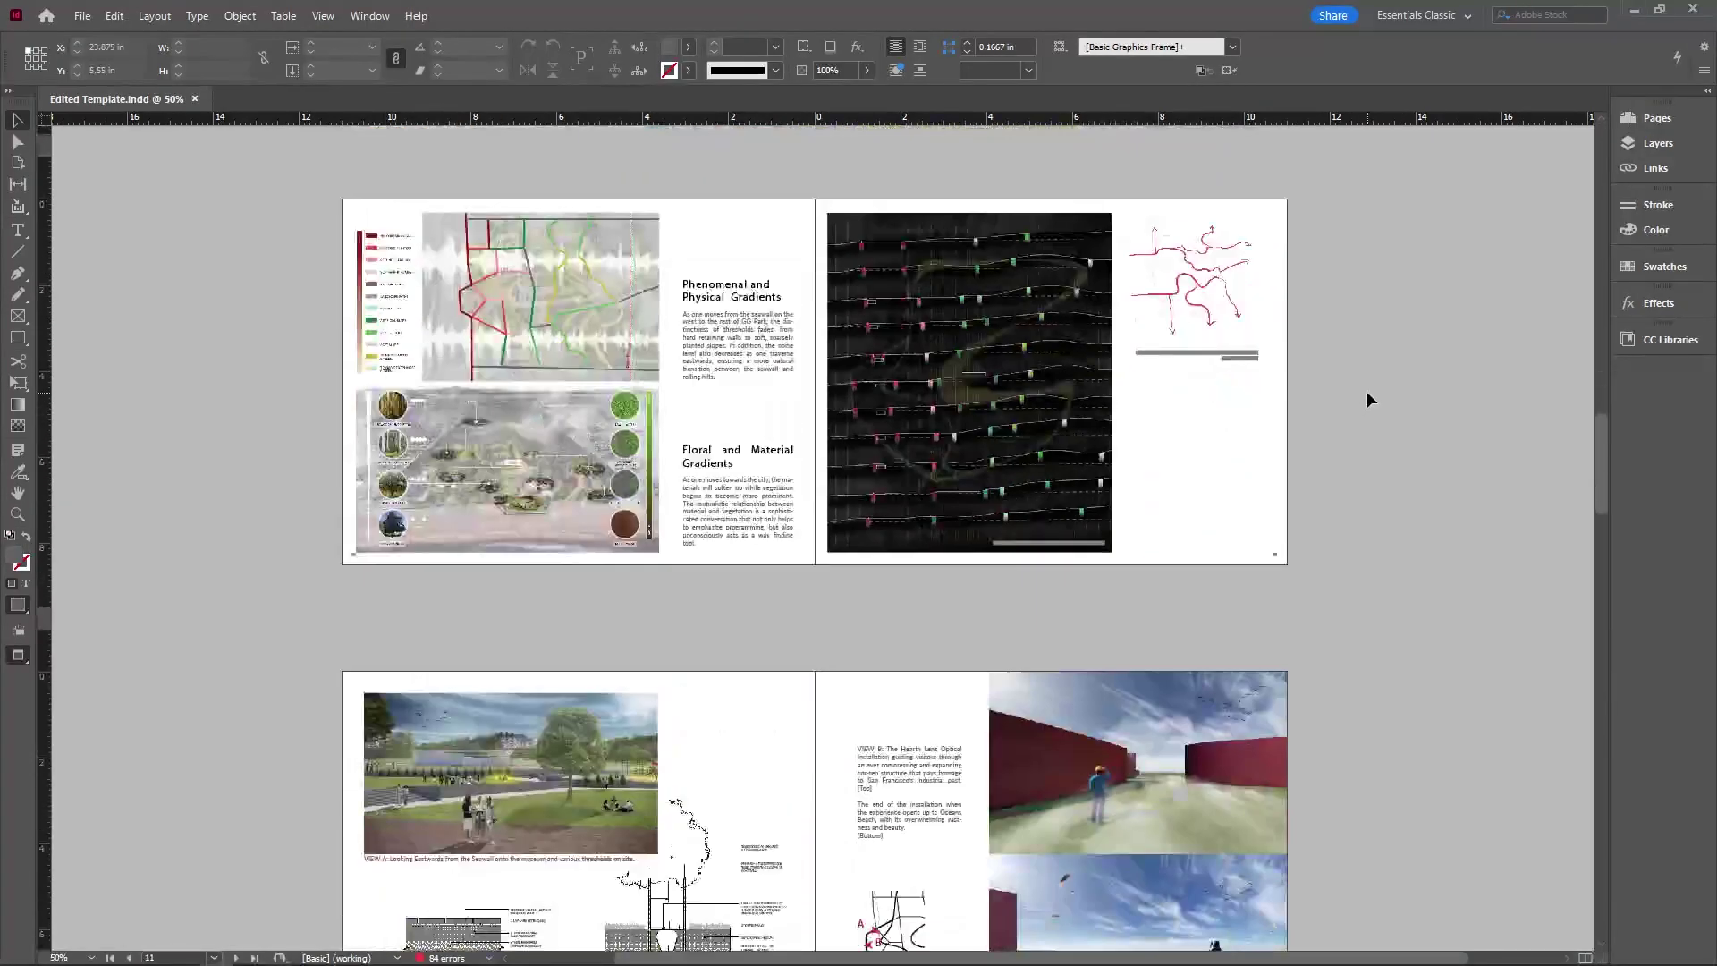
pyautogui.scroll(-20, 1367, 400)
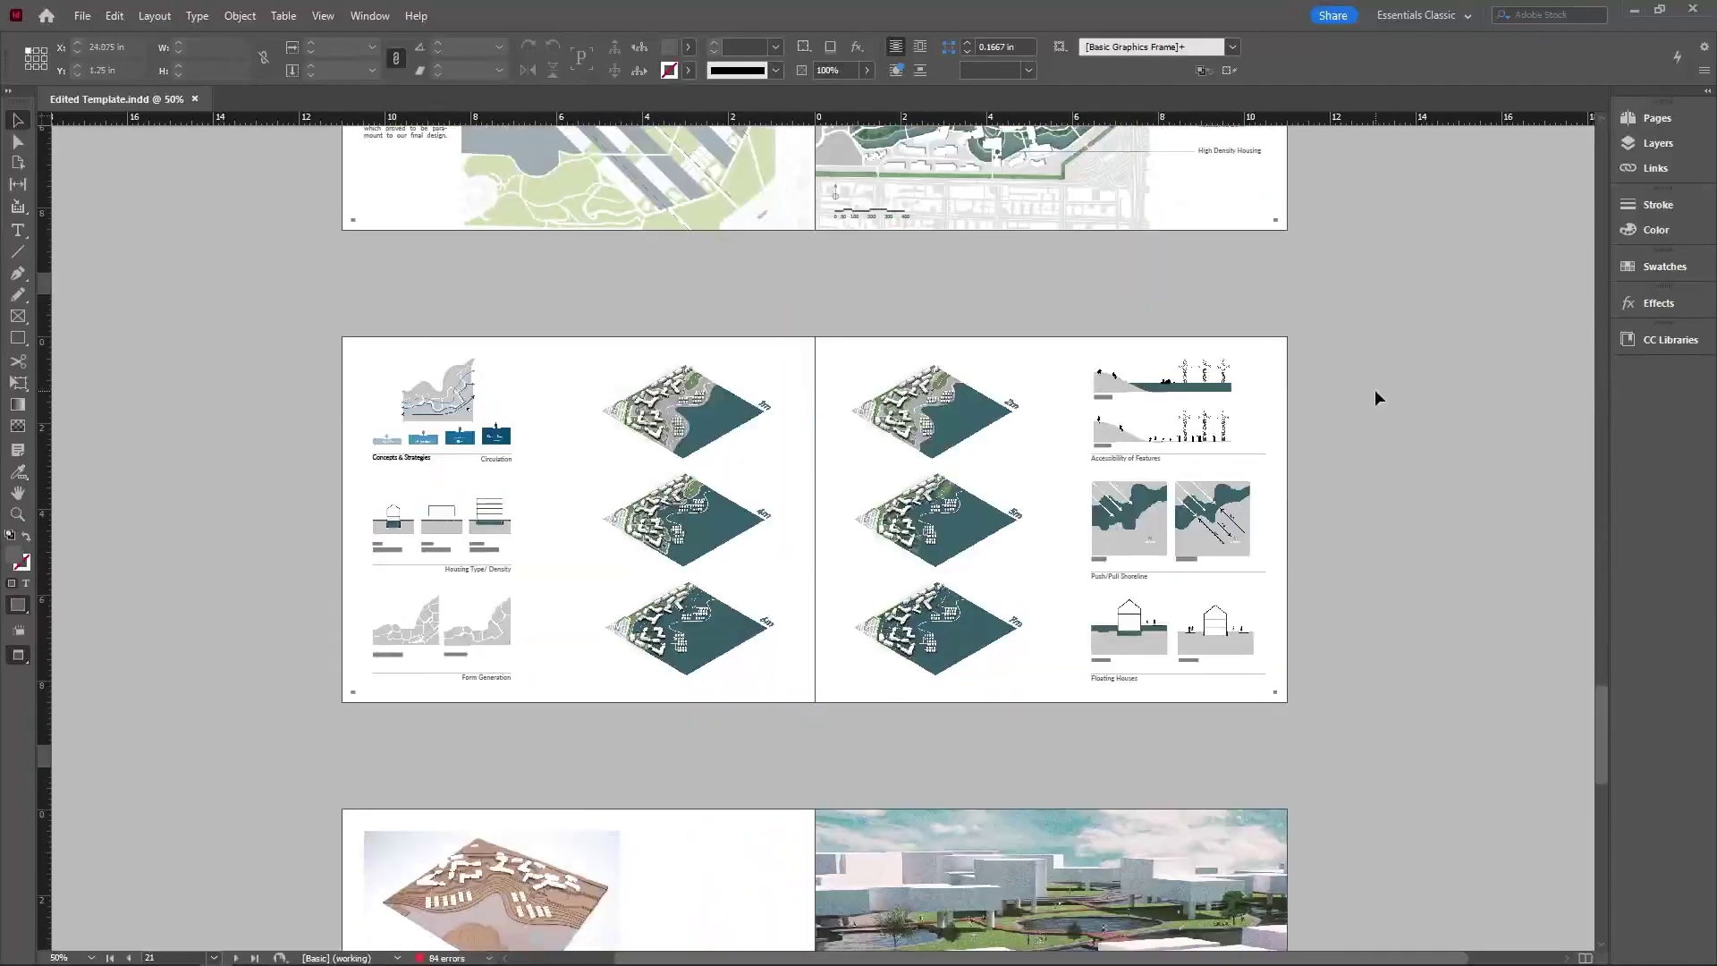
pyautogui.scroll(-4, 1593, 811)
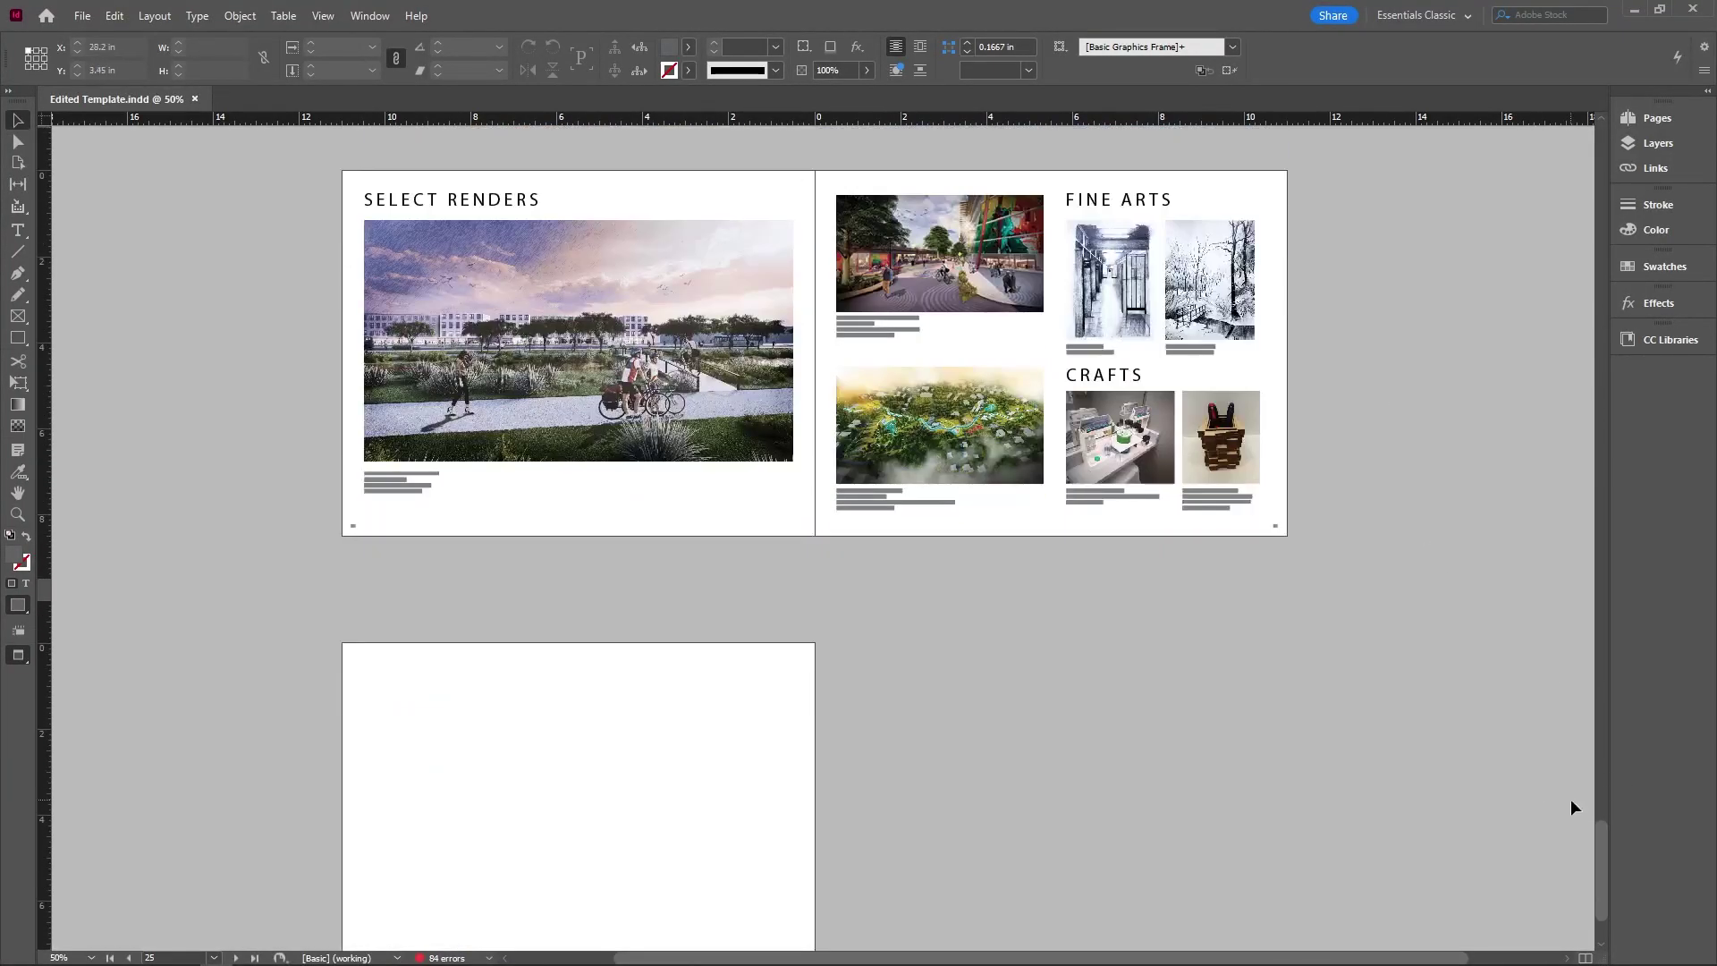
pyautogui.moveTo(1602, 842); pyautogui.dragTo(1567, 104)
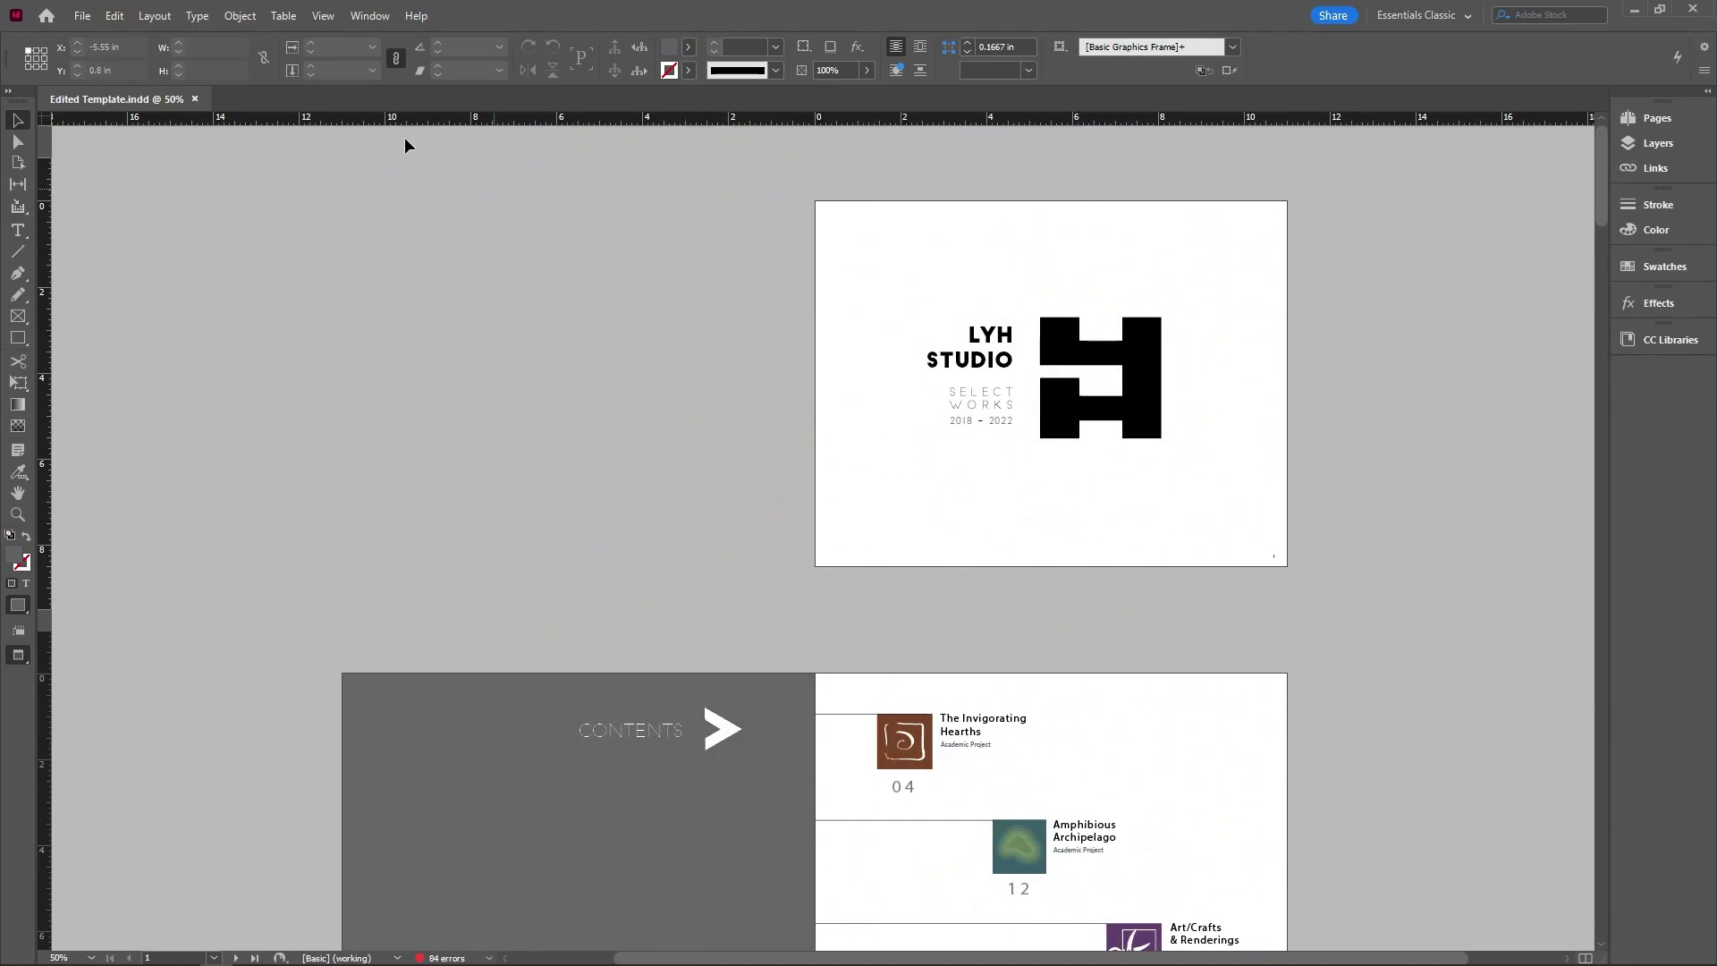
pyautogui.click(370, 18)
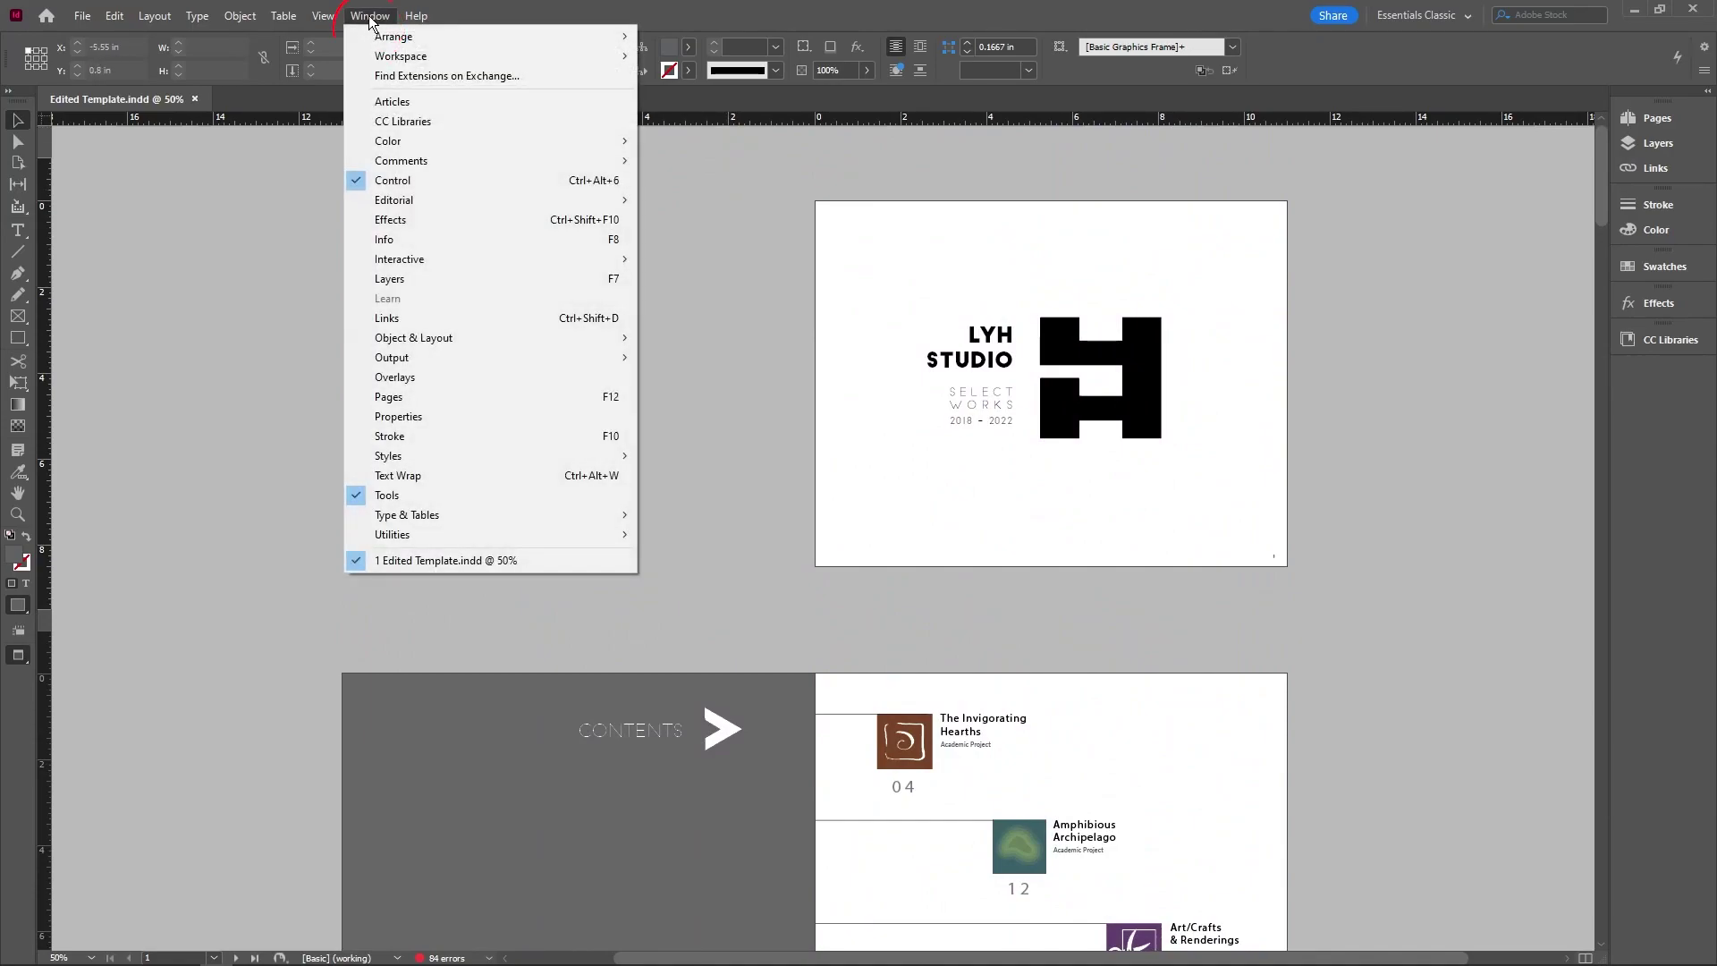
# Step: Browse InDesign extensions on Adobe Exchange, clear the filter, search 'issuu' and open the Issuu plugin page
pyautogui.click(419, 78)
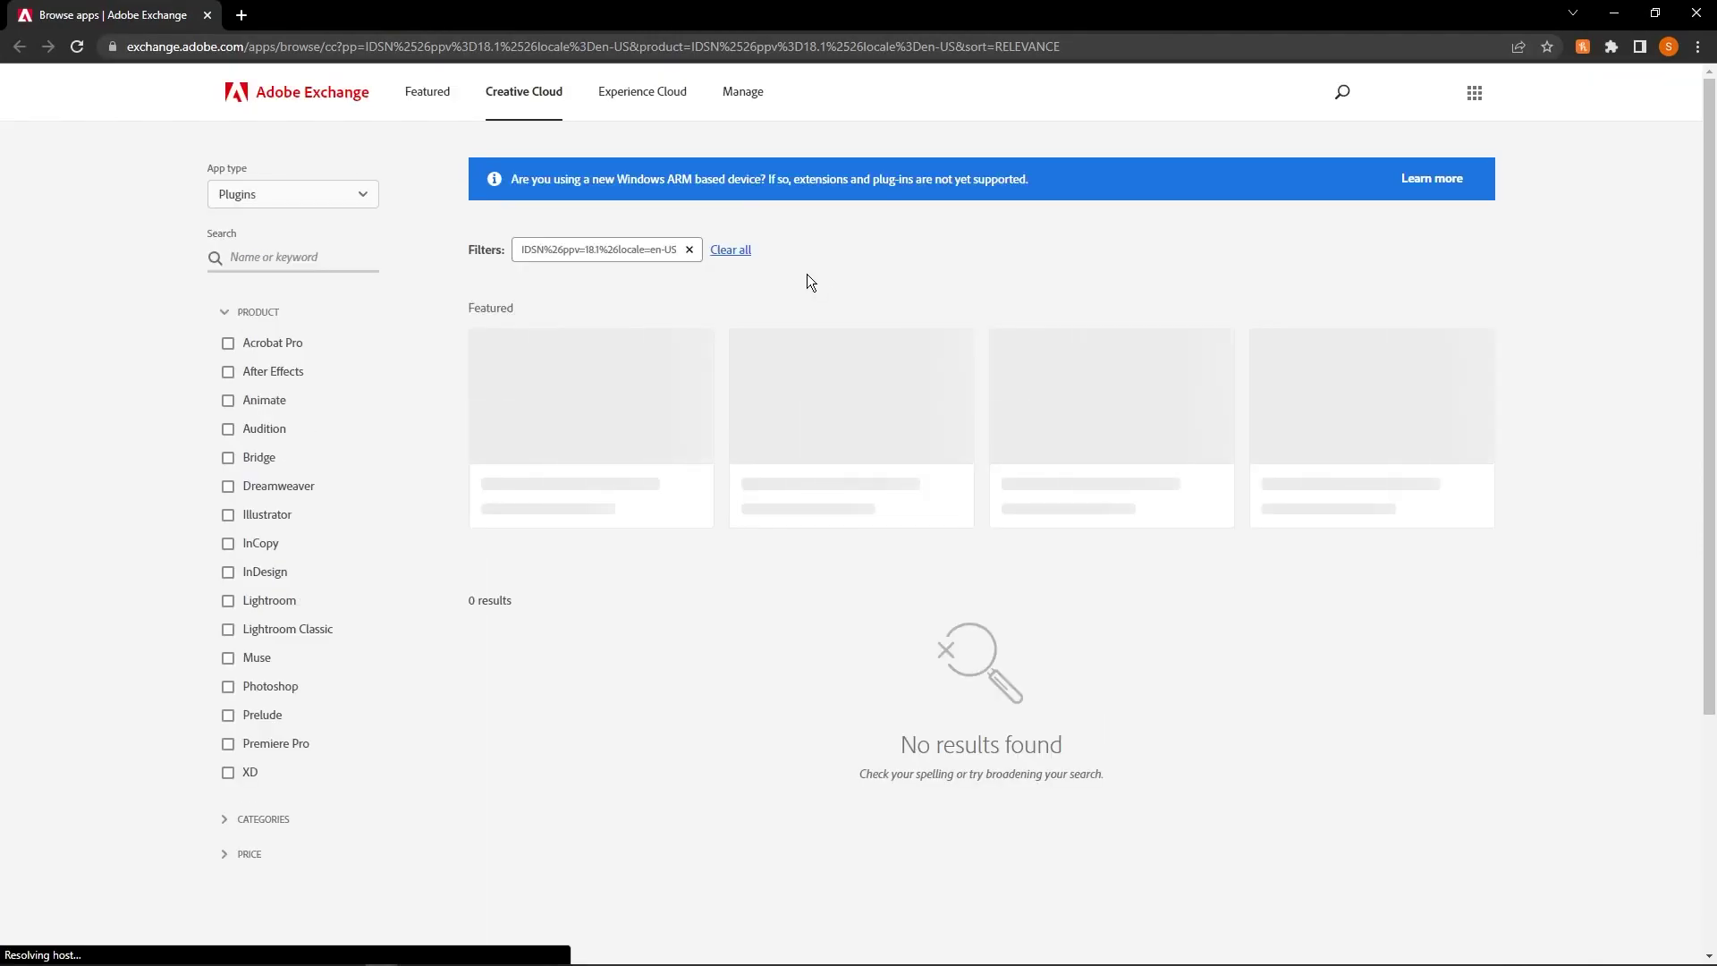
pyautogui.click(690, 251)
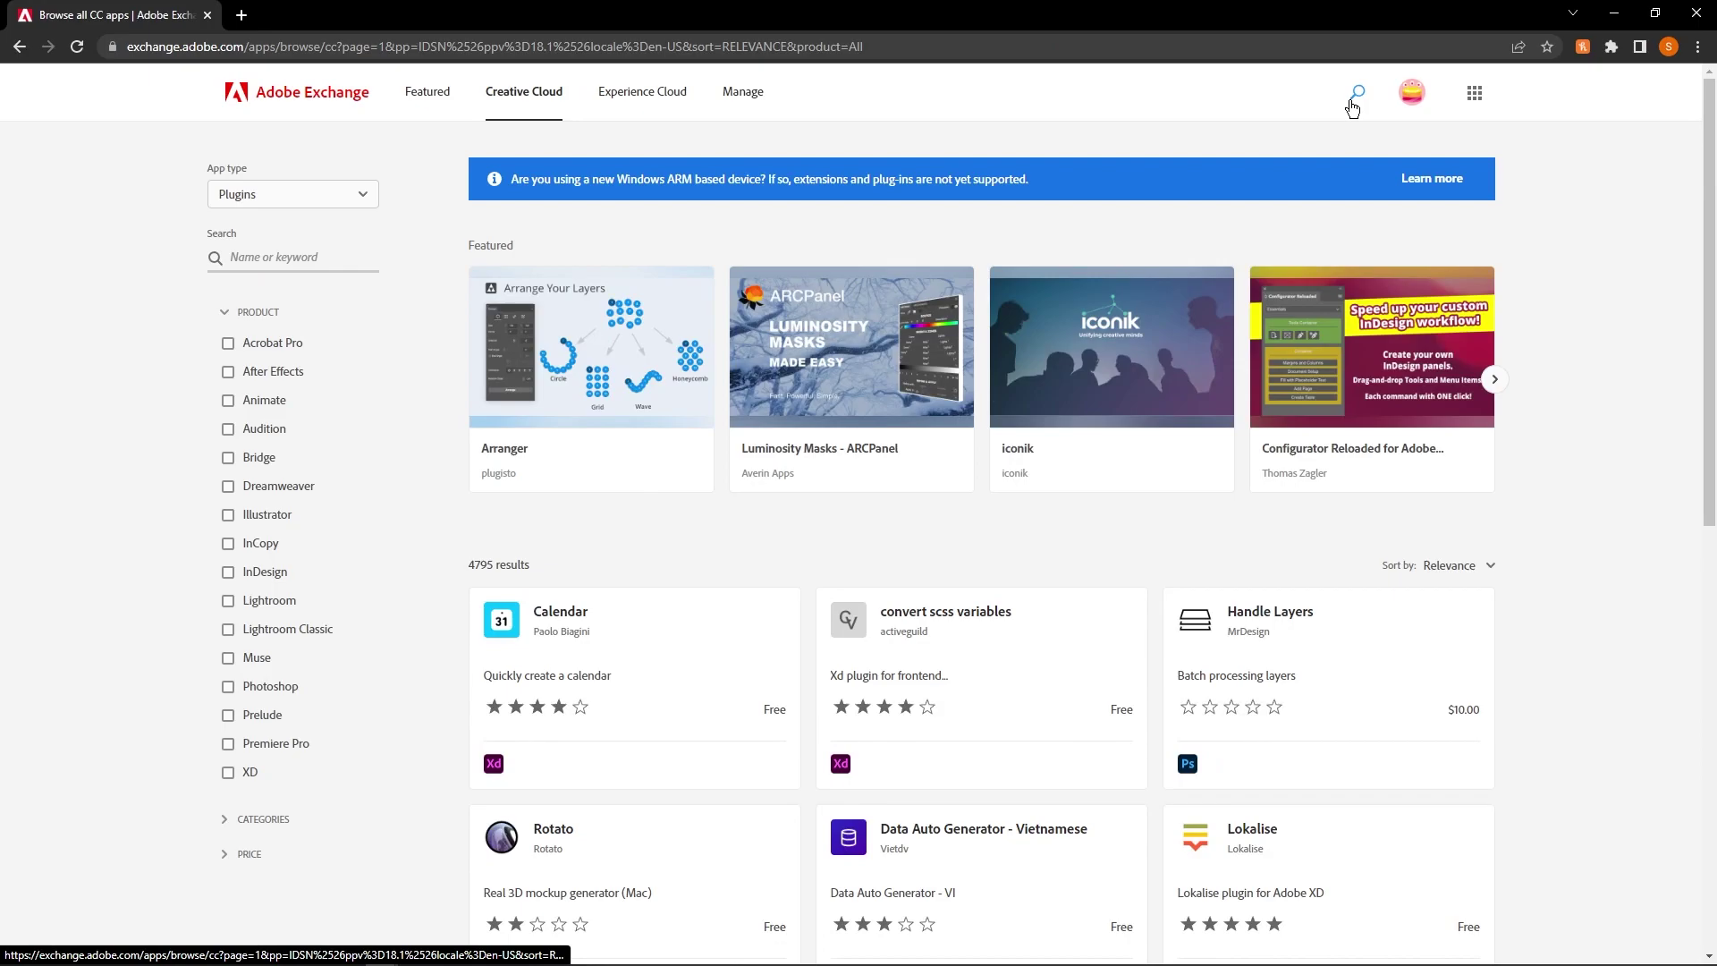
pyautogui.click(1353, 106)
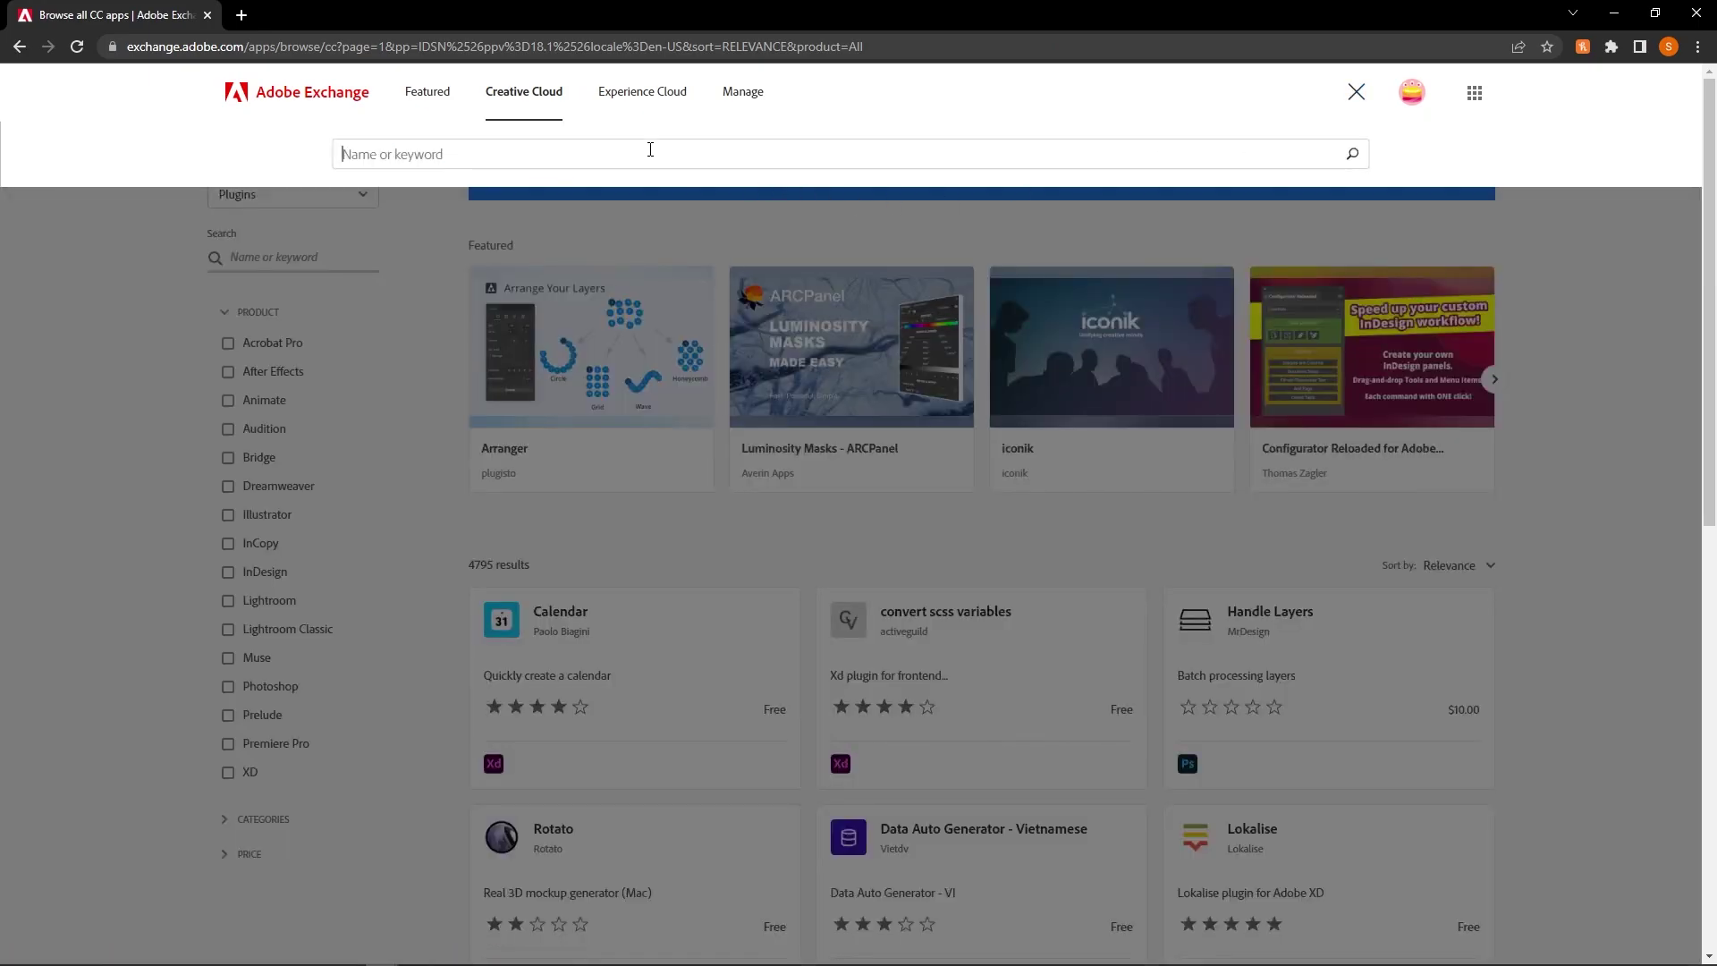
pyautogui.write('issuu')
pyautogui.press('Return')
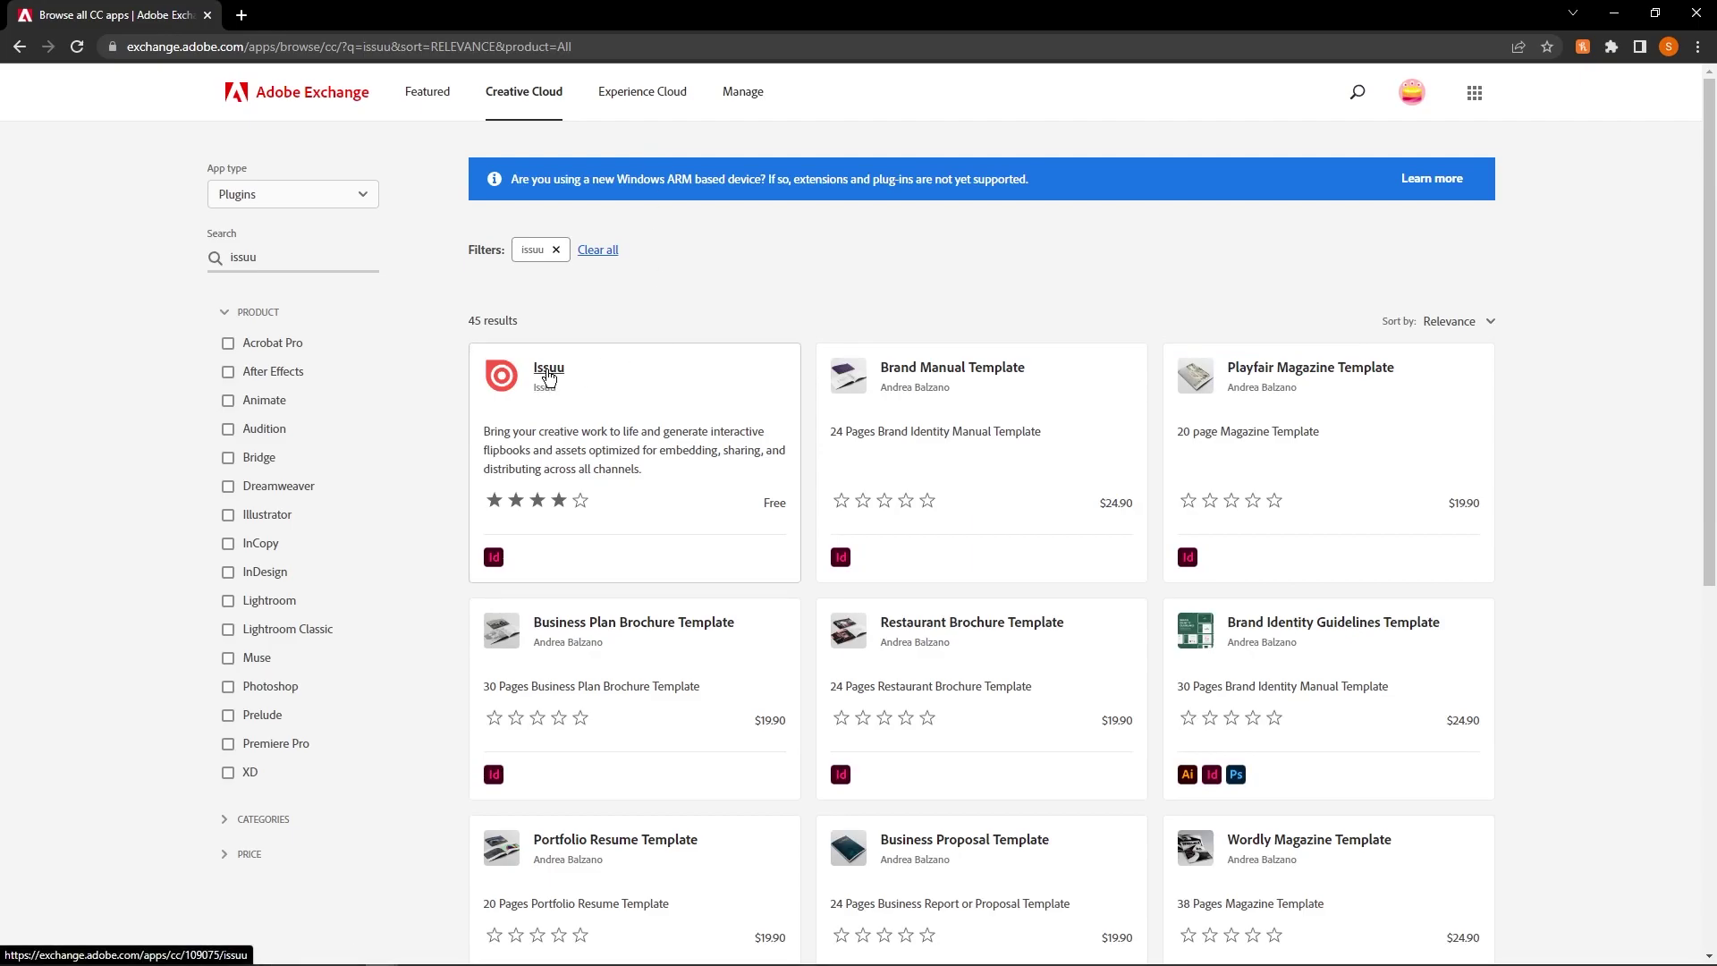
pyautogui.click(548, 369)
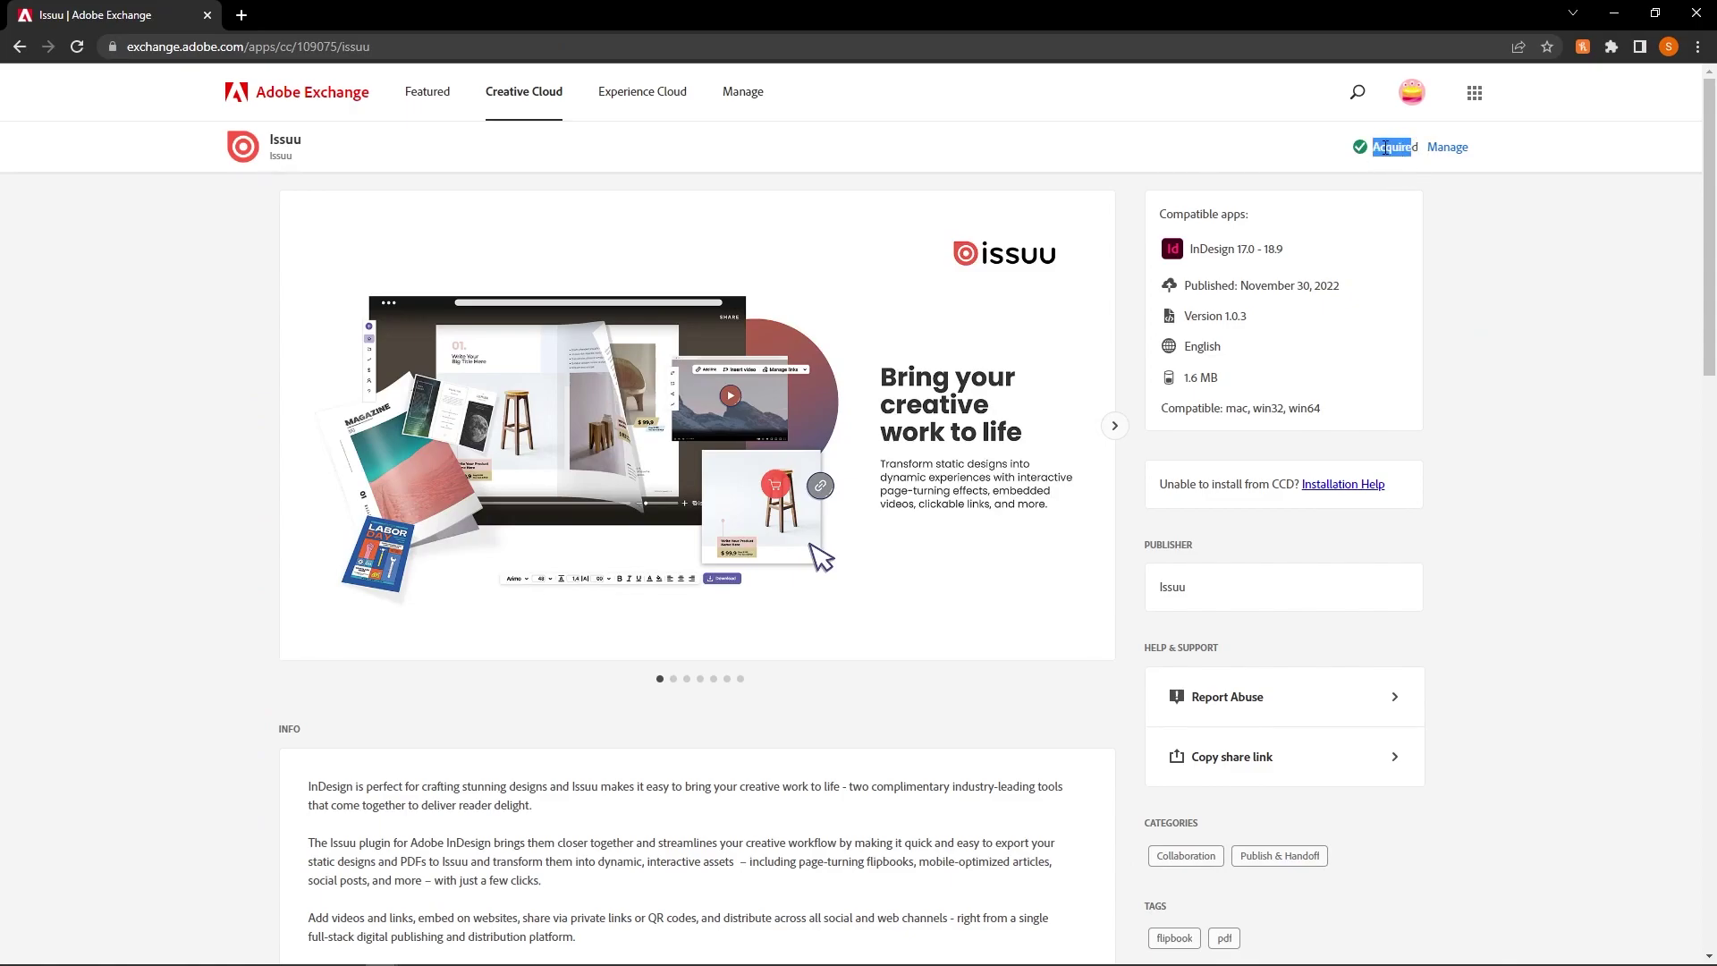
pyautogui.click(1423, 226)
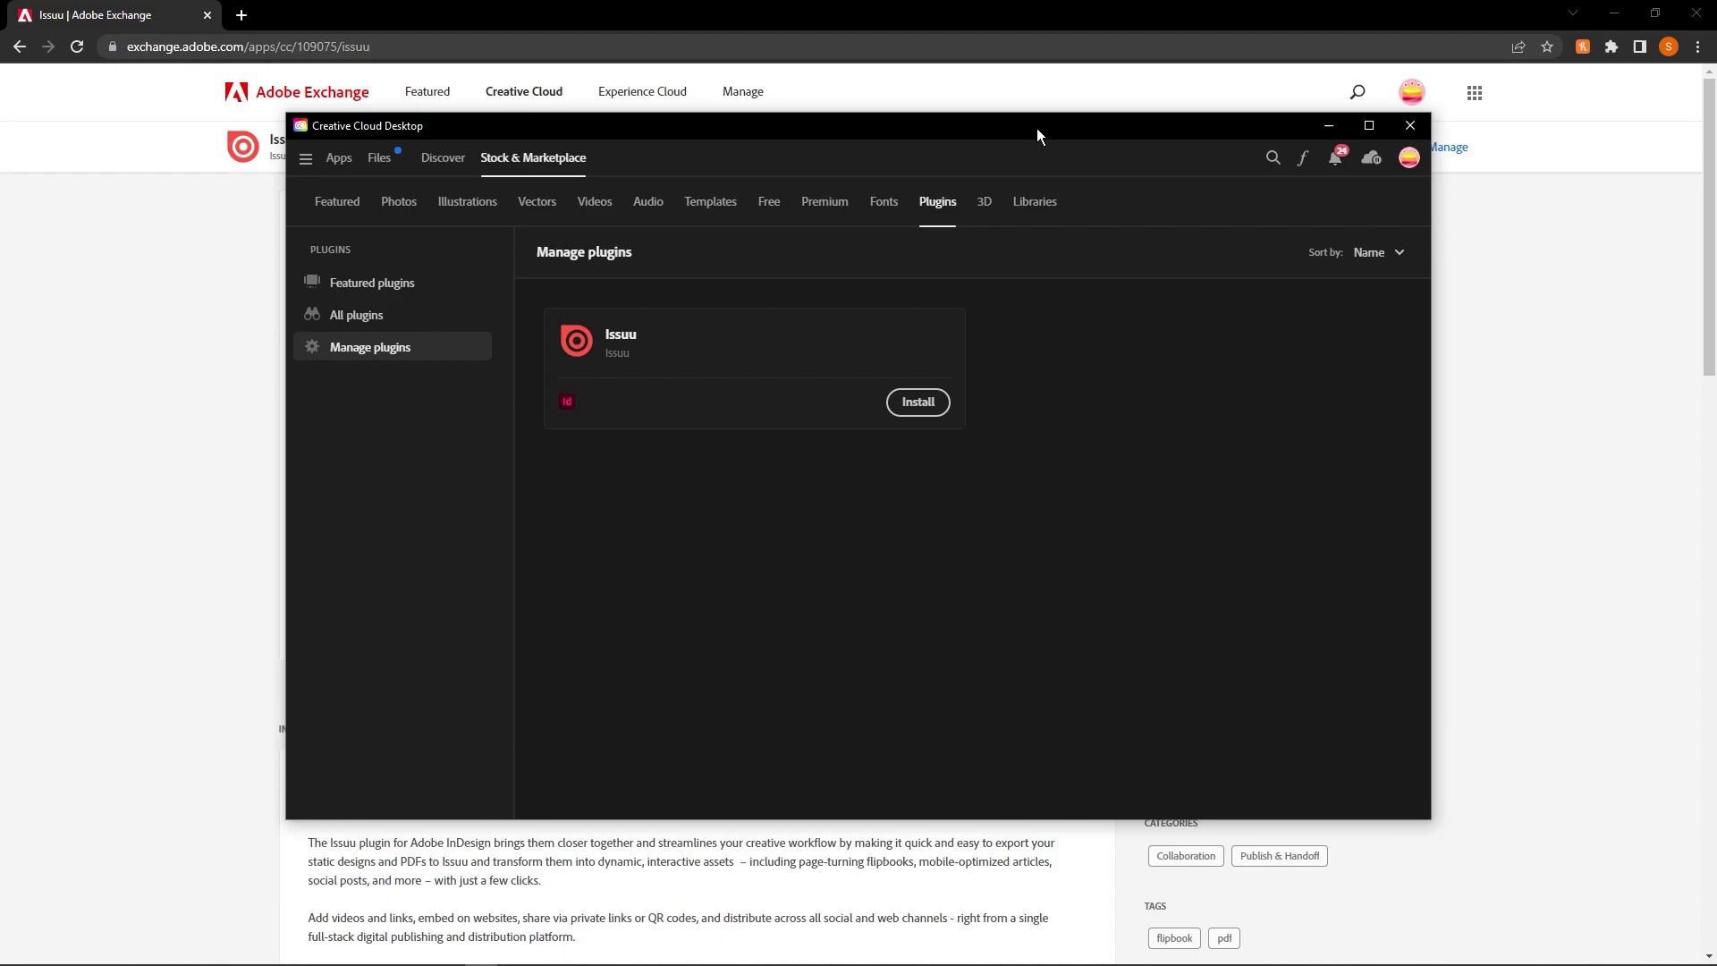
# Step: Install the Issuu plugin from Creative Cloud's Manage plugins, accepting the third-party developer warning
pyautogui.moveTo(1038, 127); pyautogui.dragTo(1029, 129)
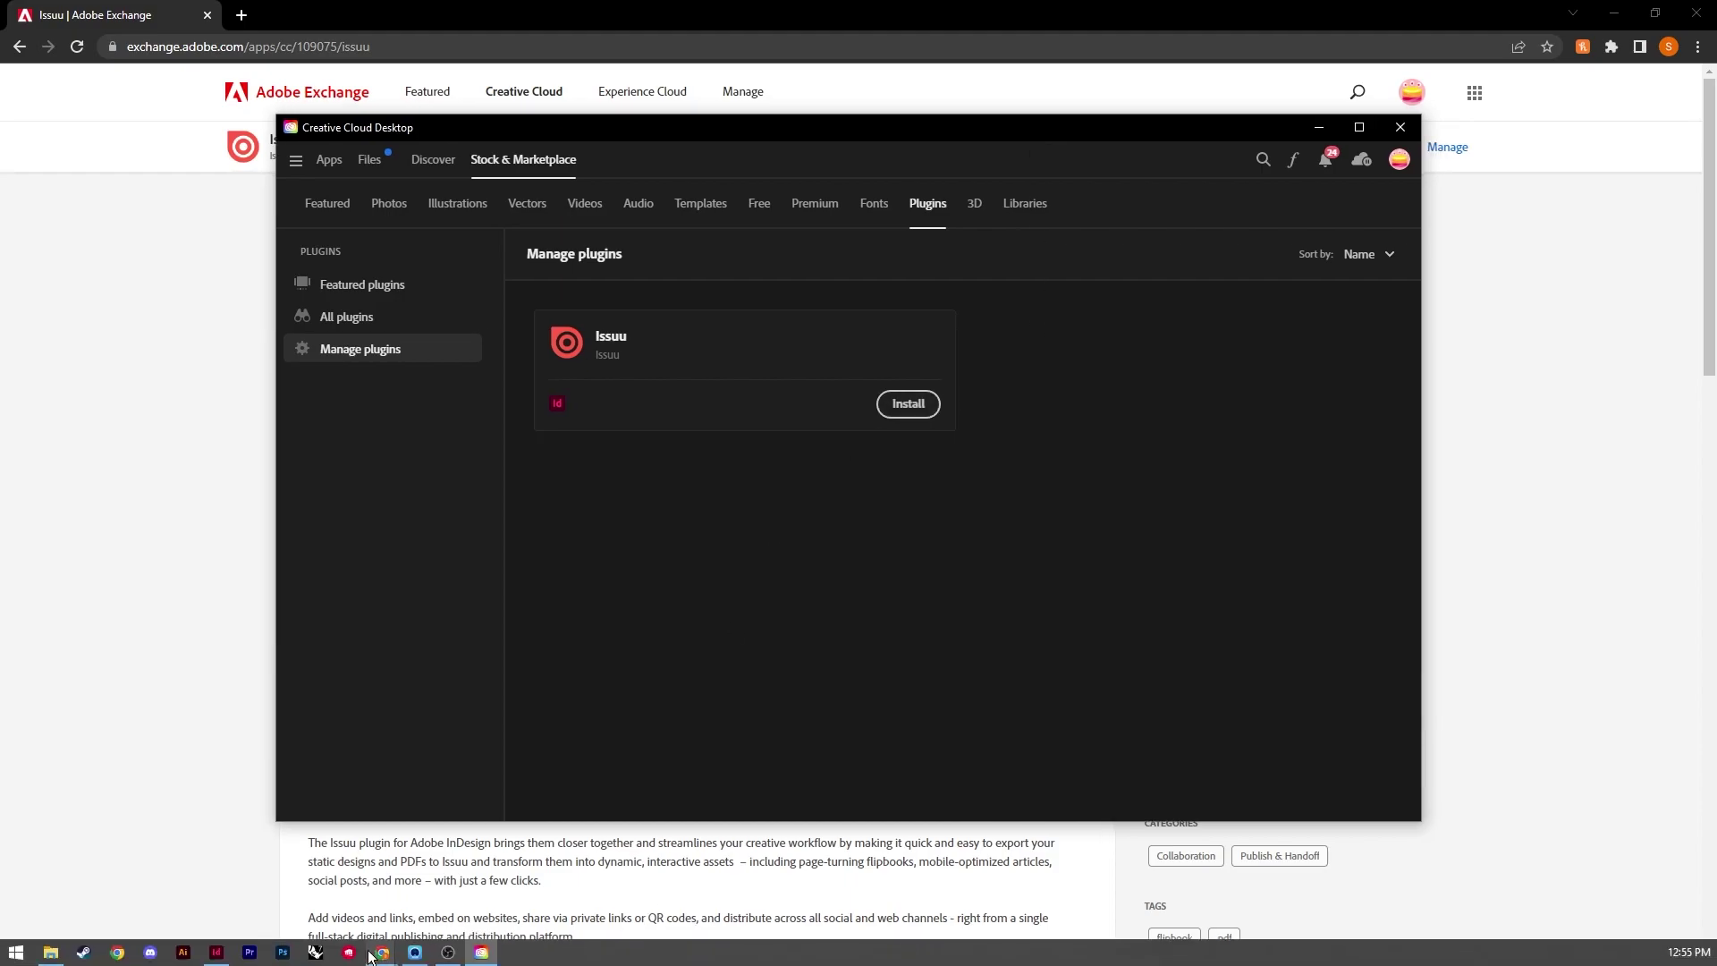
pyautogui.click(216, 952)
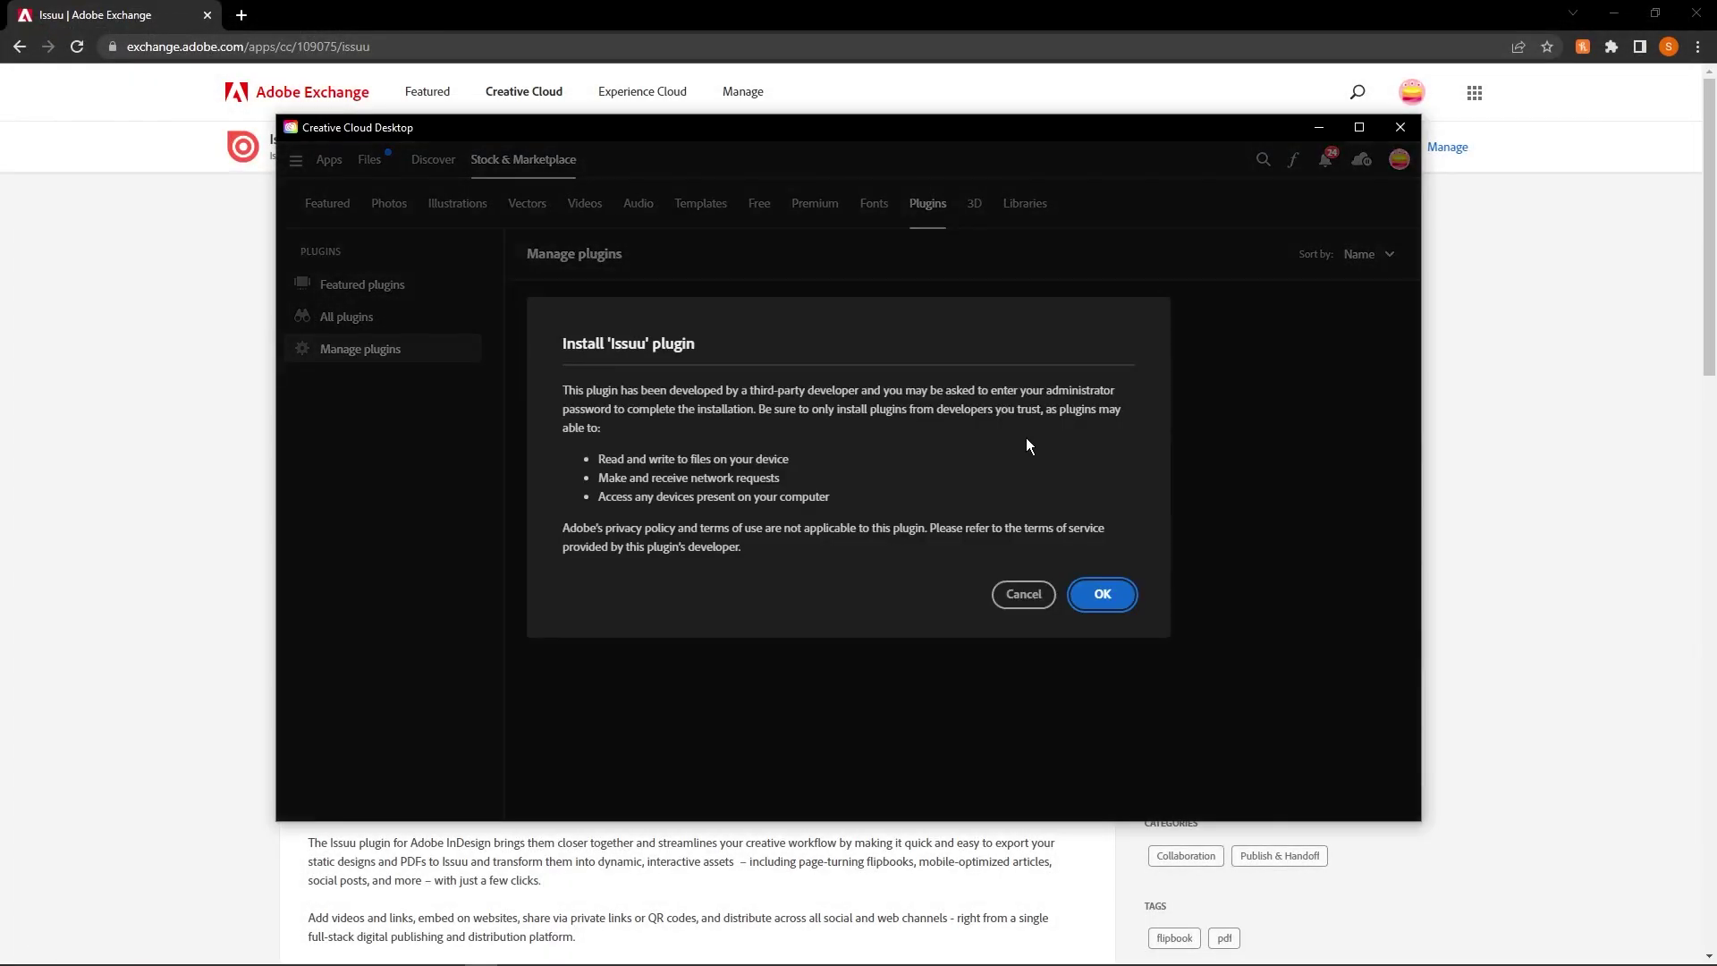
pyautogui.click(1102, 594)
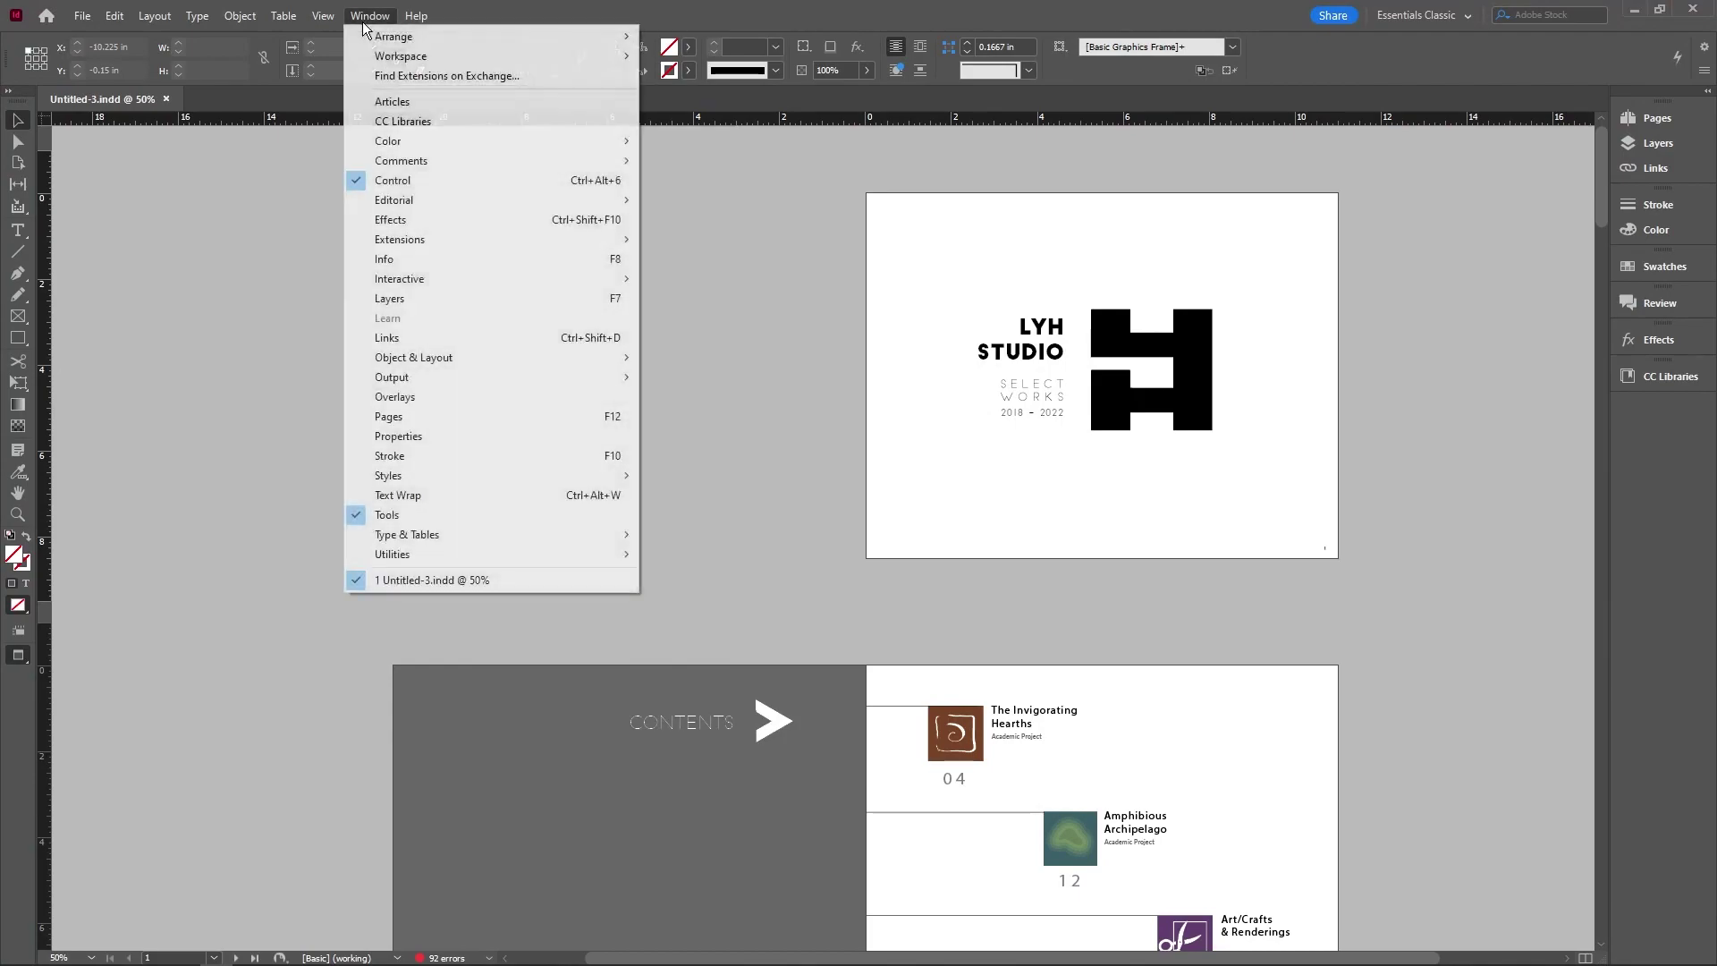
# Step: Open the Issuu - Publish a document extension from Window > Extensions
pyautogui.moveTo(510, 239)
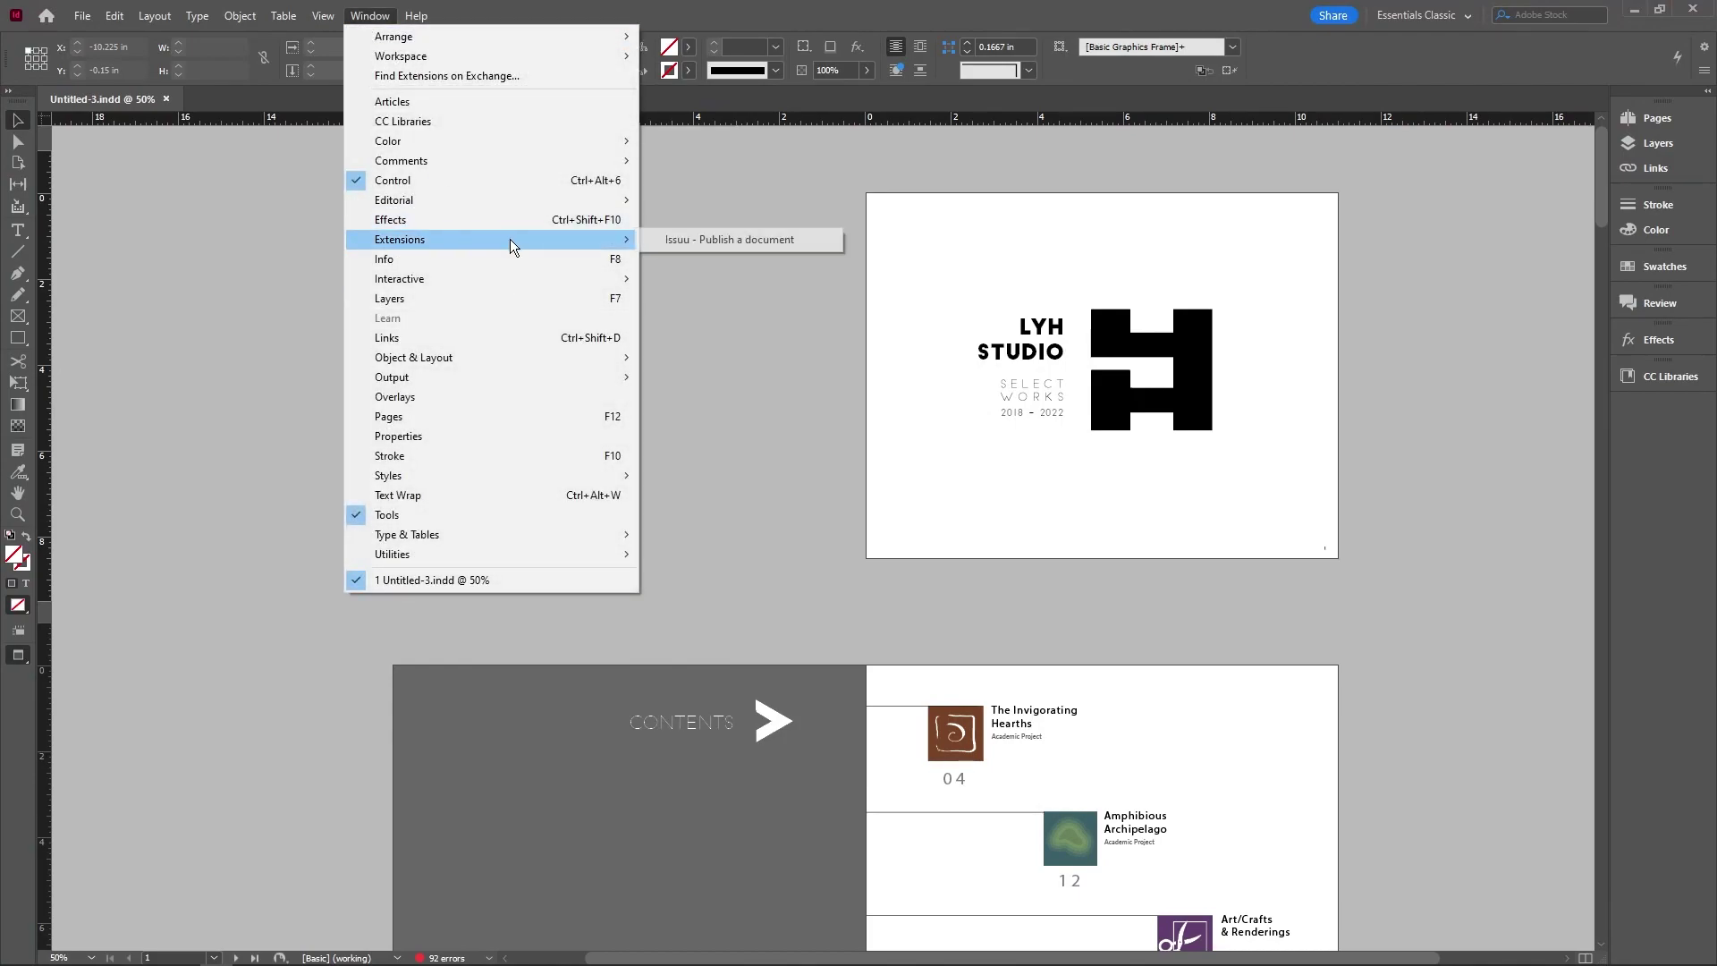
pyautogui.click(688, 247)
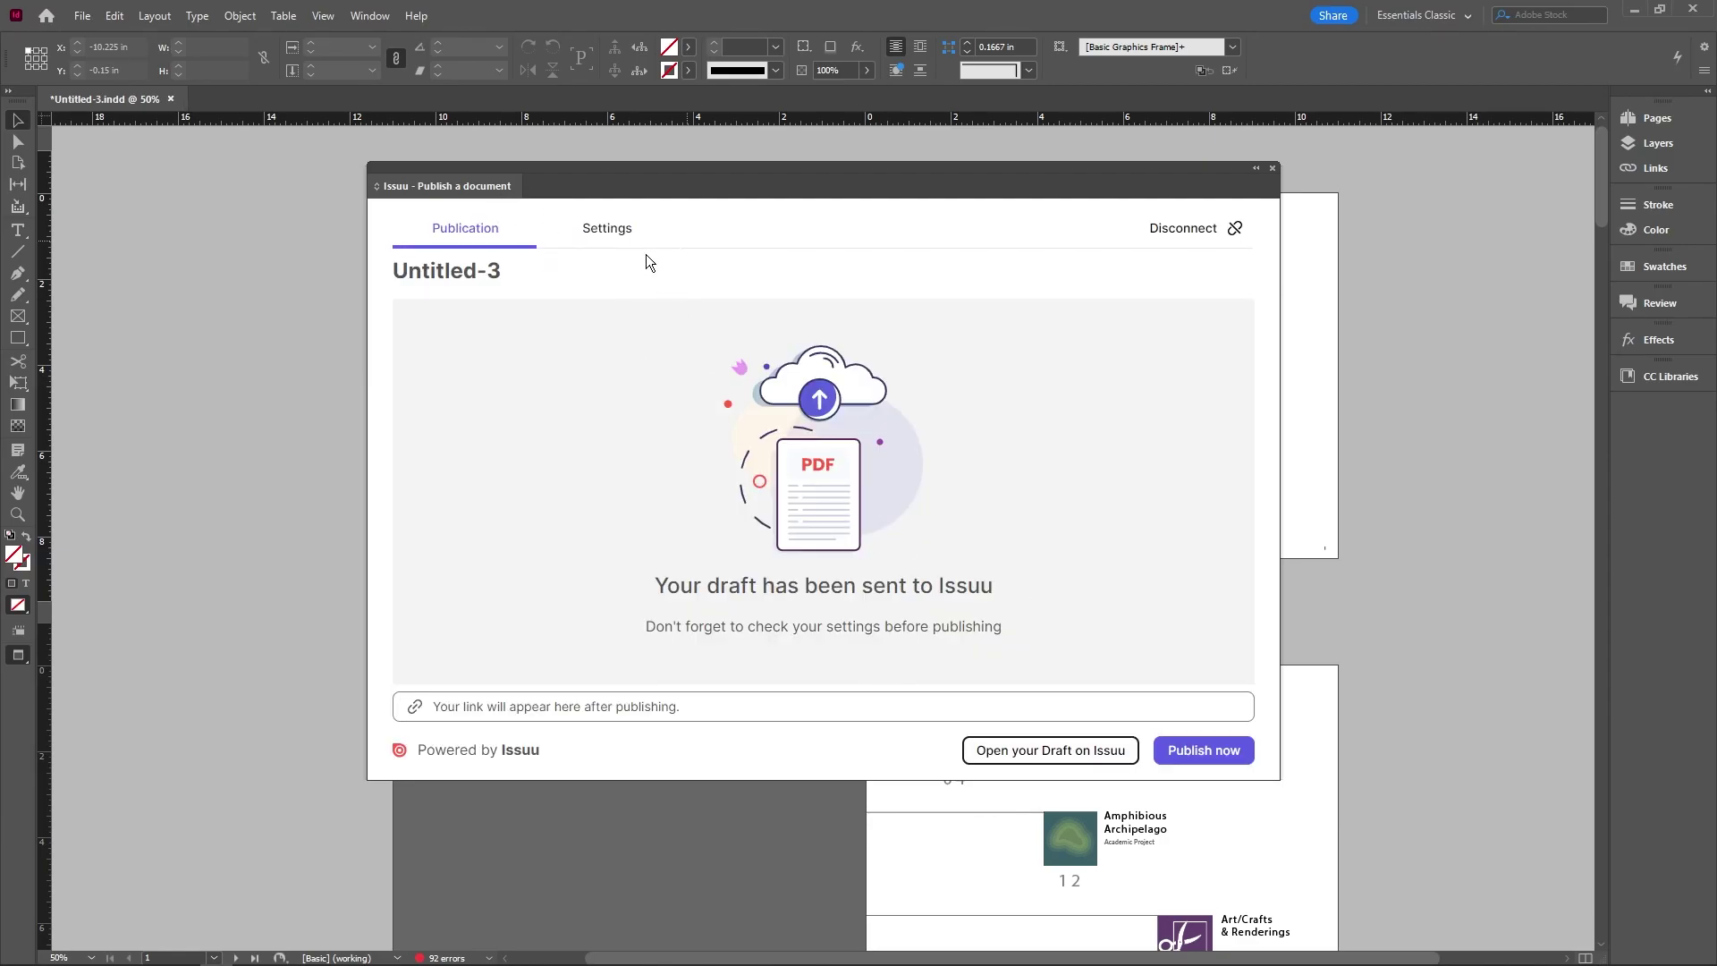
# Step: Switch the draft's Publication type from Promotion/Marketing to Editorial in Issuu Settings, then return to the Publication tab
pyautogui.click(606, 229)
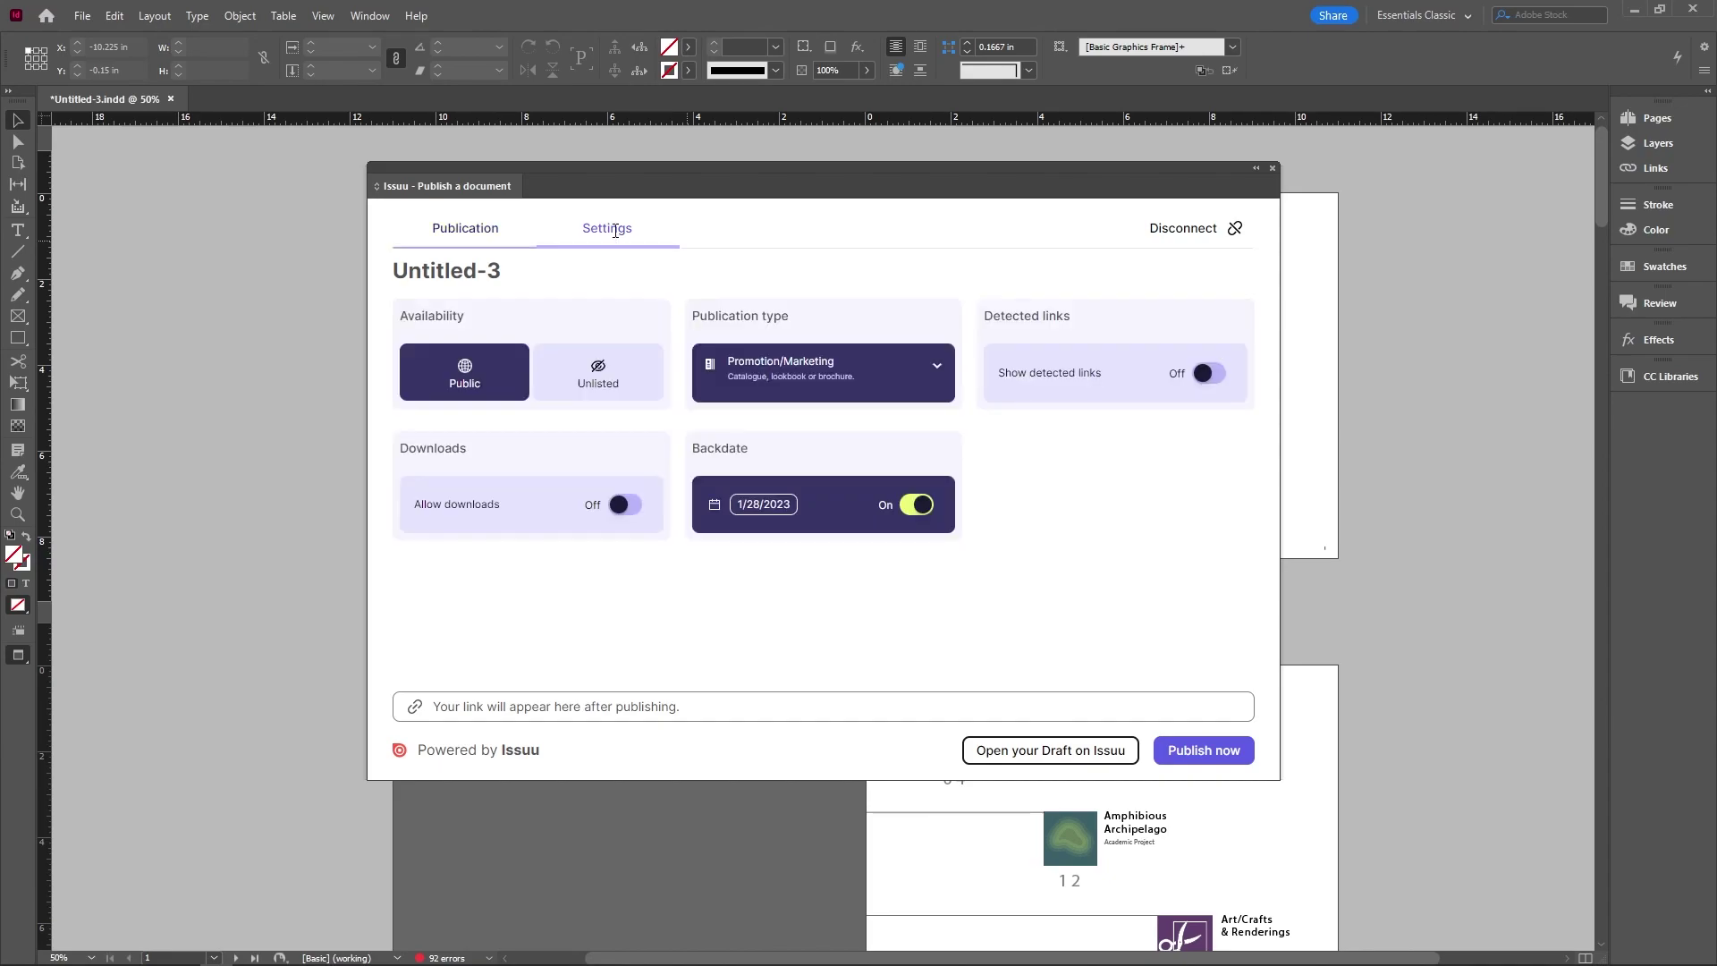
pyautogui.click(890, 382)
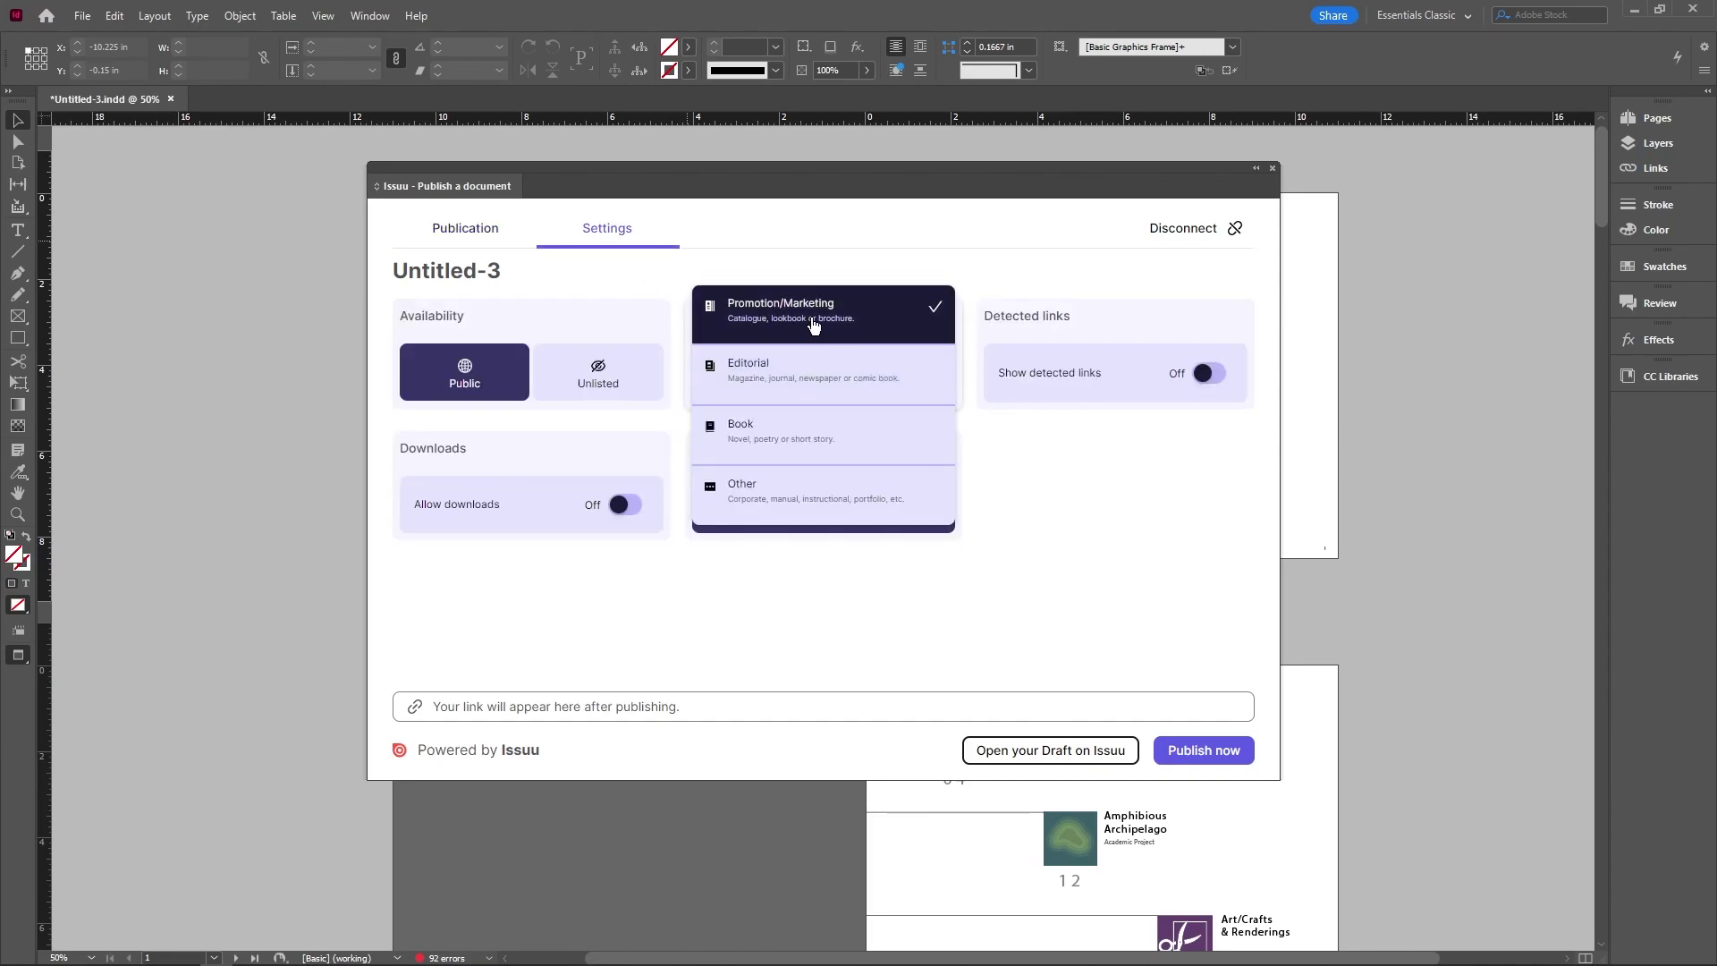
pyautogui.click(853, 387)
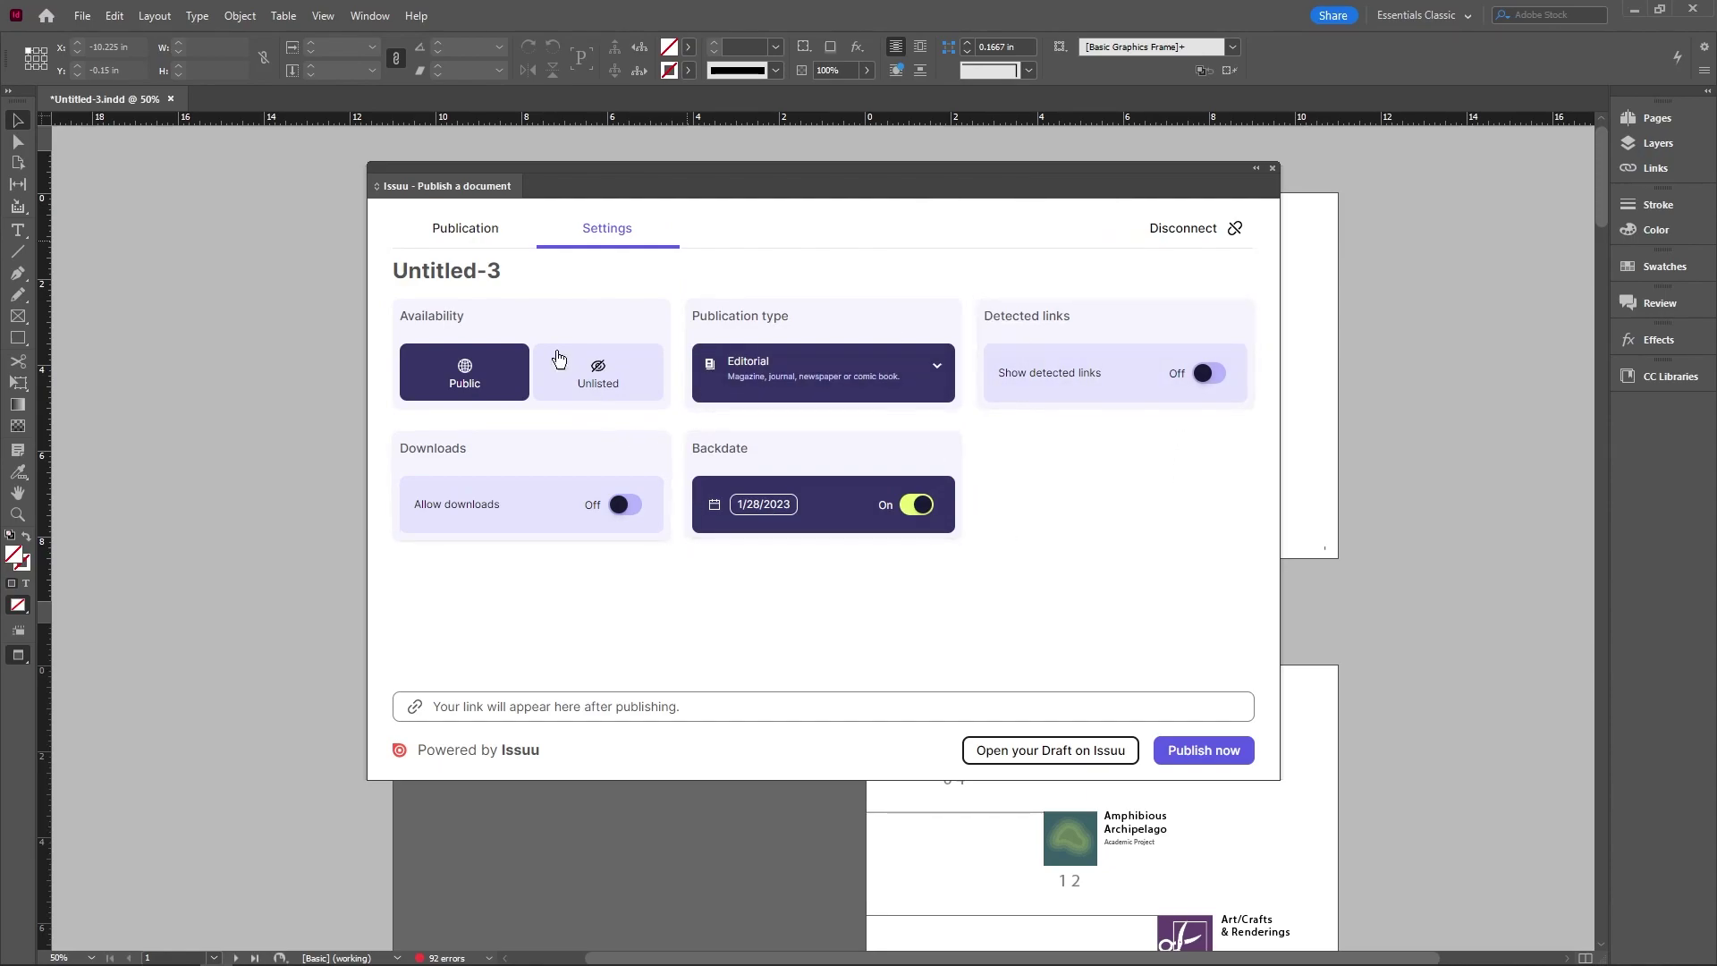
pyautogui.click(452, 226)
# Step: Publish the portfolio draft to Issuu after ticking the Content Rights agreement
pyautogui.click(1217, 757)
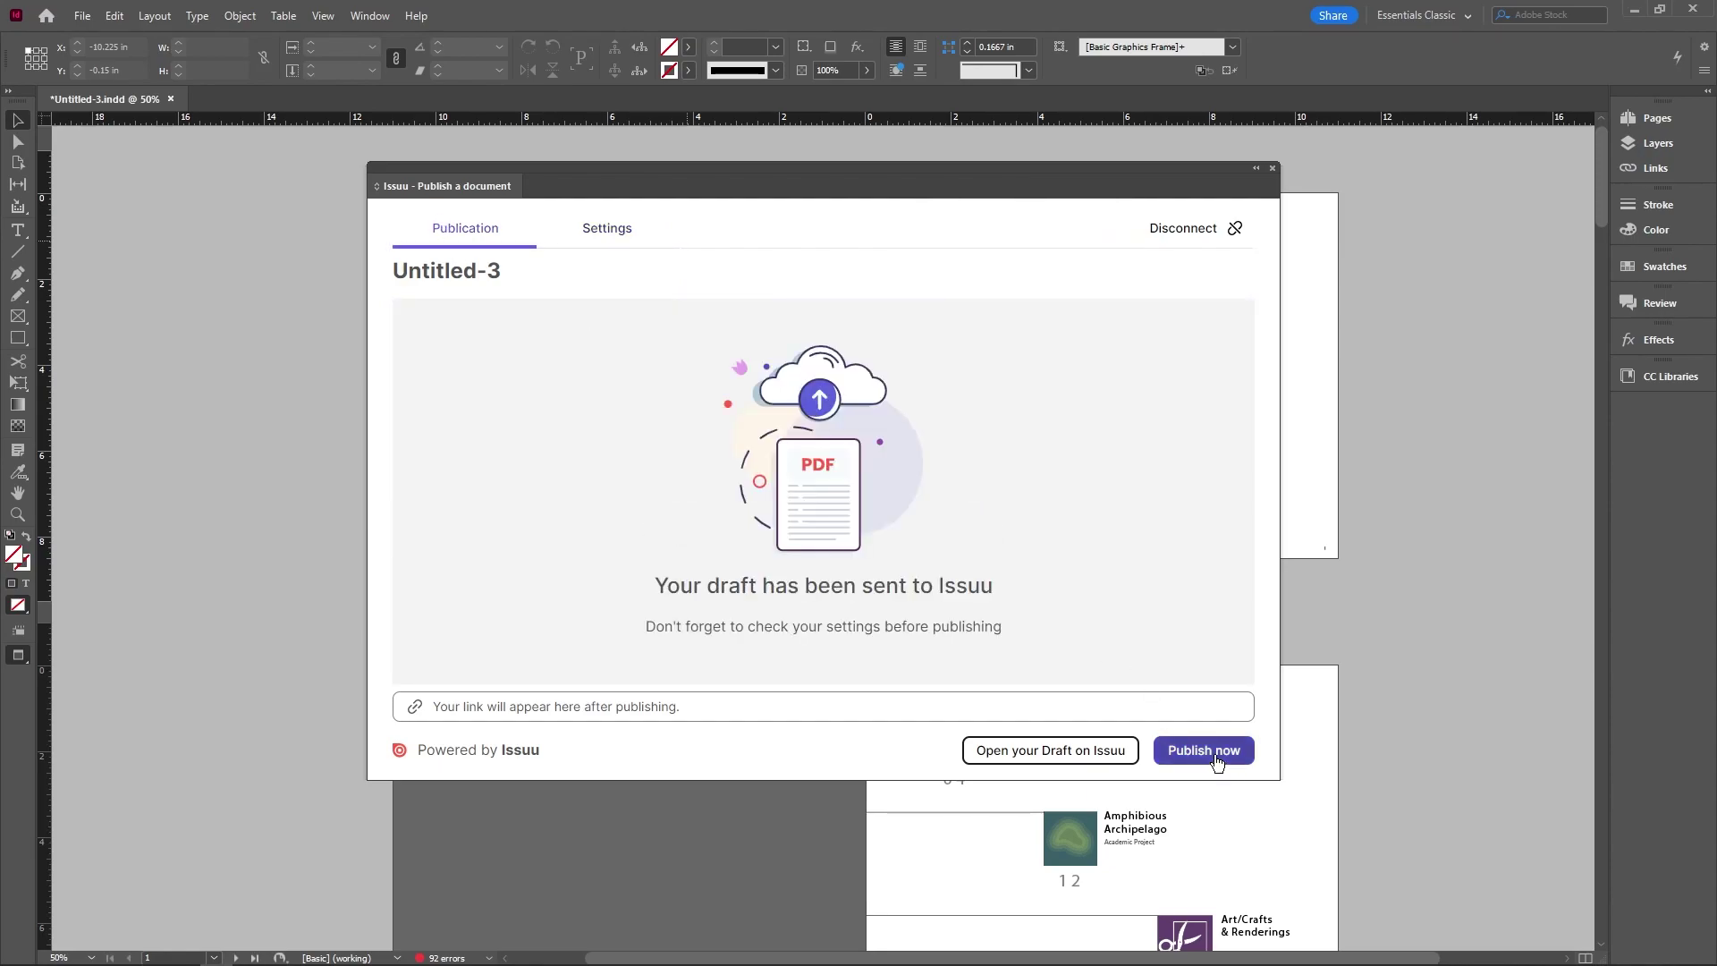
pyautogui.click(1216, 759)
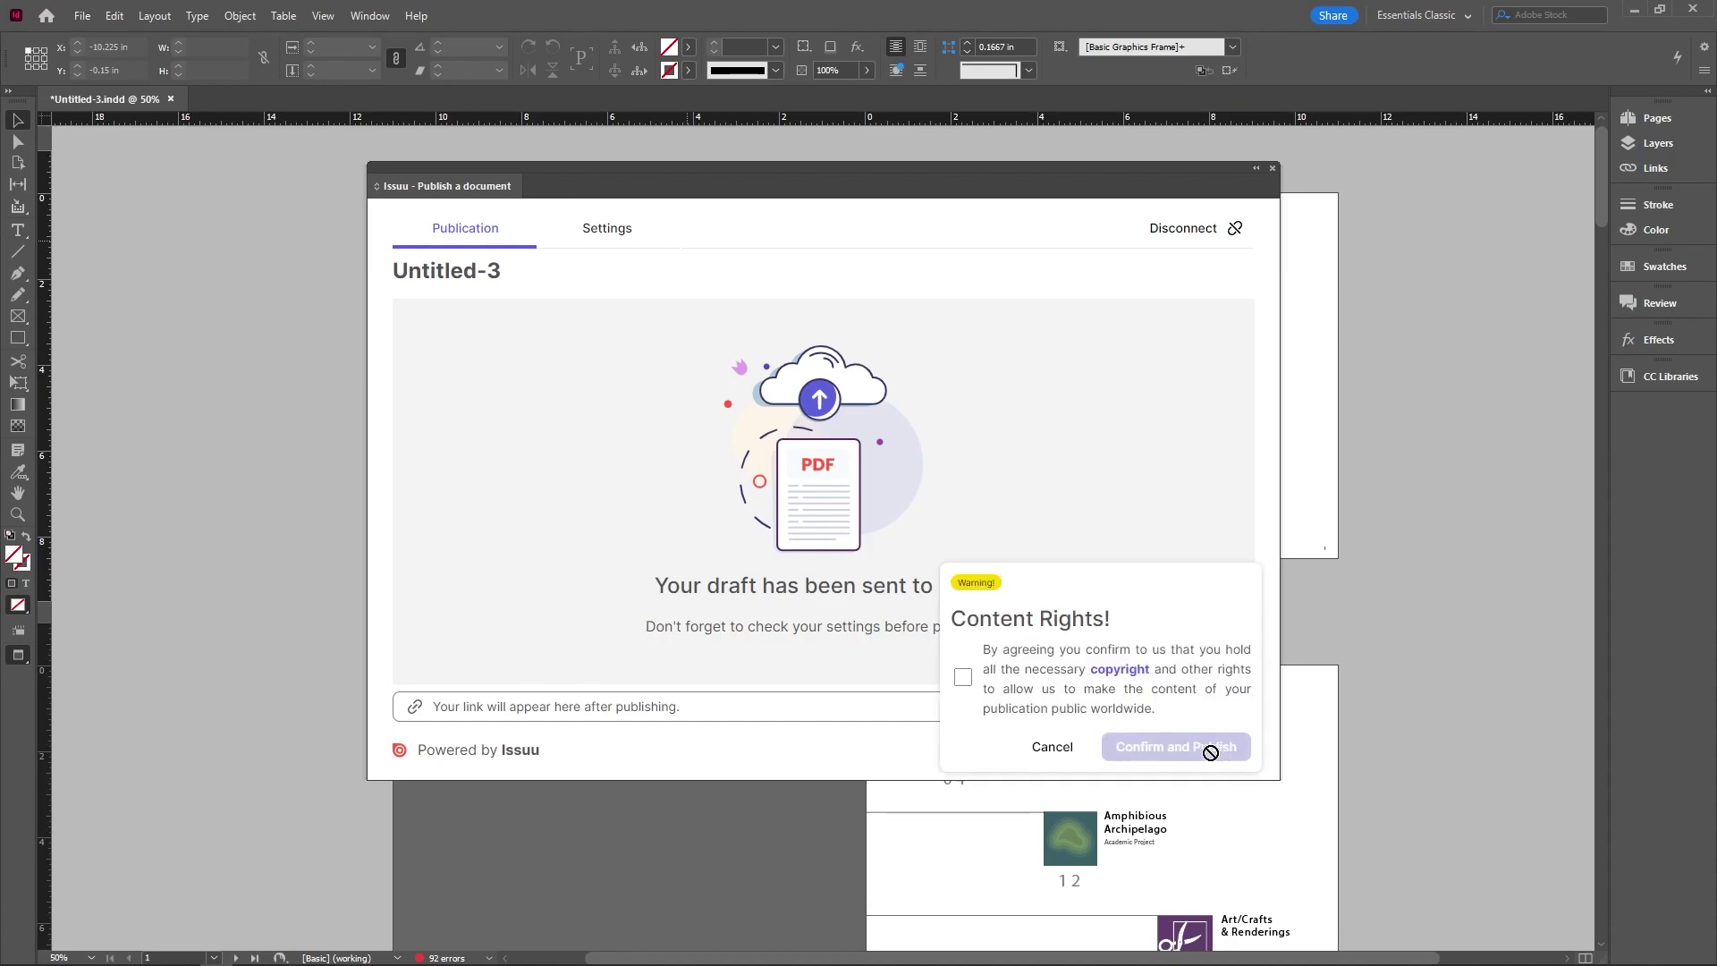
pyautogui.click(964, 678)
pyautogui.click(1174, 748)
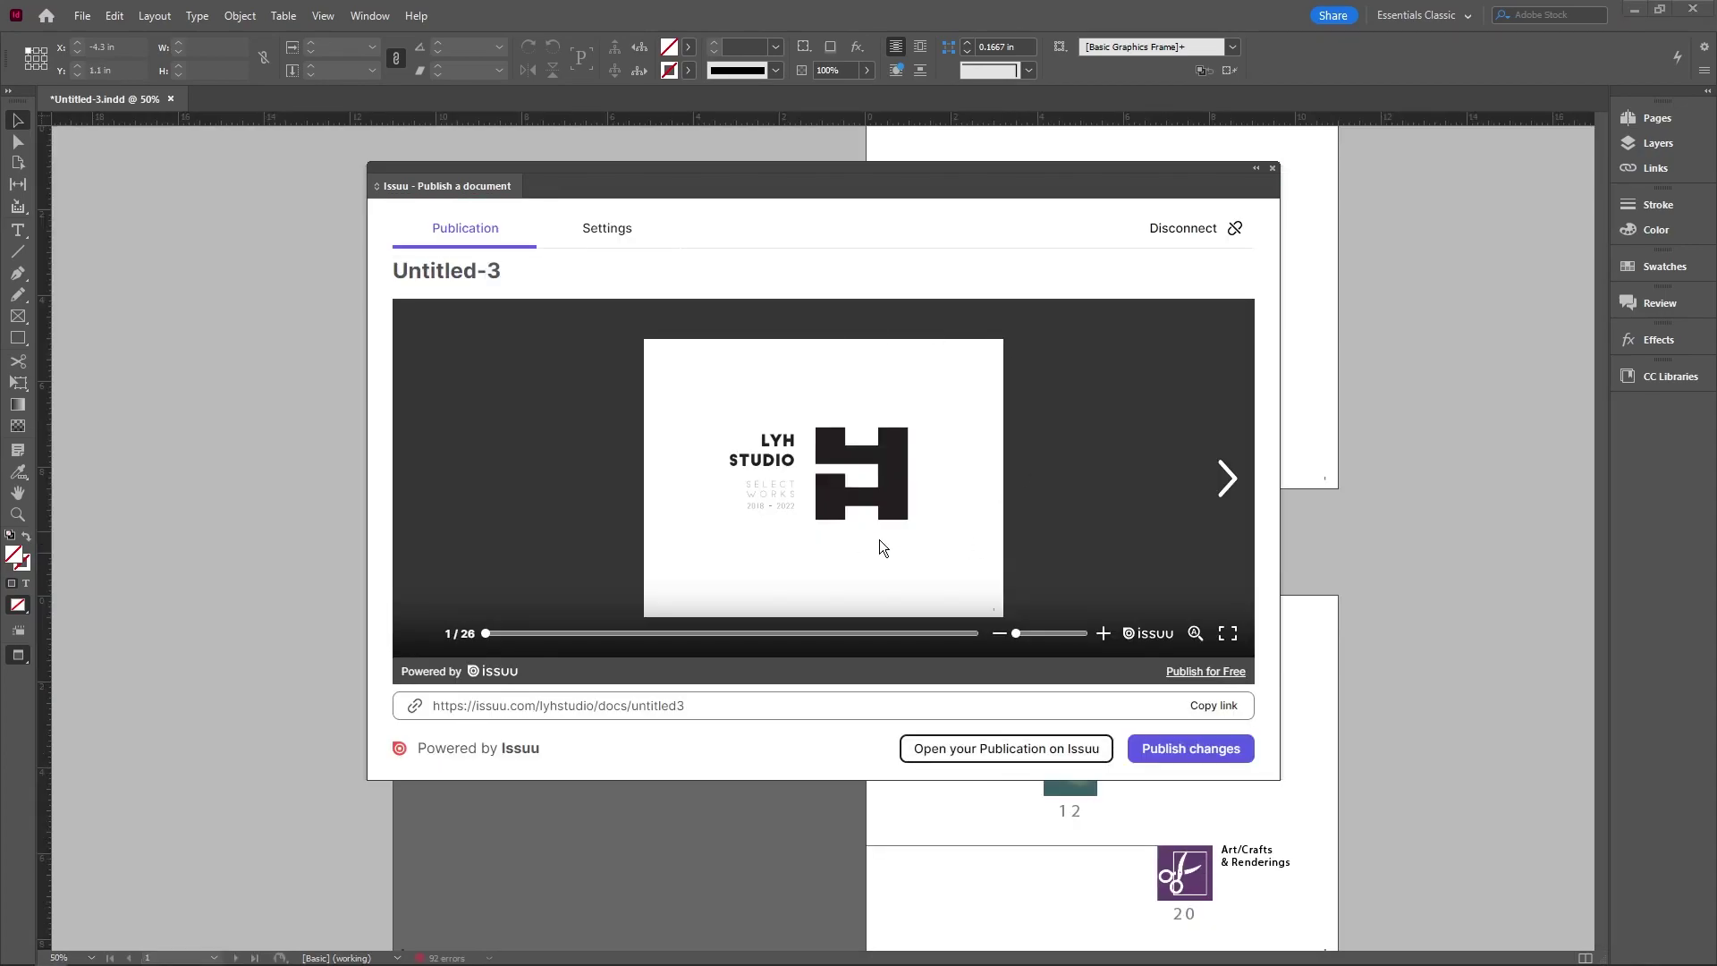
# Step: Page through five spreads of the published preview and open the publication on Issuu
pyautogui.click(1229, 481)
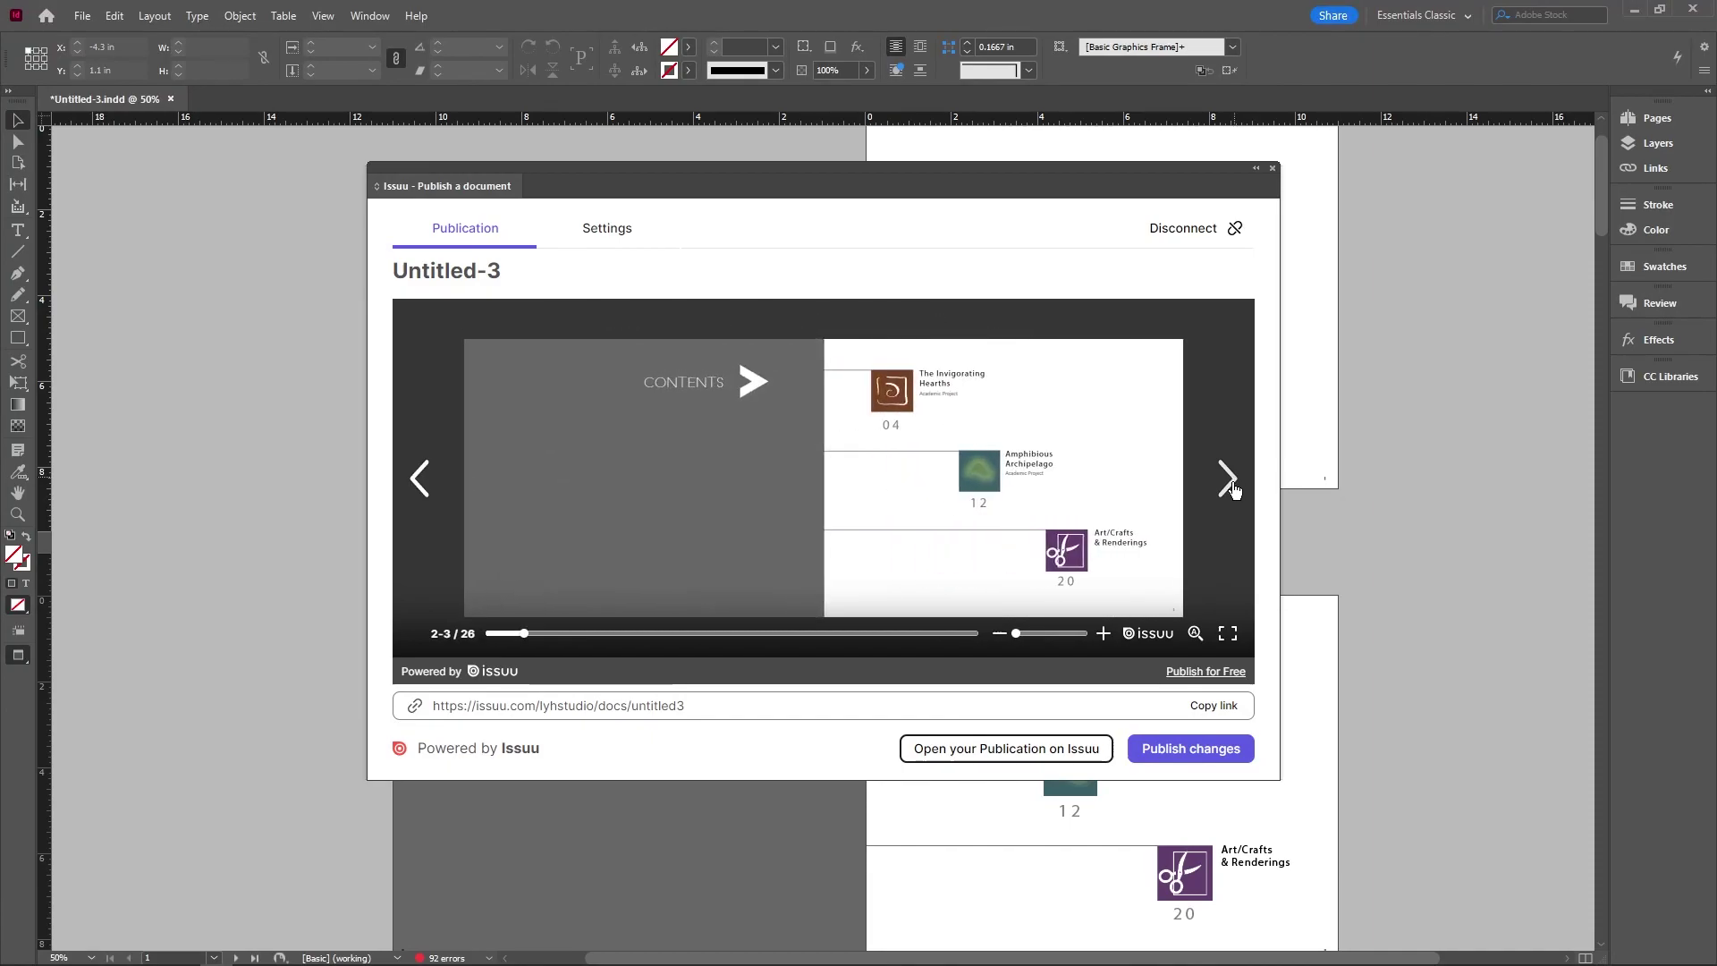
pyautogui.click(1229, 481)
pyautogui.click(1229, 481)
pyautogui.click(1230, 483)
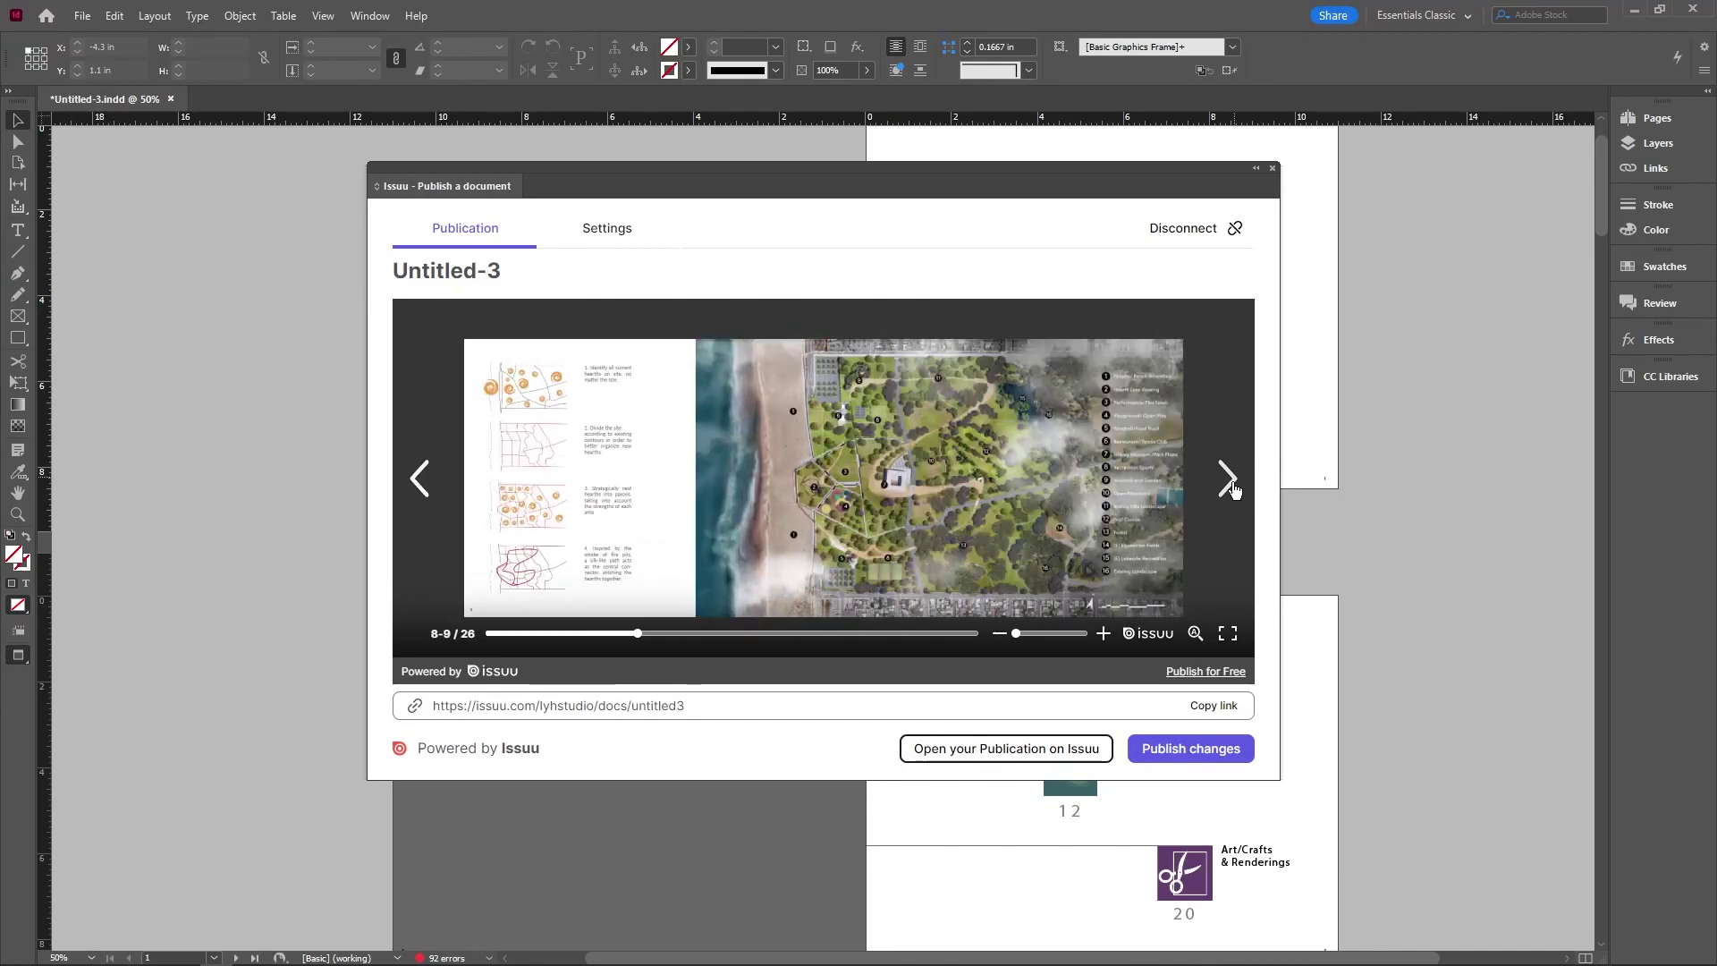
pyautogui.click(1230, 483)
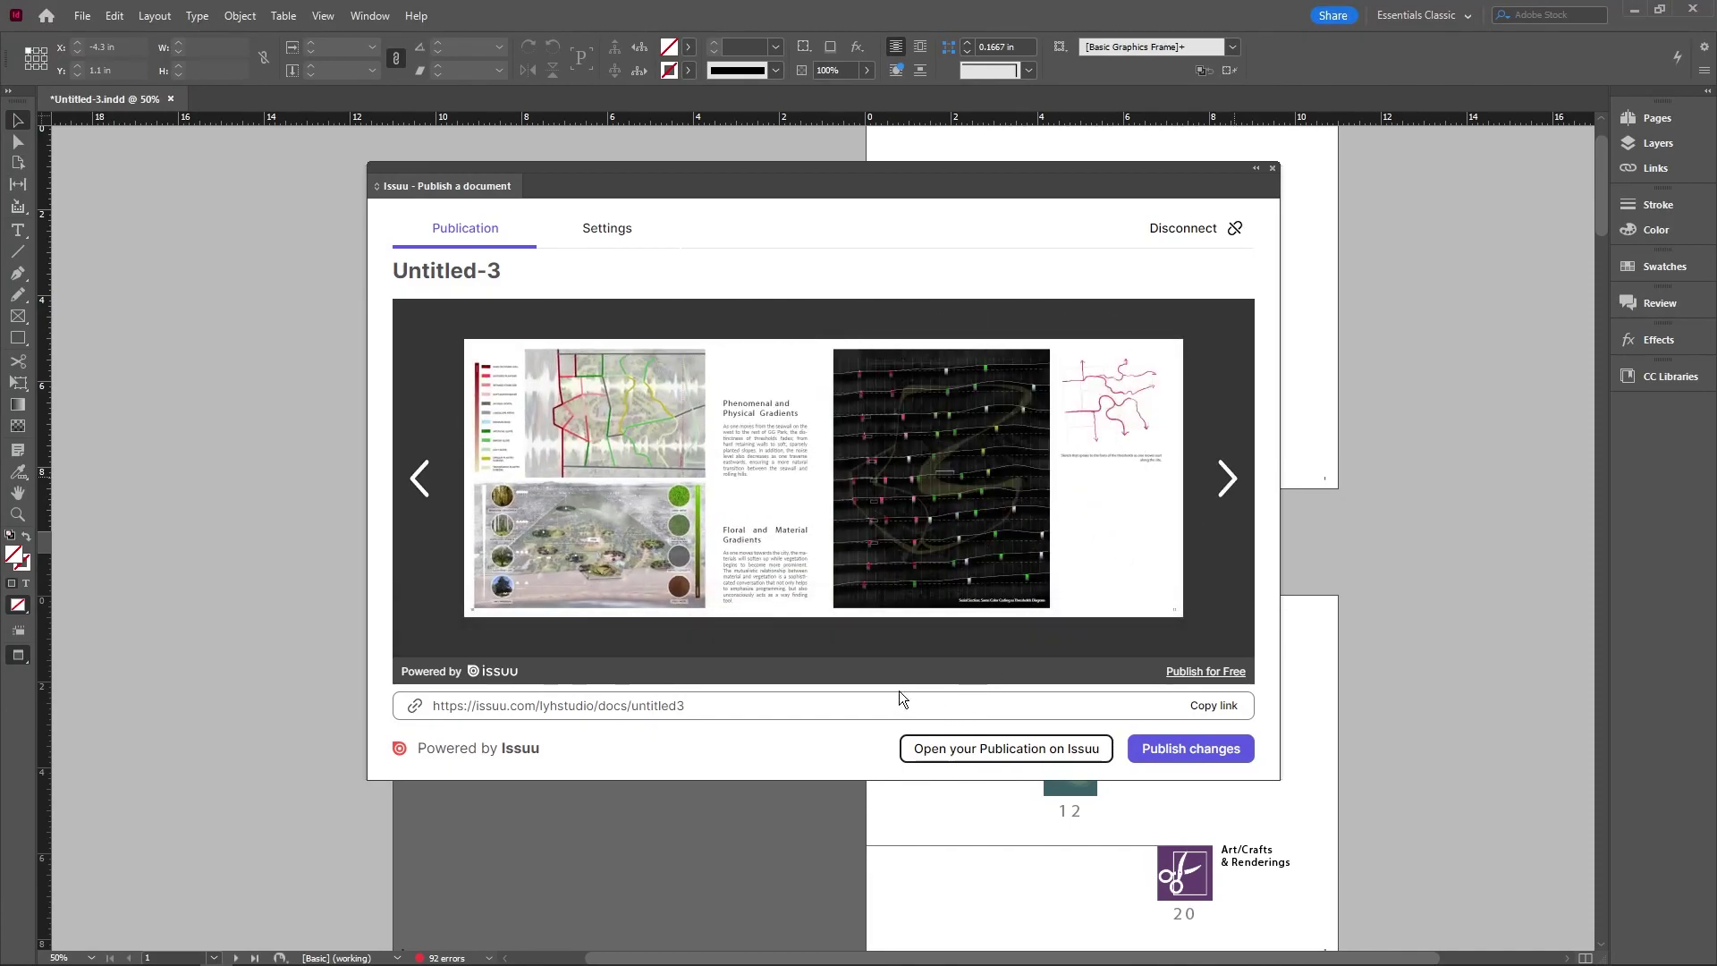
pyautogui.click(1027, 766)
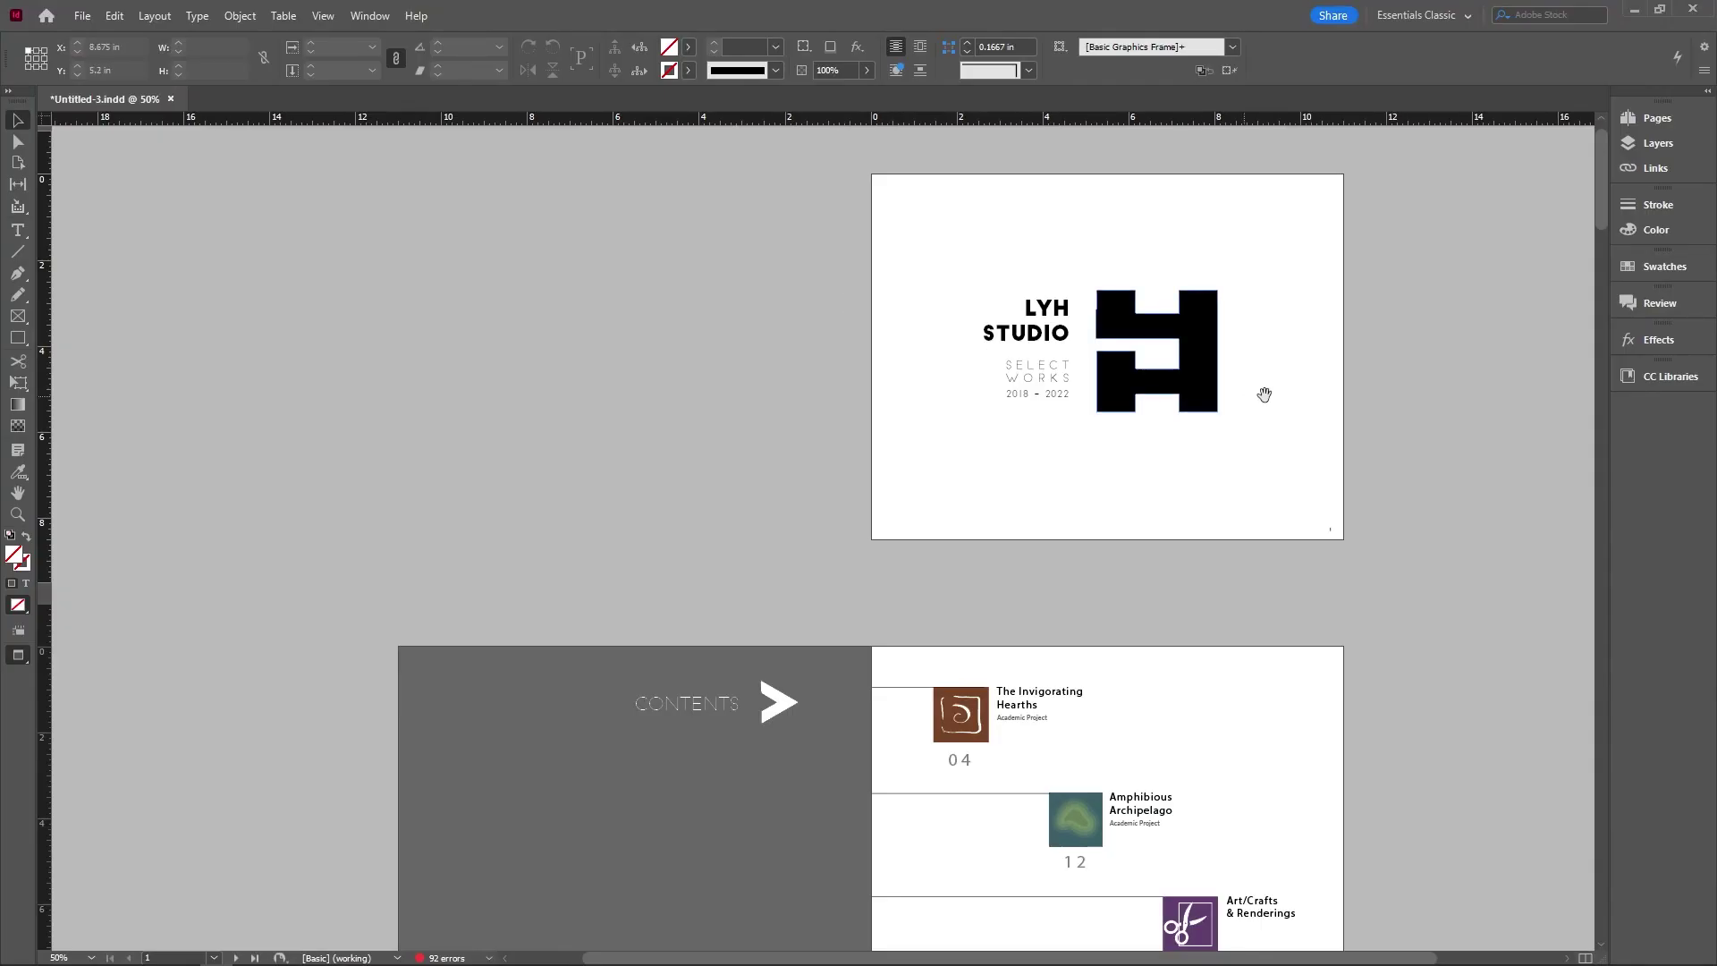
# Step: Fill the cover's H logo with the red C=15 M=100 Y=100 K=0 swatch
pyautogui.moveTo(1202, 391); pyautogui.dragTo(1074, 404)
pyautogui.click(1070, 396)
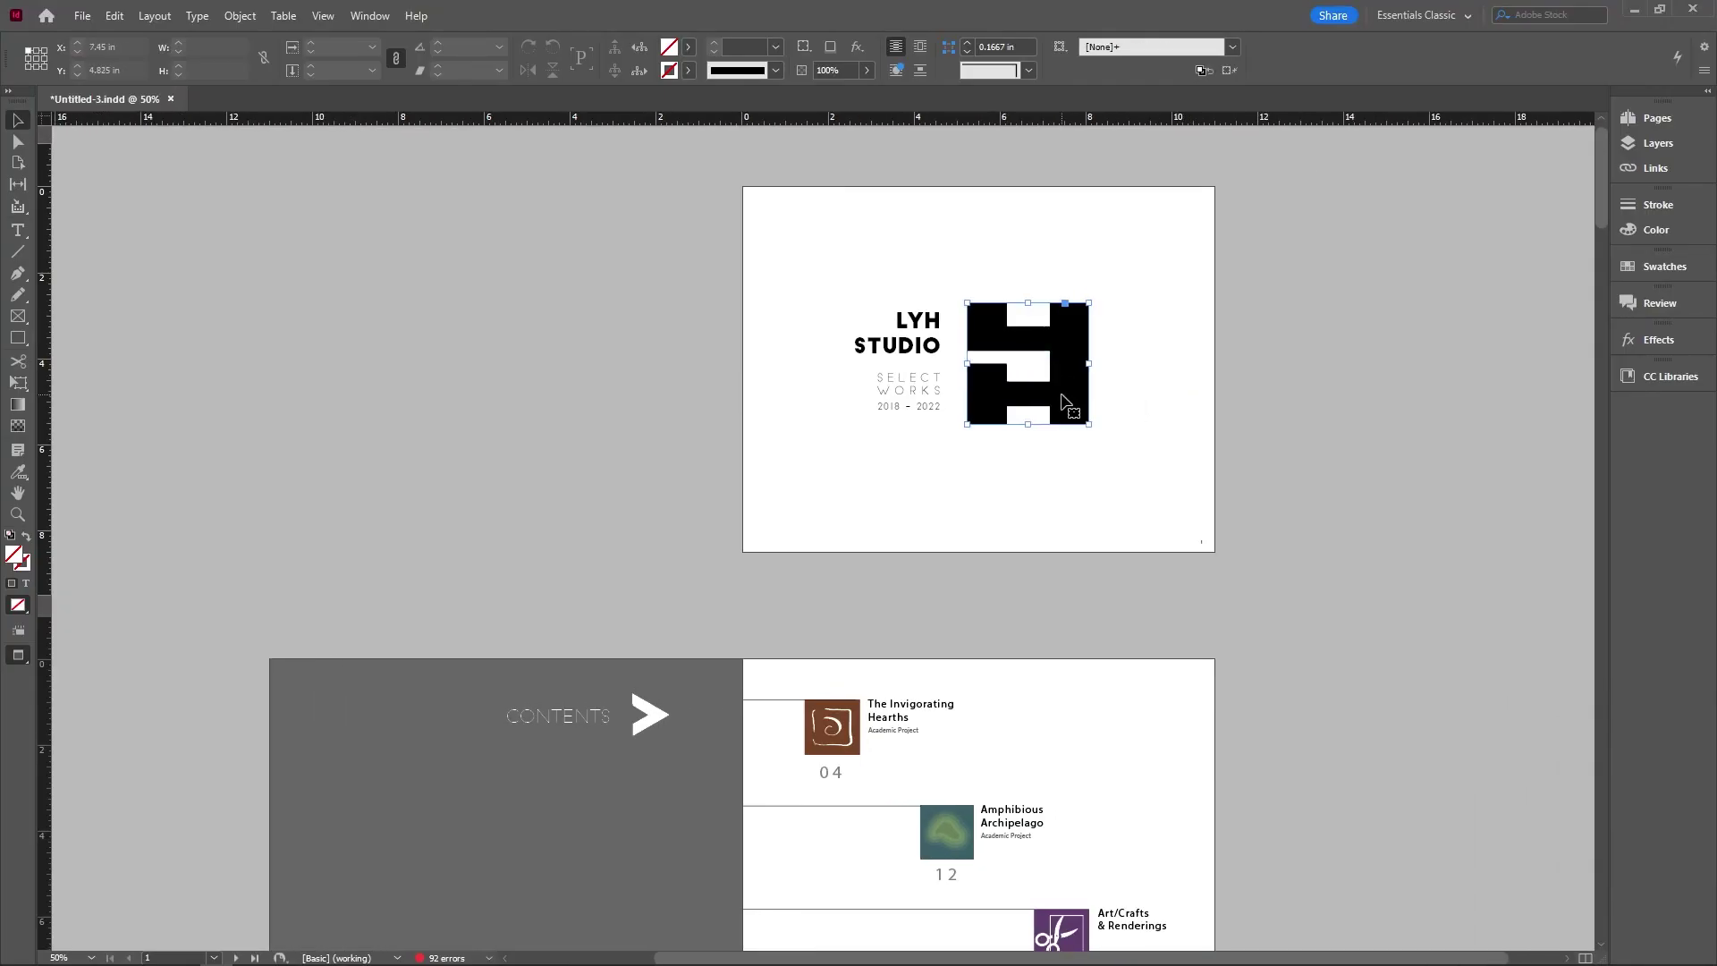
pyautogui.click(688, 47)
pyautogui.click(563, 240)
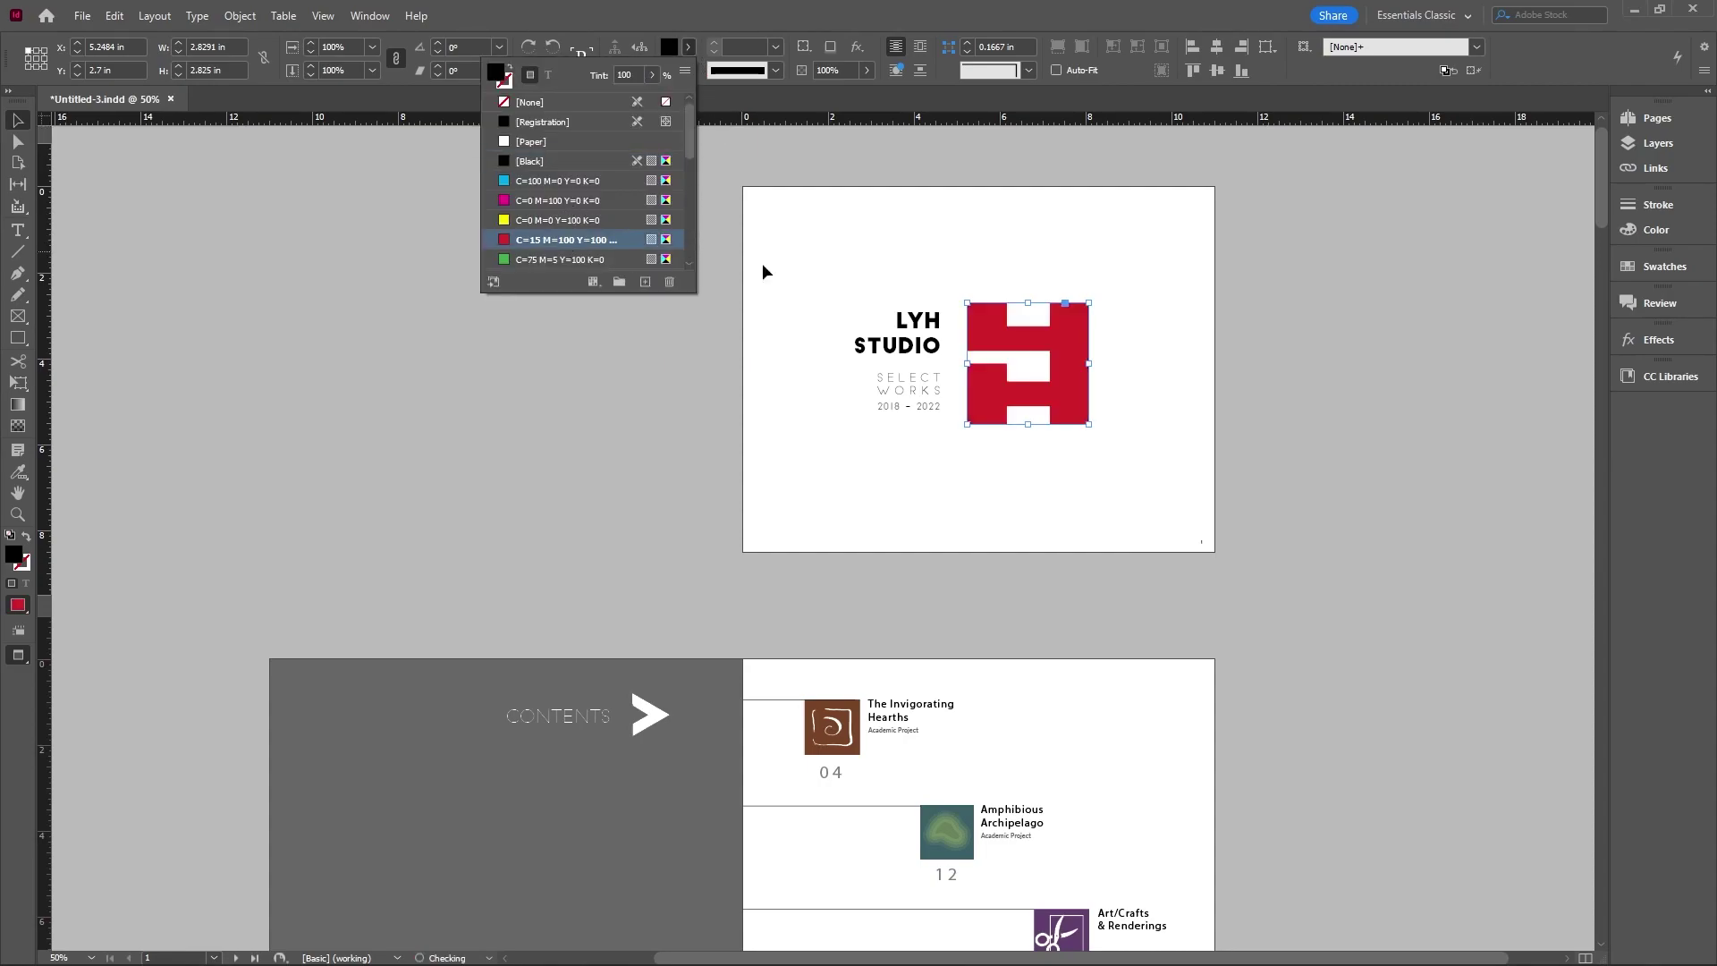
pyautogui.click(1204, 291)
pyautogui.click(1204, 292)
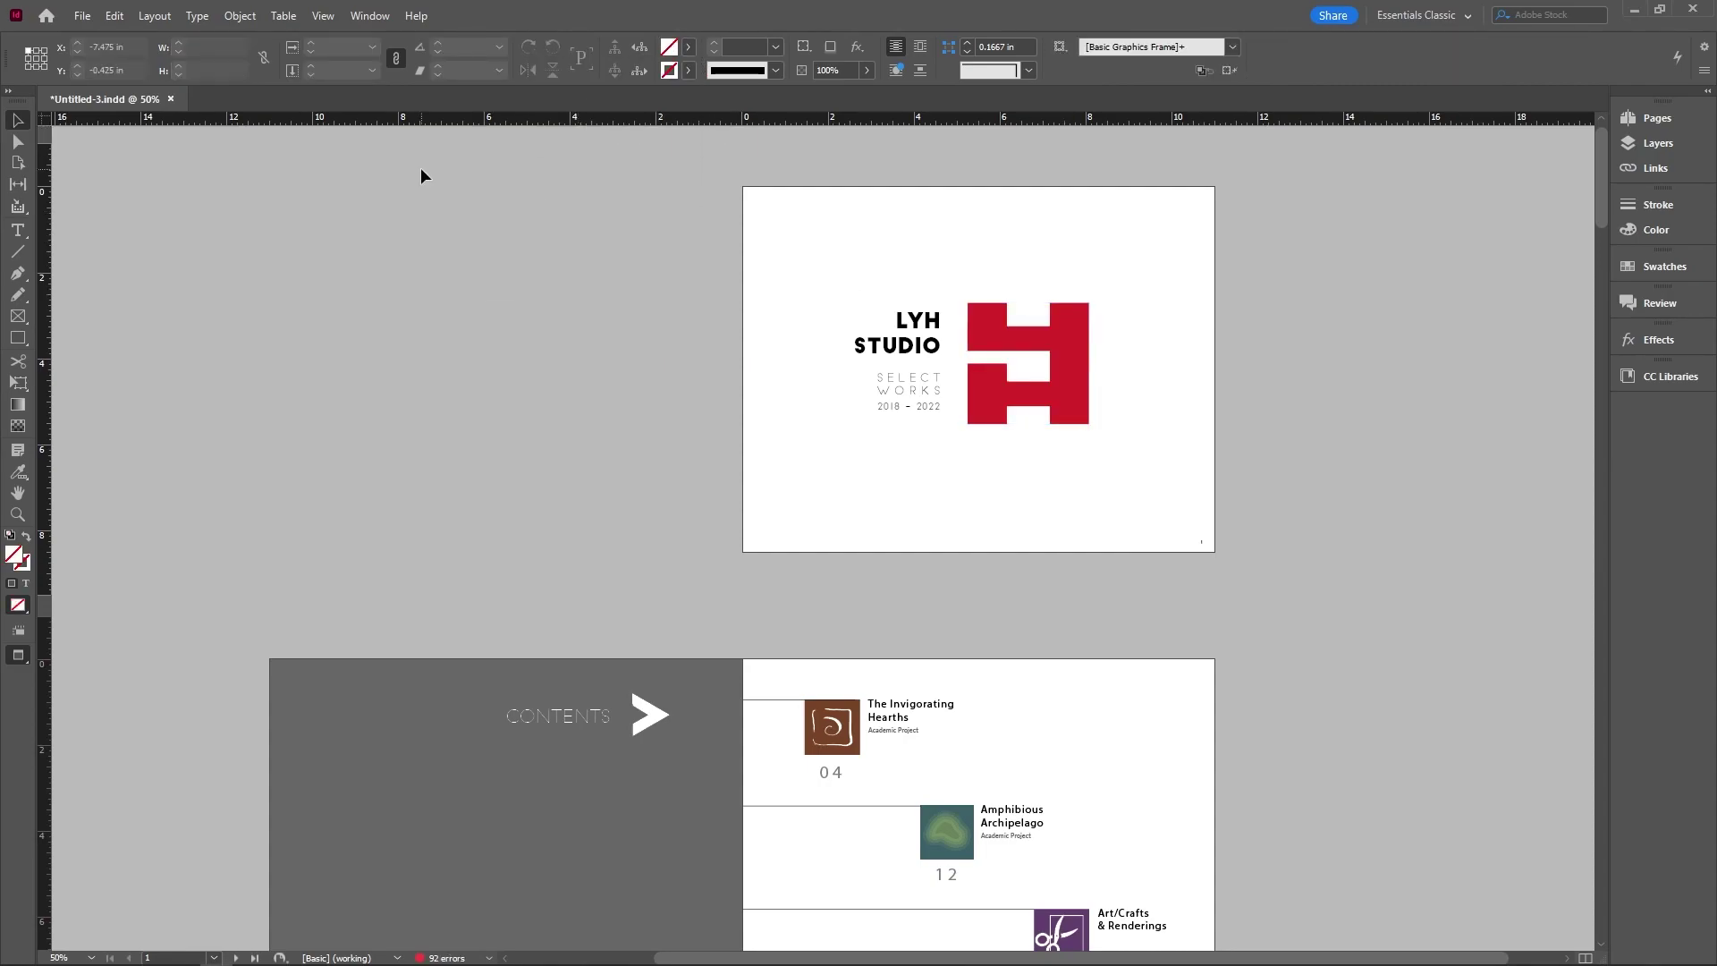
# Step: Save Untitled-3.indd
pyautogui.click(82, 16)
pyautogui.click(186, 143)
pyautogui.click(367, 15)
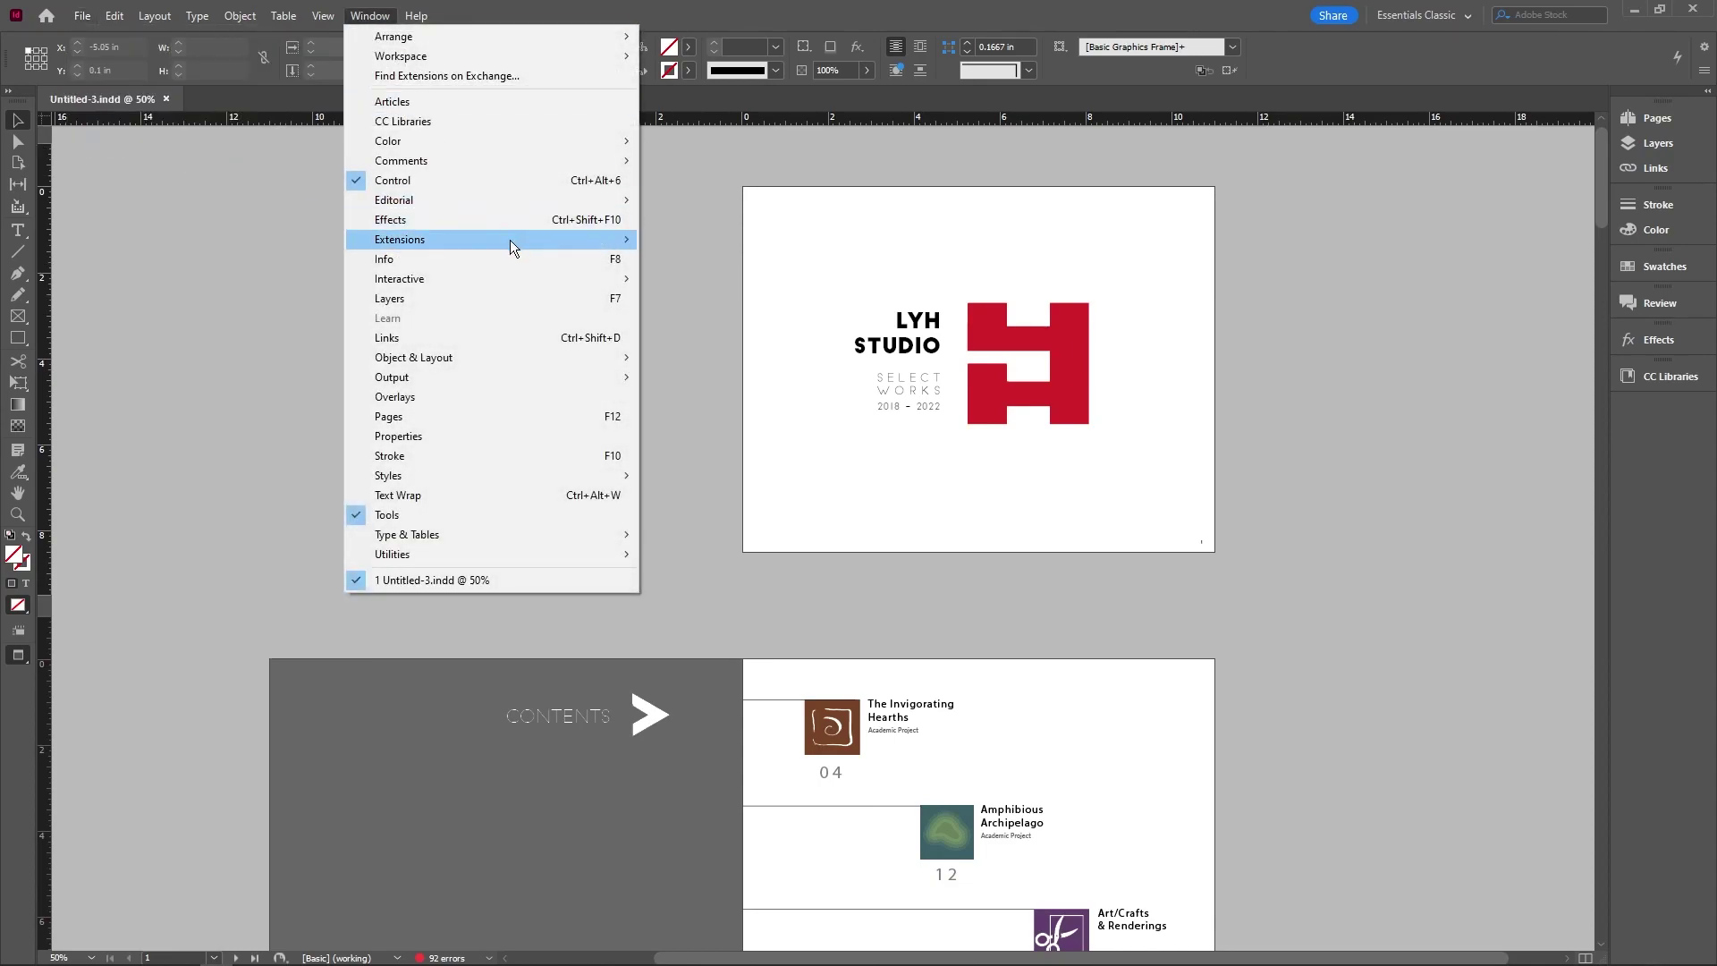
# Step: Reopen the Issuu publishing panel, choose Publish changes and accept the content rights terms
pyautogui.moveTo(510, 241)
pyautogui.click(703, 242)
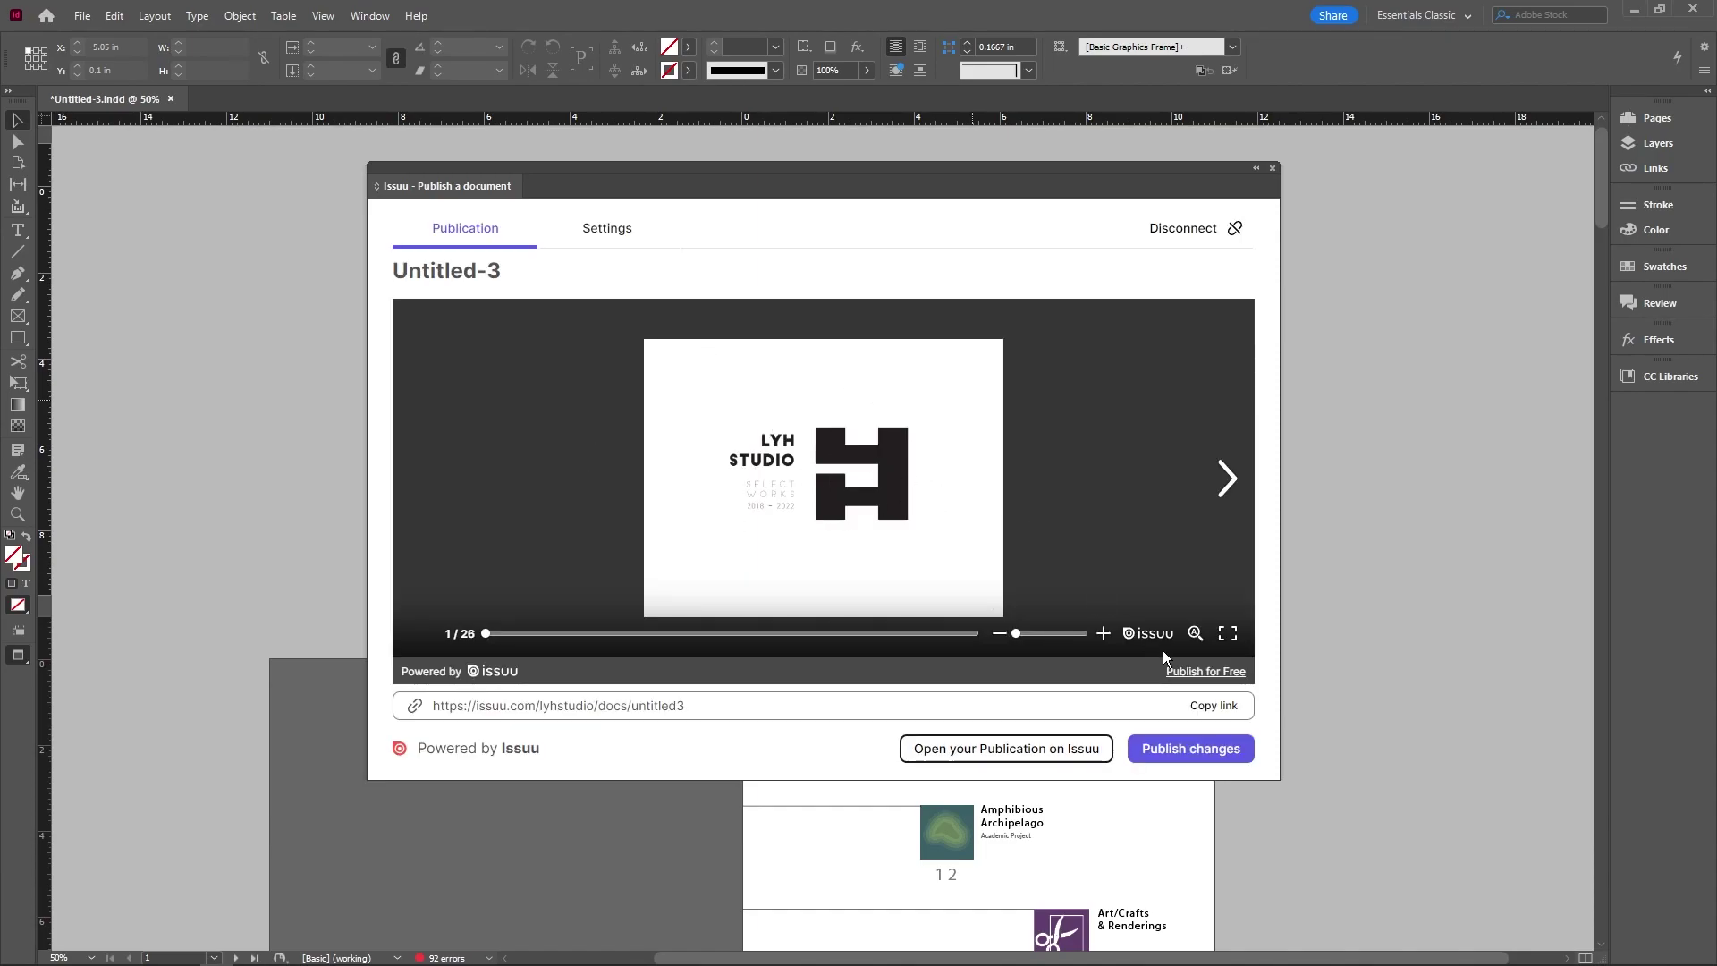
pyautogui.click(1171, 754)
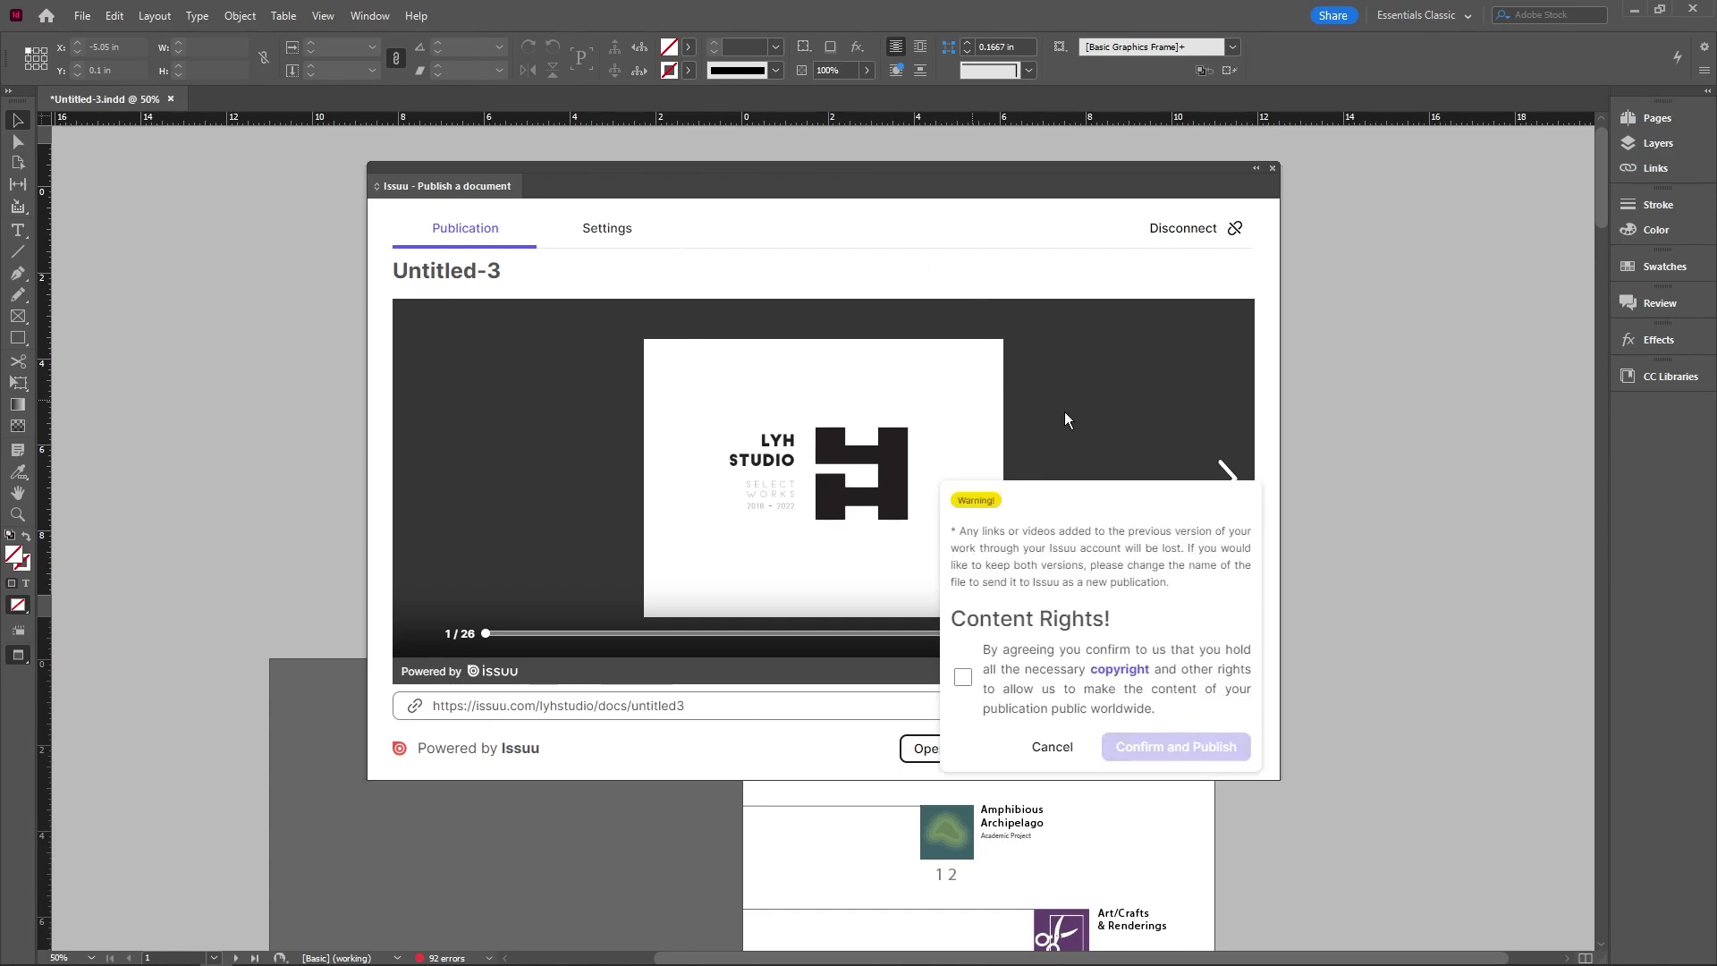
pyautogui.click(960, 680)
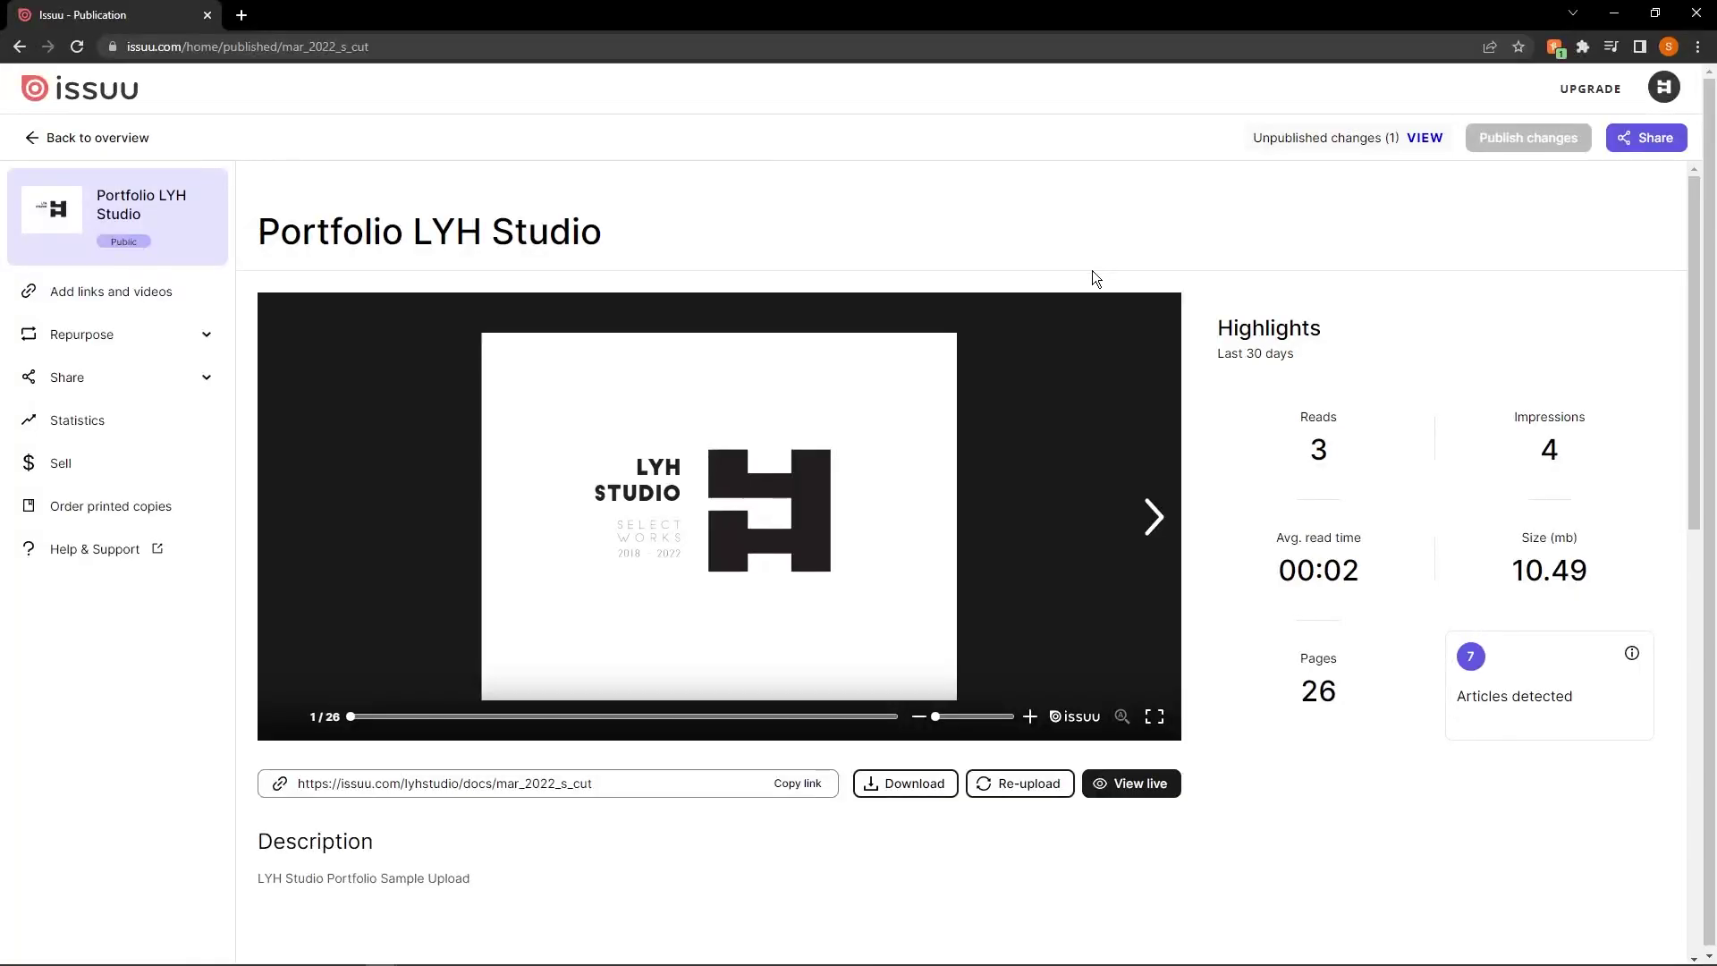
# Step: Open Portfolio LYH Studio's Statistics and scroll through the charts, Pages table and world map
pyautogui.click(146, 429)
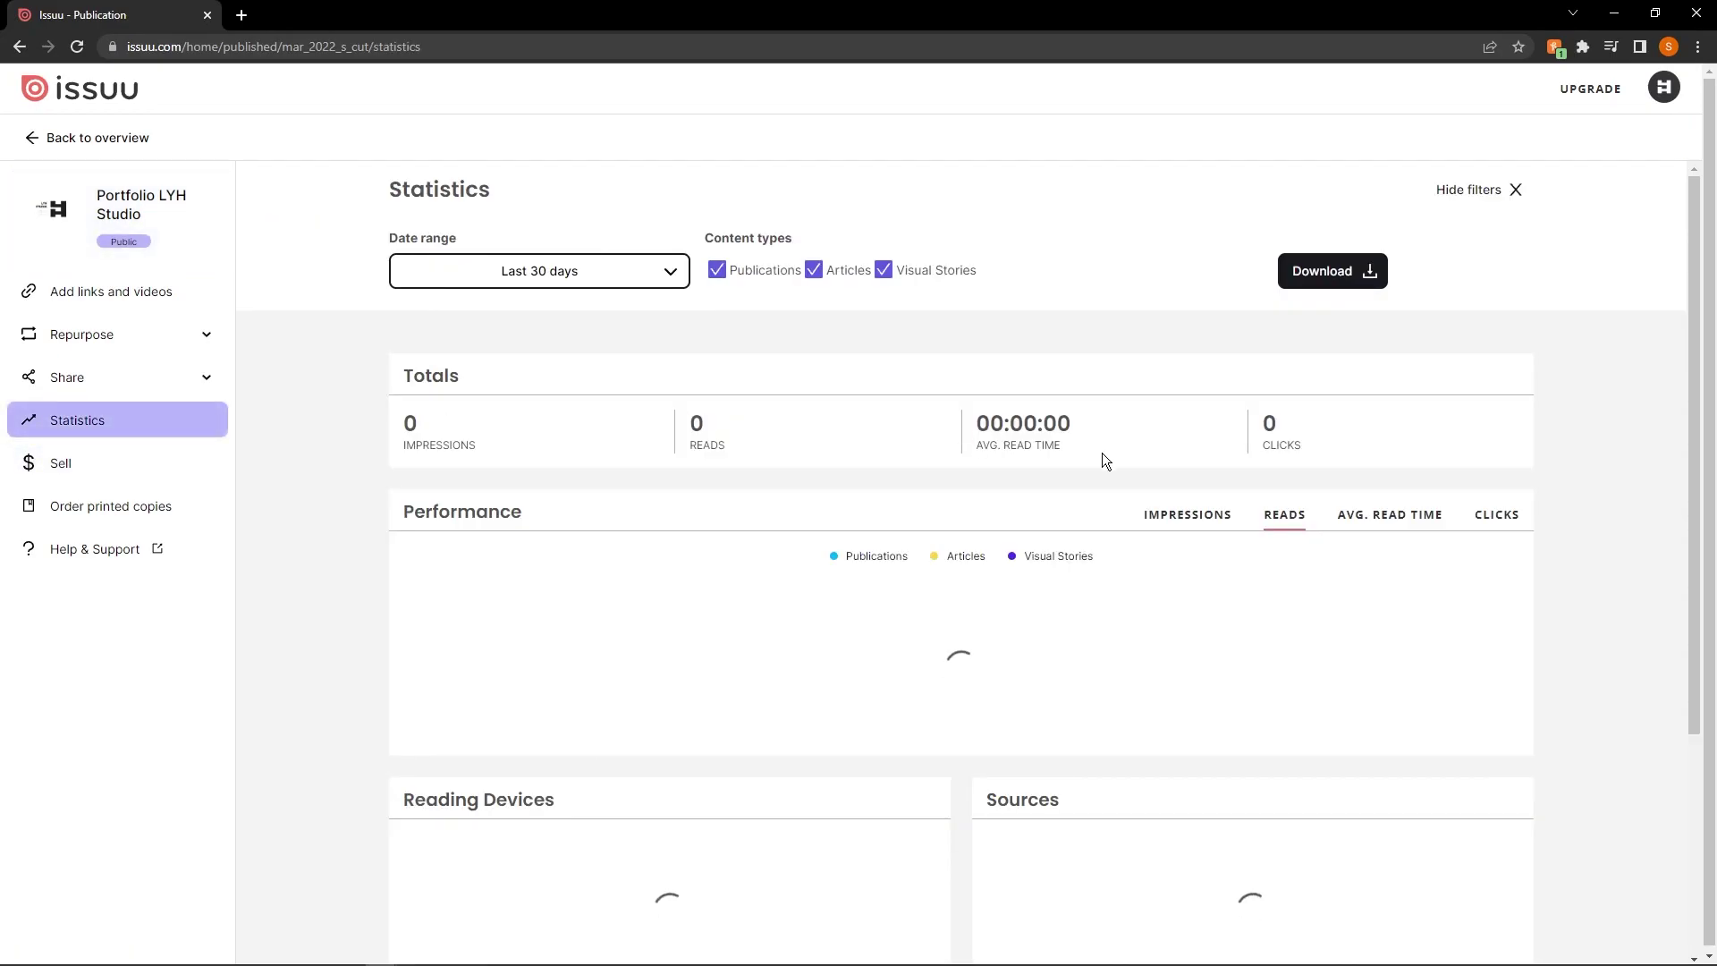
pyautogui.scroll(-2, 1130, 587)
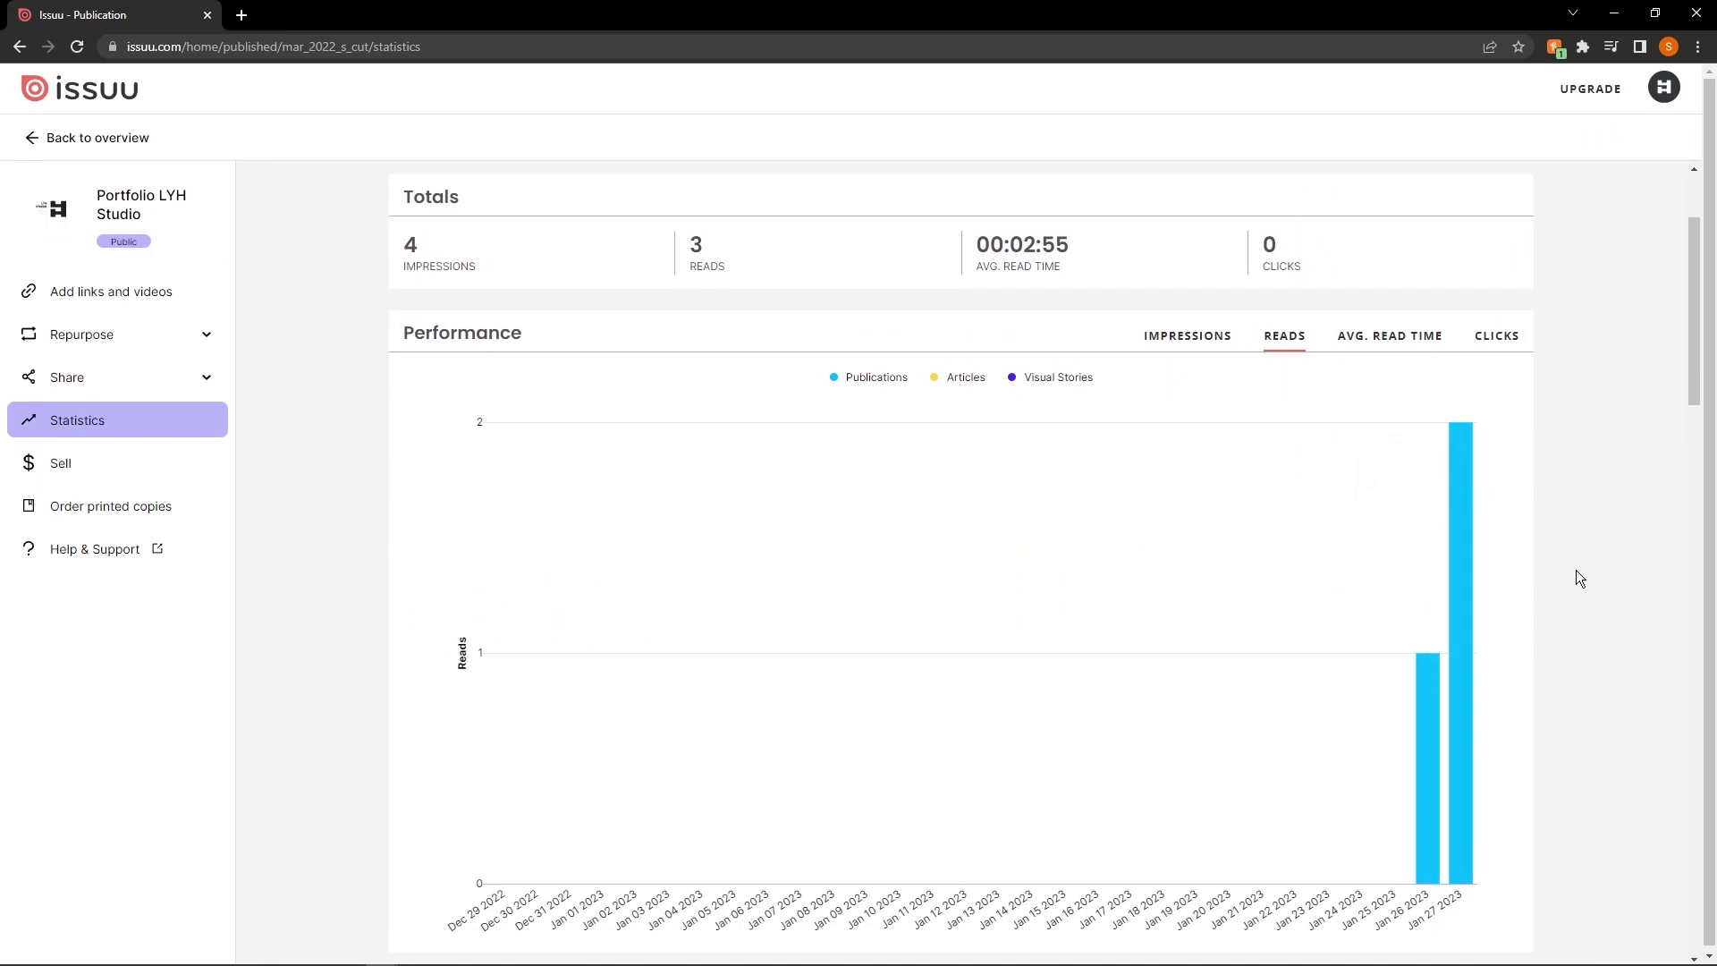
pyautogui.scroll(-10, 1565, 510)
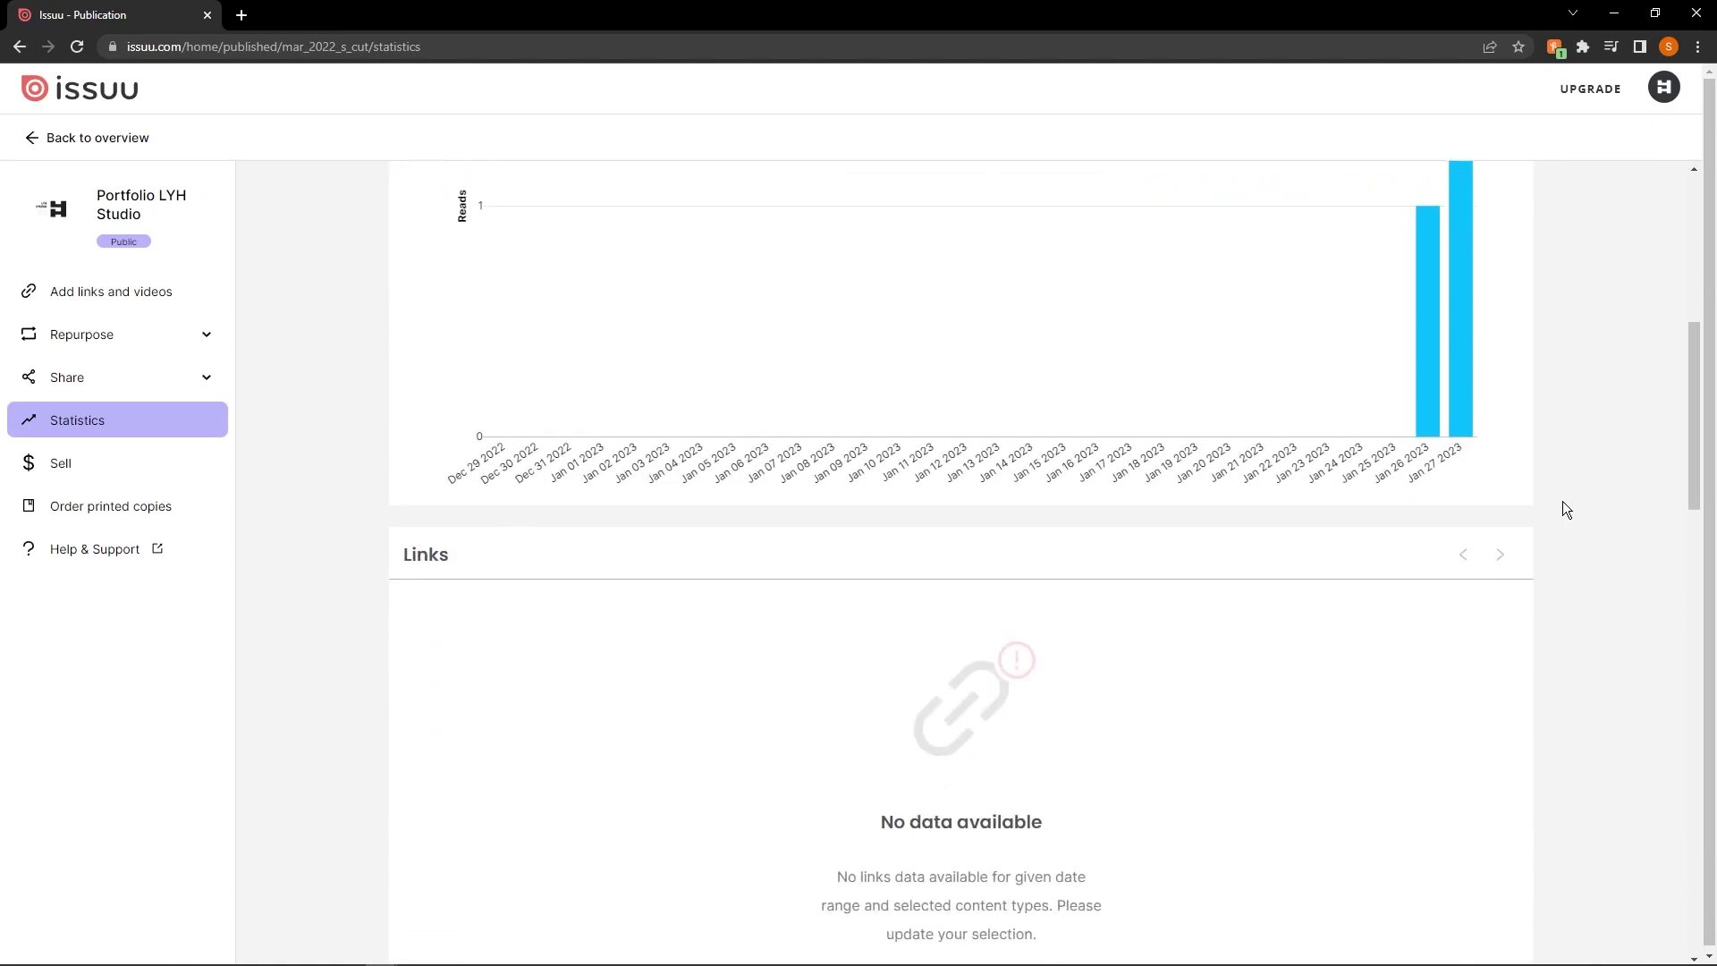
pyautogui.scroll(-4, 1583, 504)
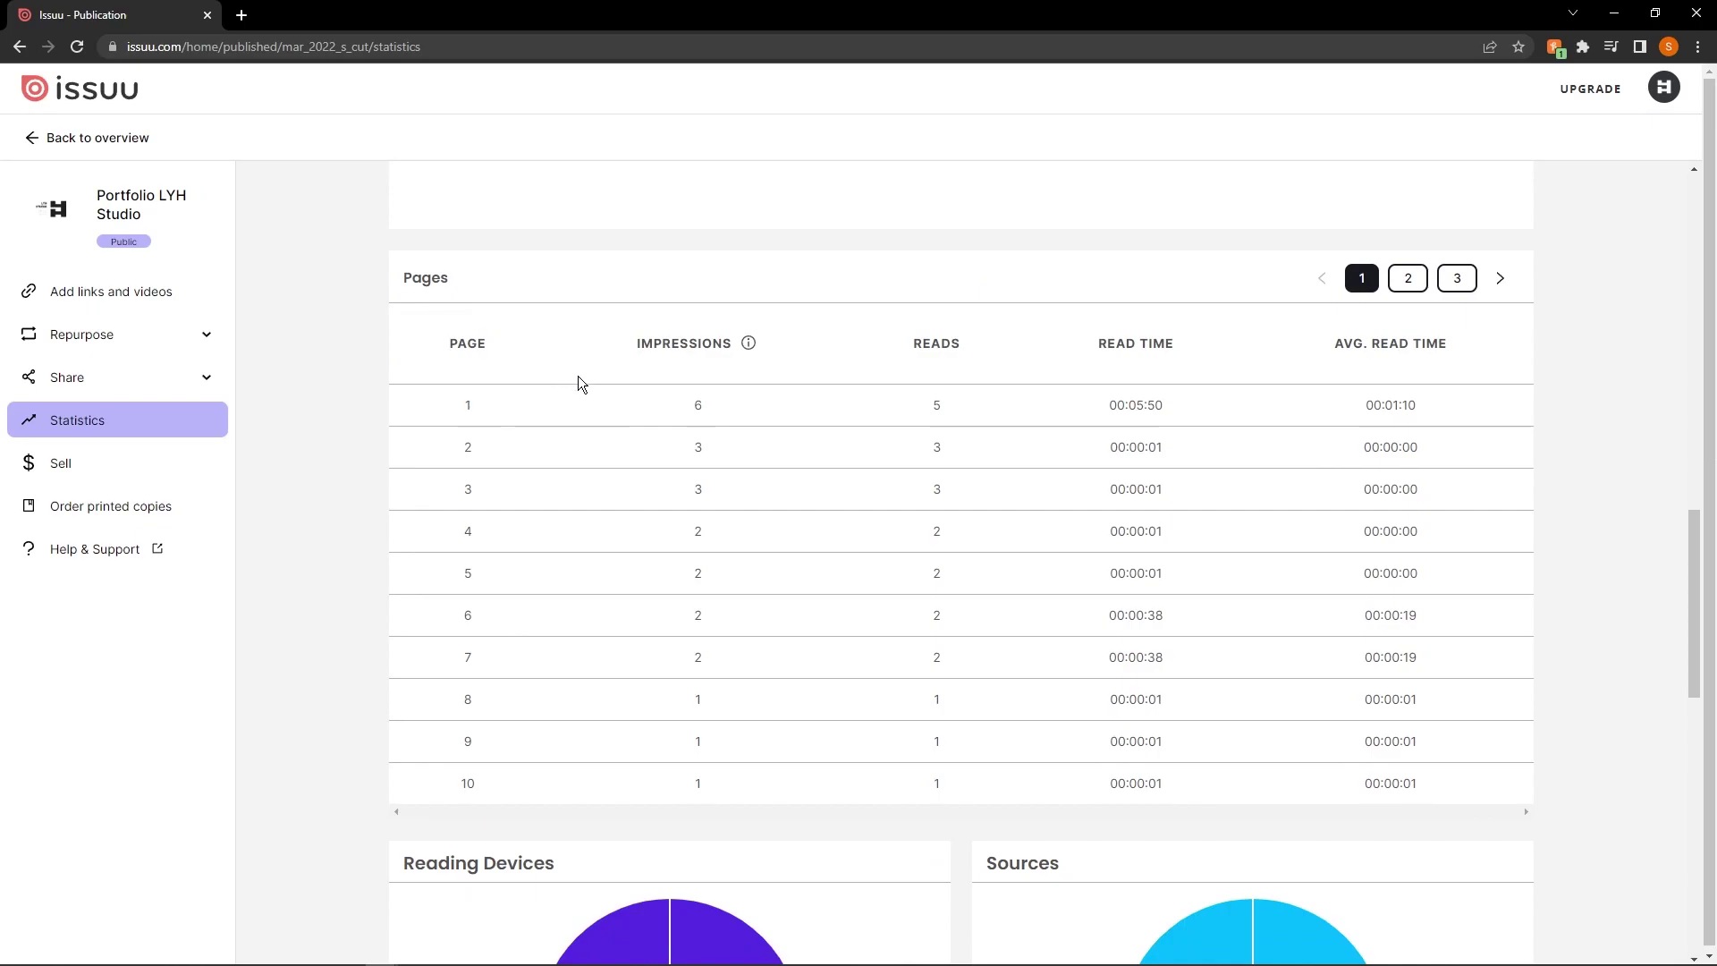
pyautogui.scroll(-9, 703, 403)
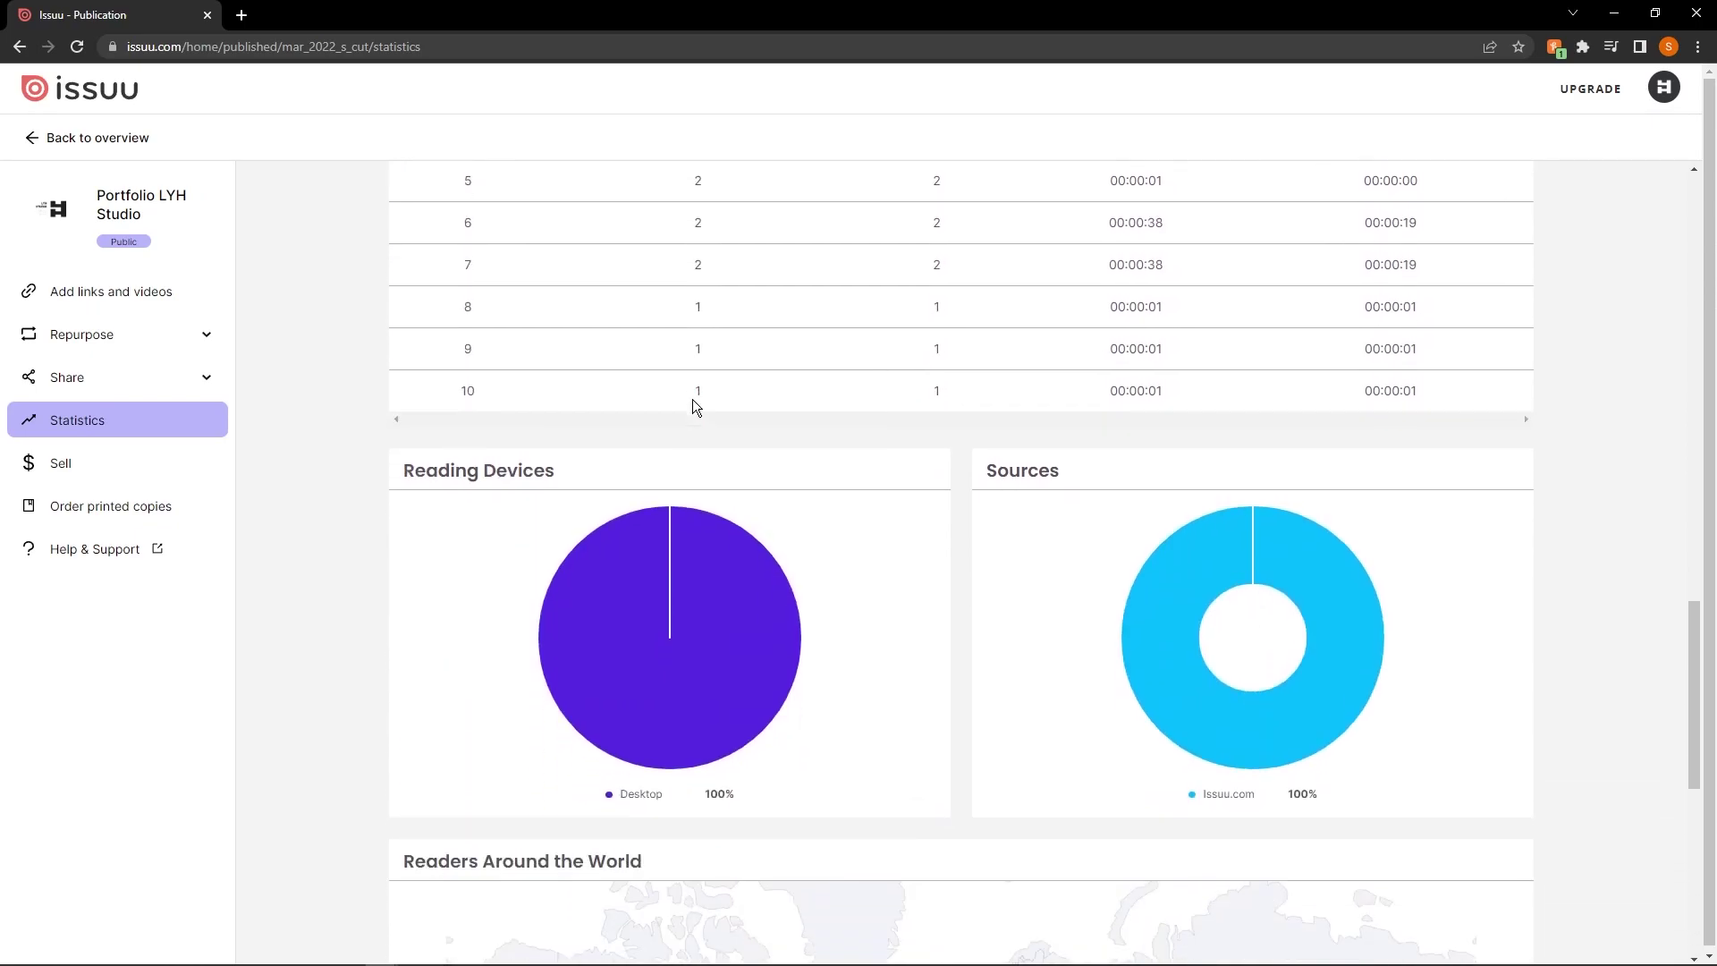
pyautogui.scroll(-3, 843, 596)
pyautogui.moveTo(939, 439)
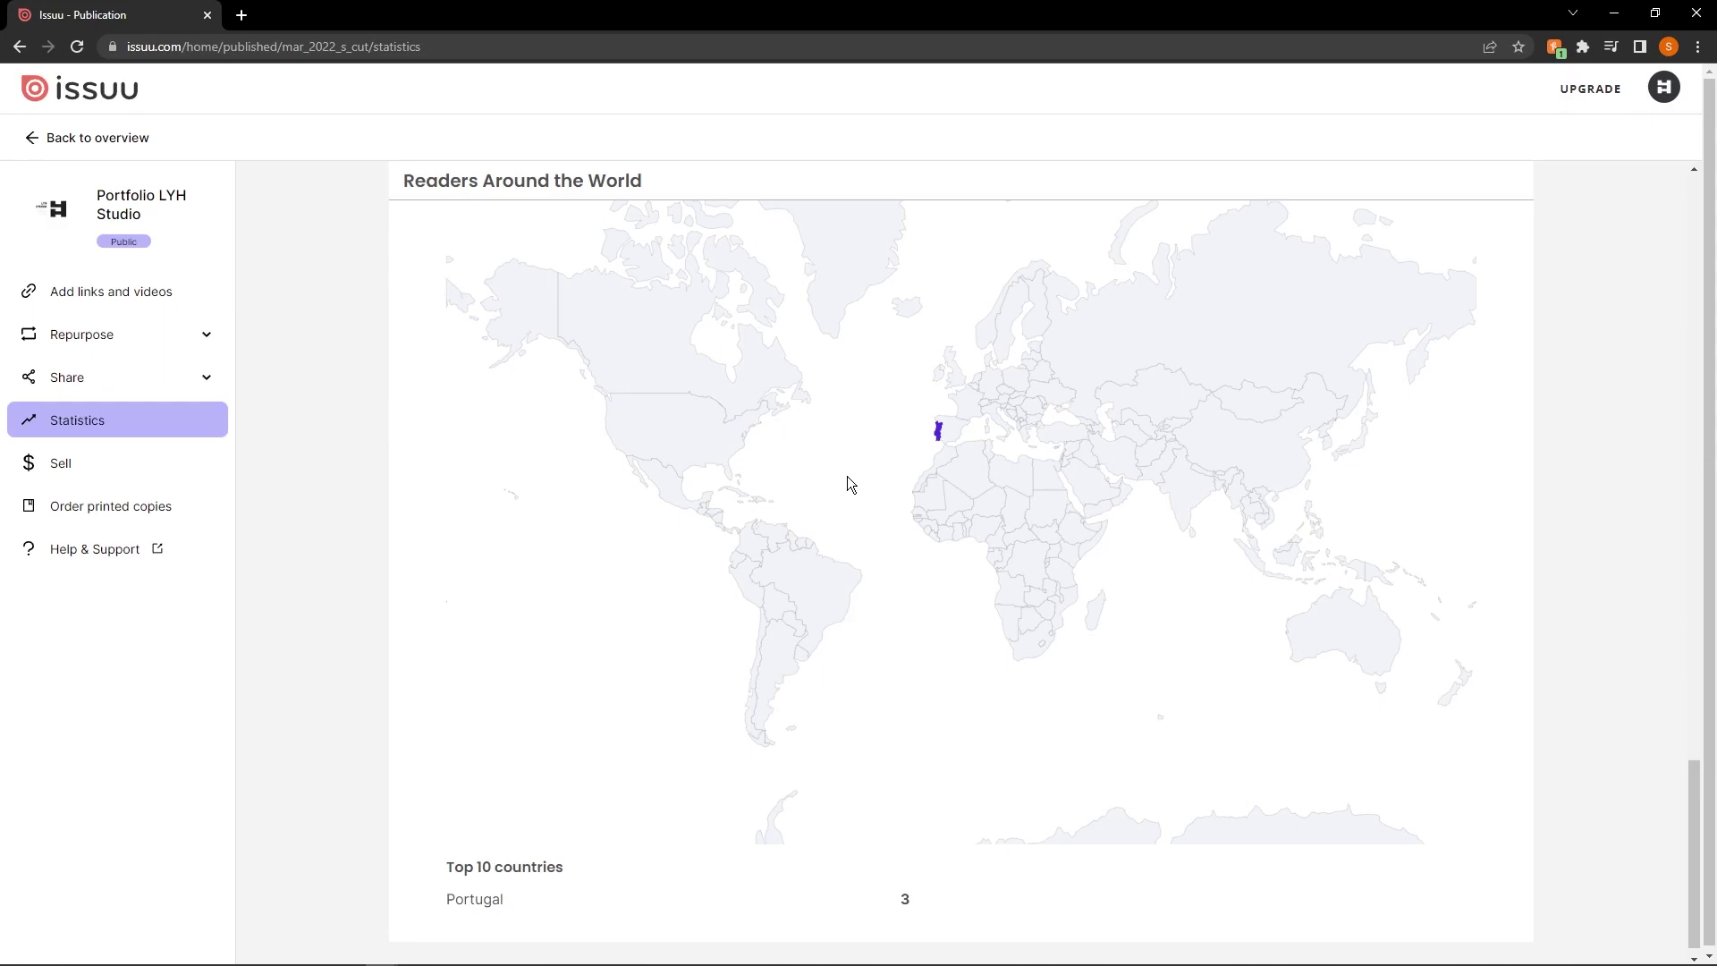
pyautogui.scroll(15, 846, 501)
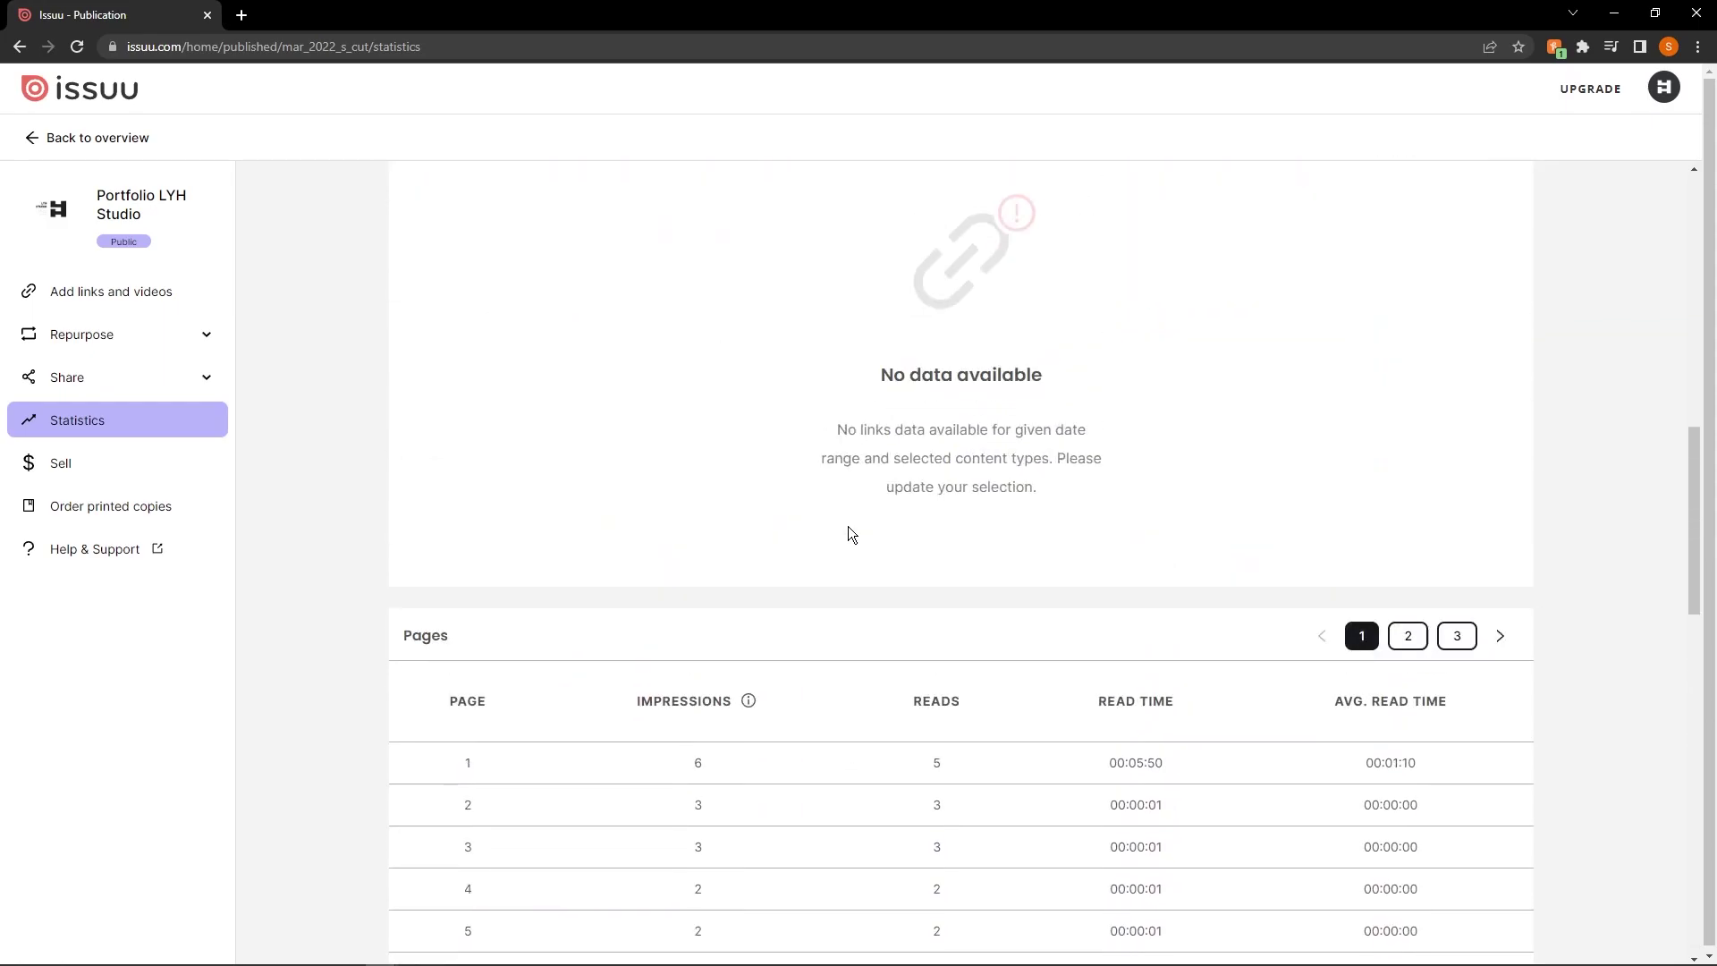
pyautogui.scroll(10, 848, 534)
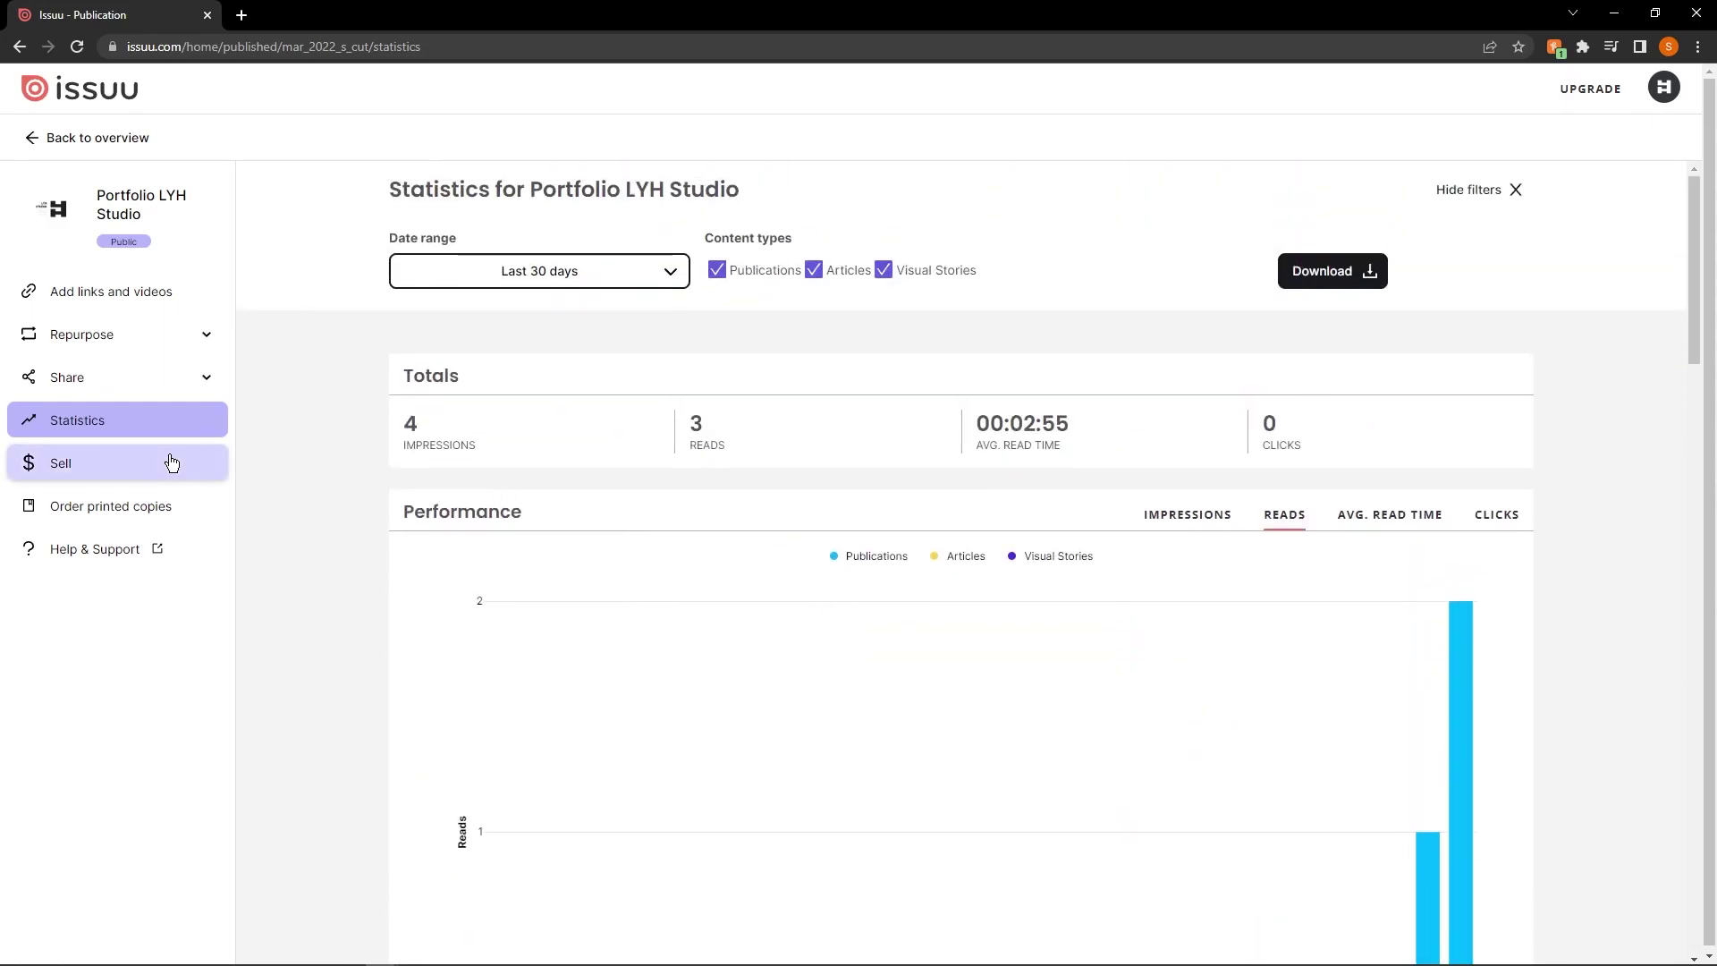
# Step: Check Sell > Order printed copies, then return to the overview and flip the viewer two spreads ahead
pyautogui.click(172, 462)
pyautogui.click(170, 506)
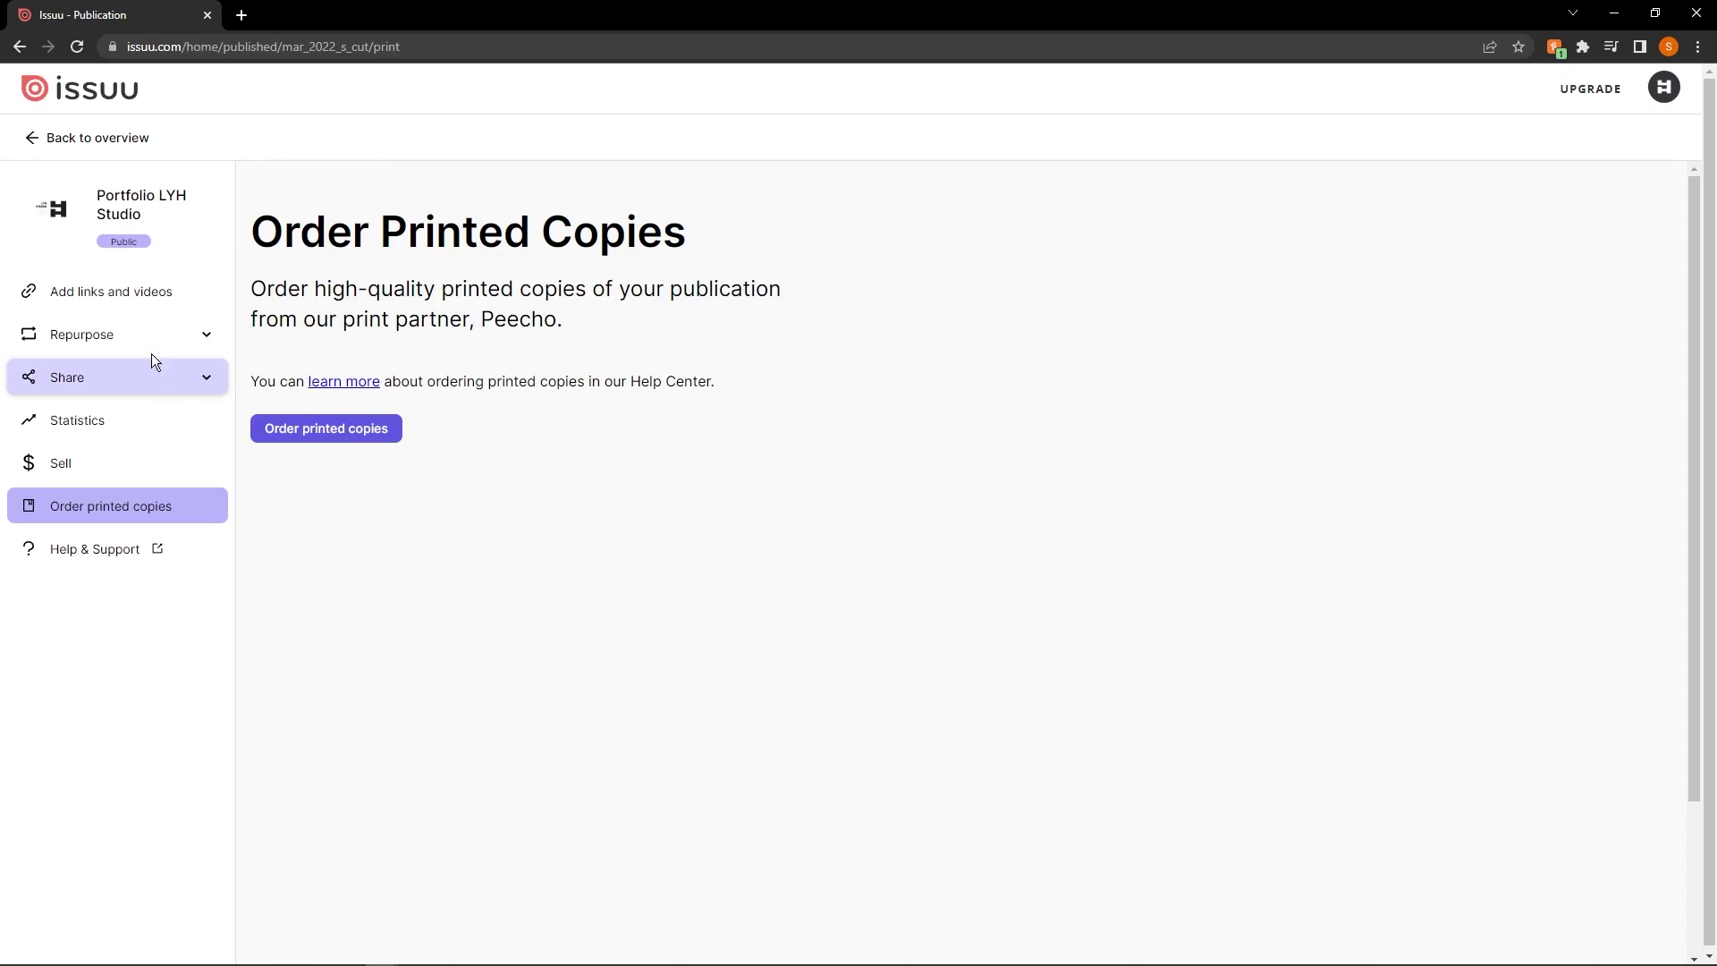
pyautogui.click(141, 293)
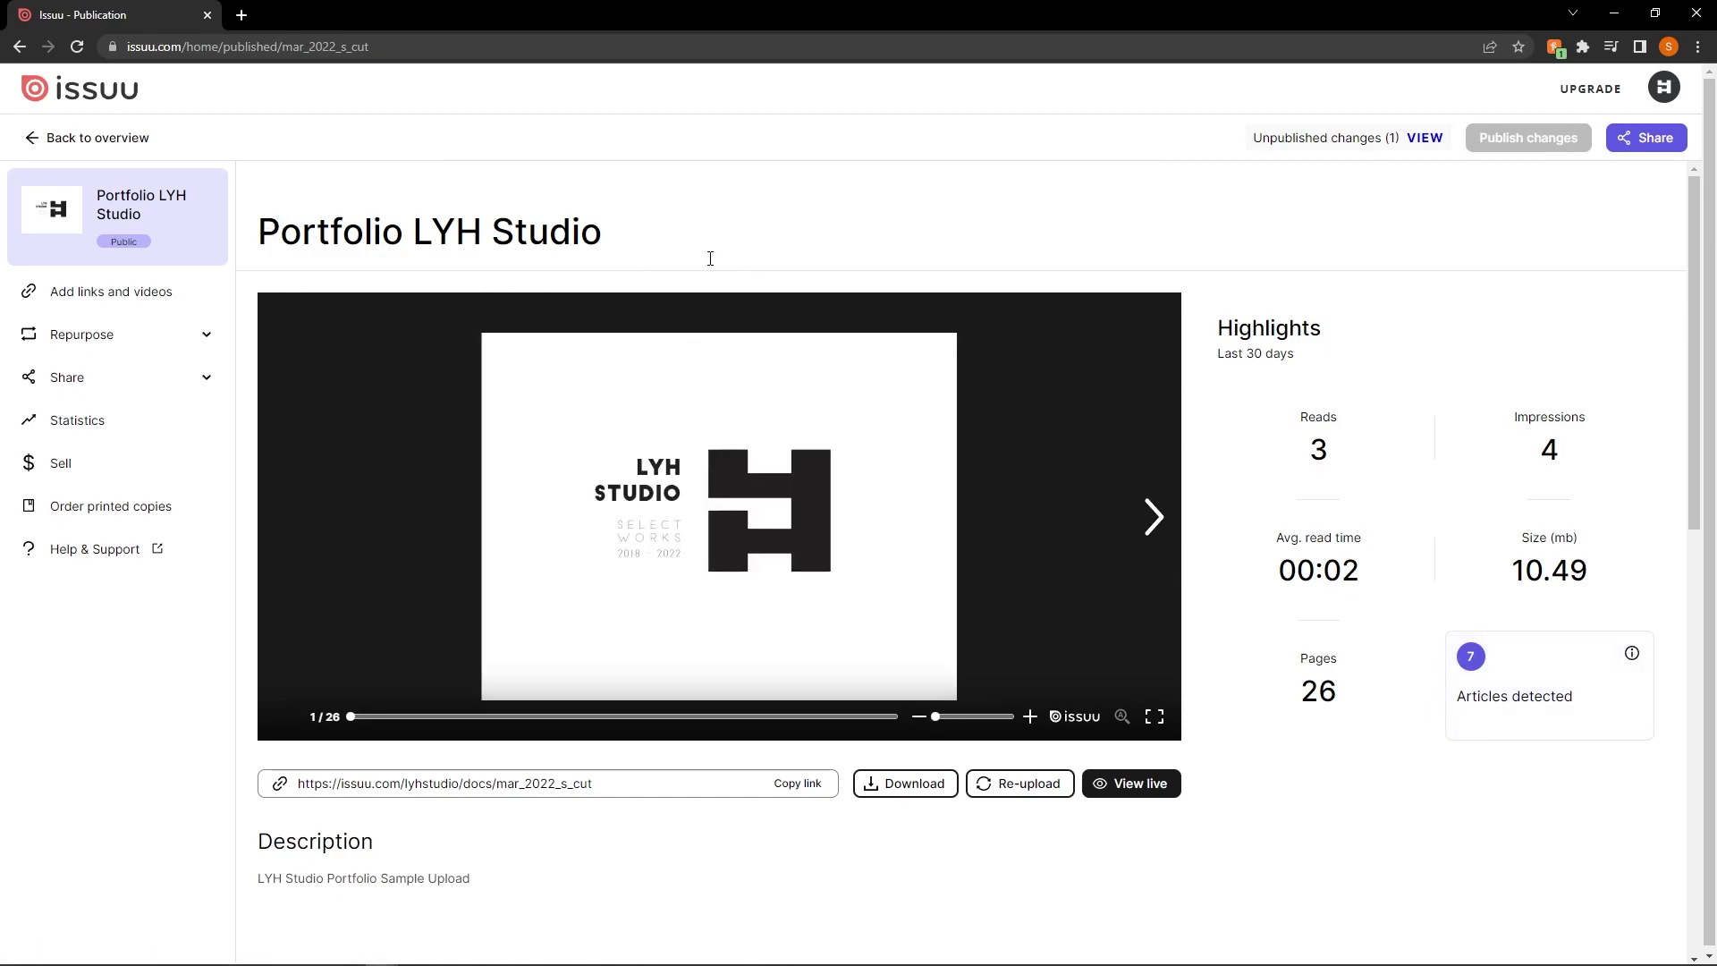
pyautogui.click(1155, 519)
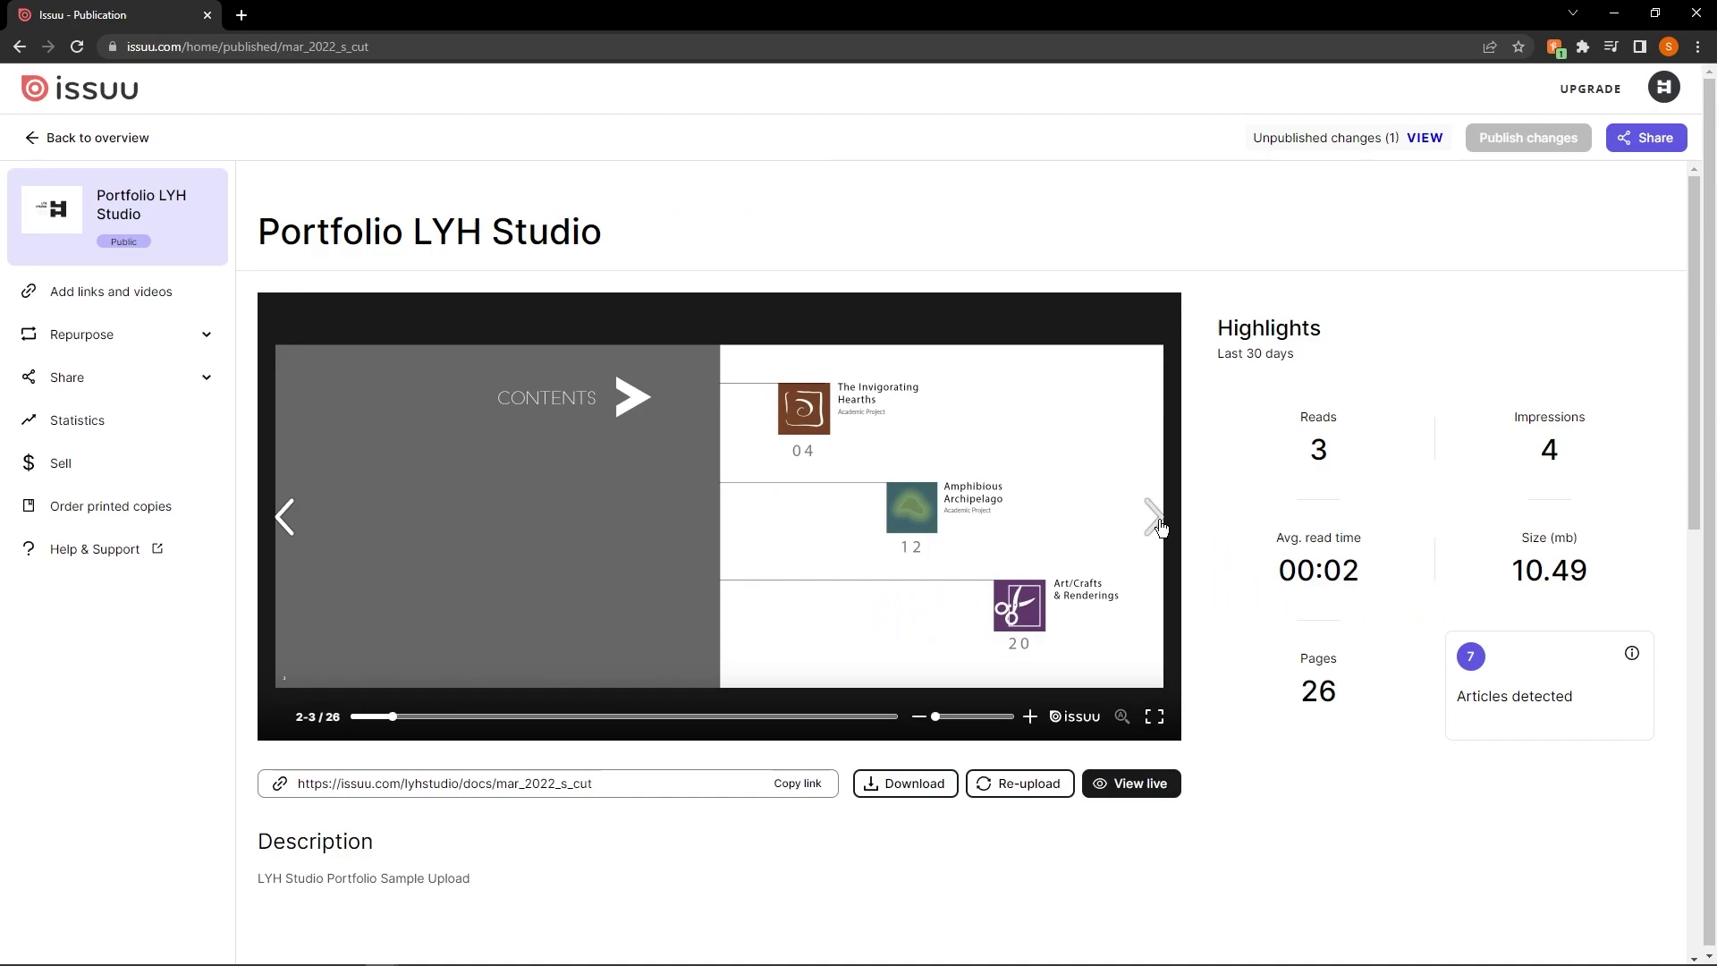
pyautogui.click(1155, 518)
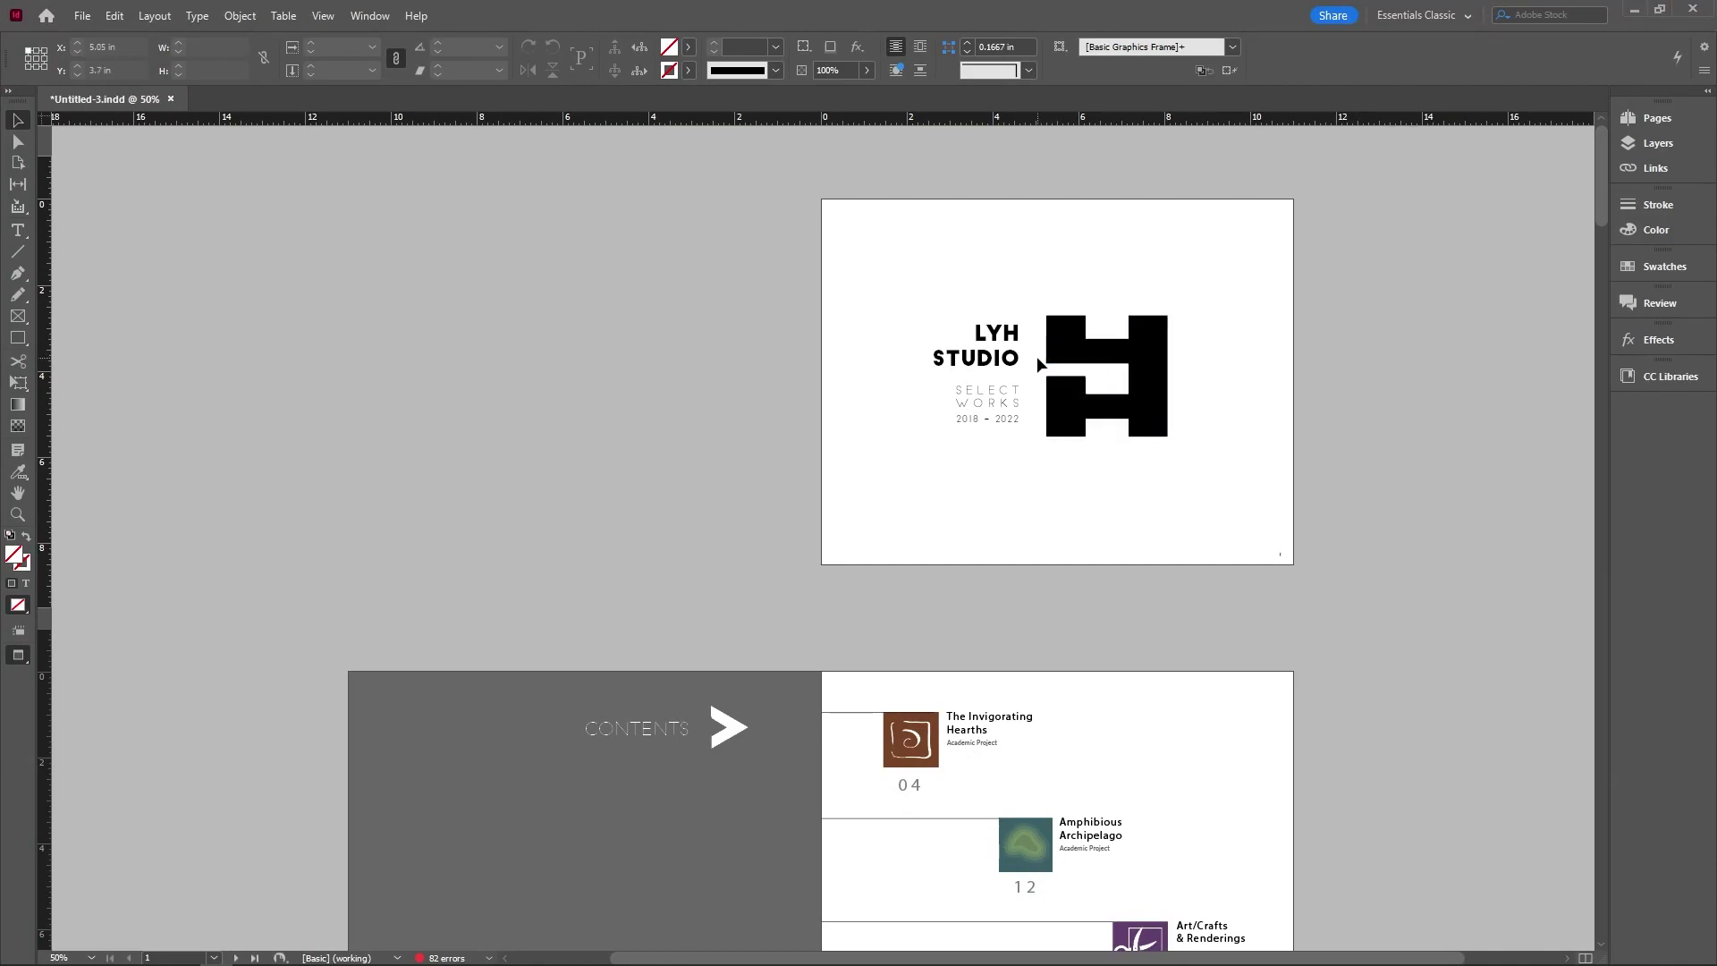
# Step: Export the portfolio as an Adobe PDF (Print) file named Untitled-3.pdf on the Desktop
pyautogui.click(1154, 387)
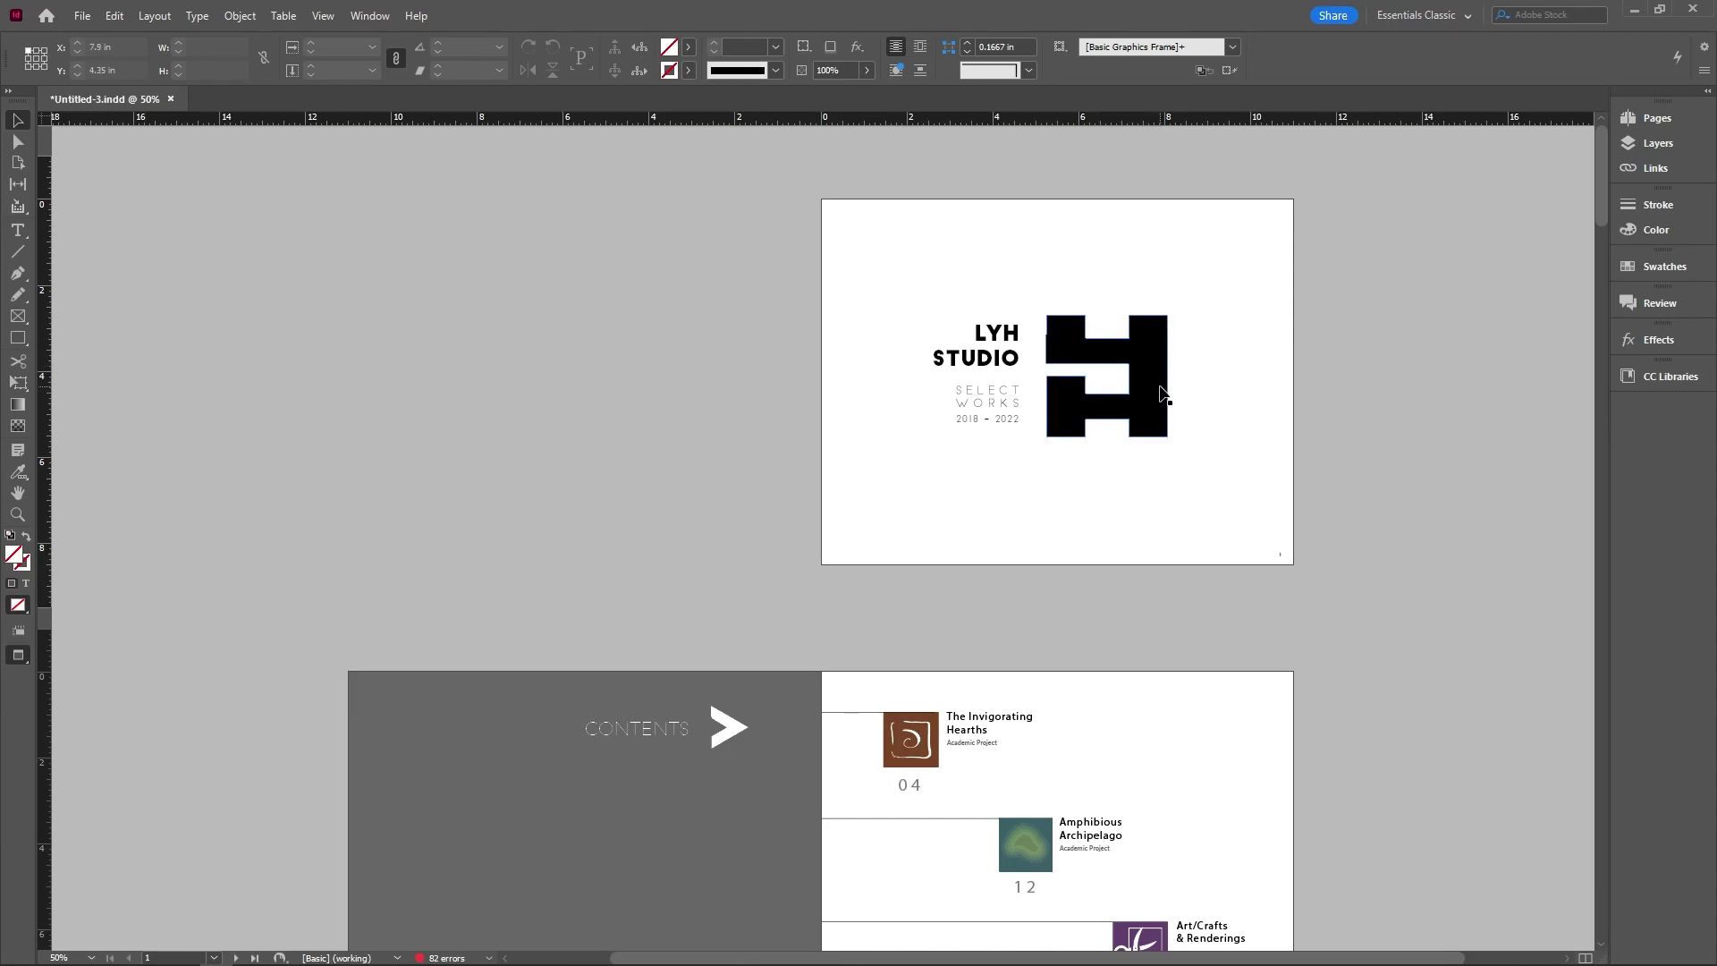
pyautogui.click(81, 16)
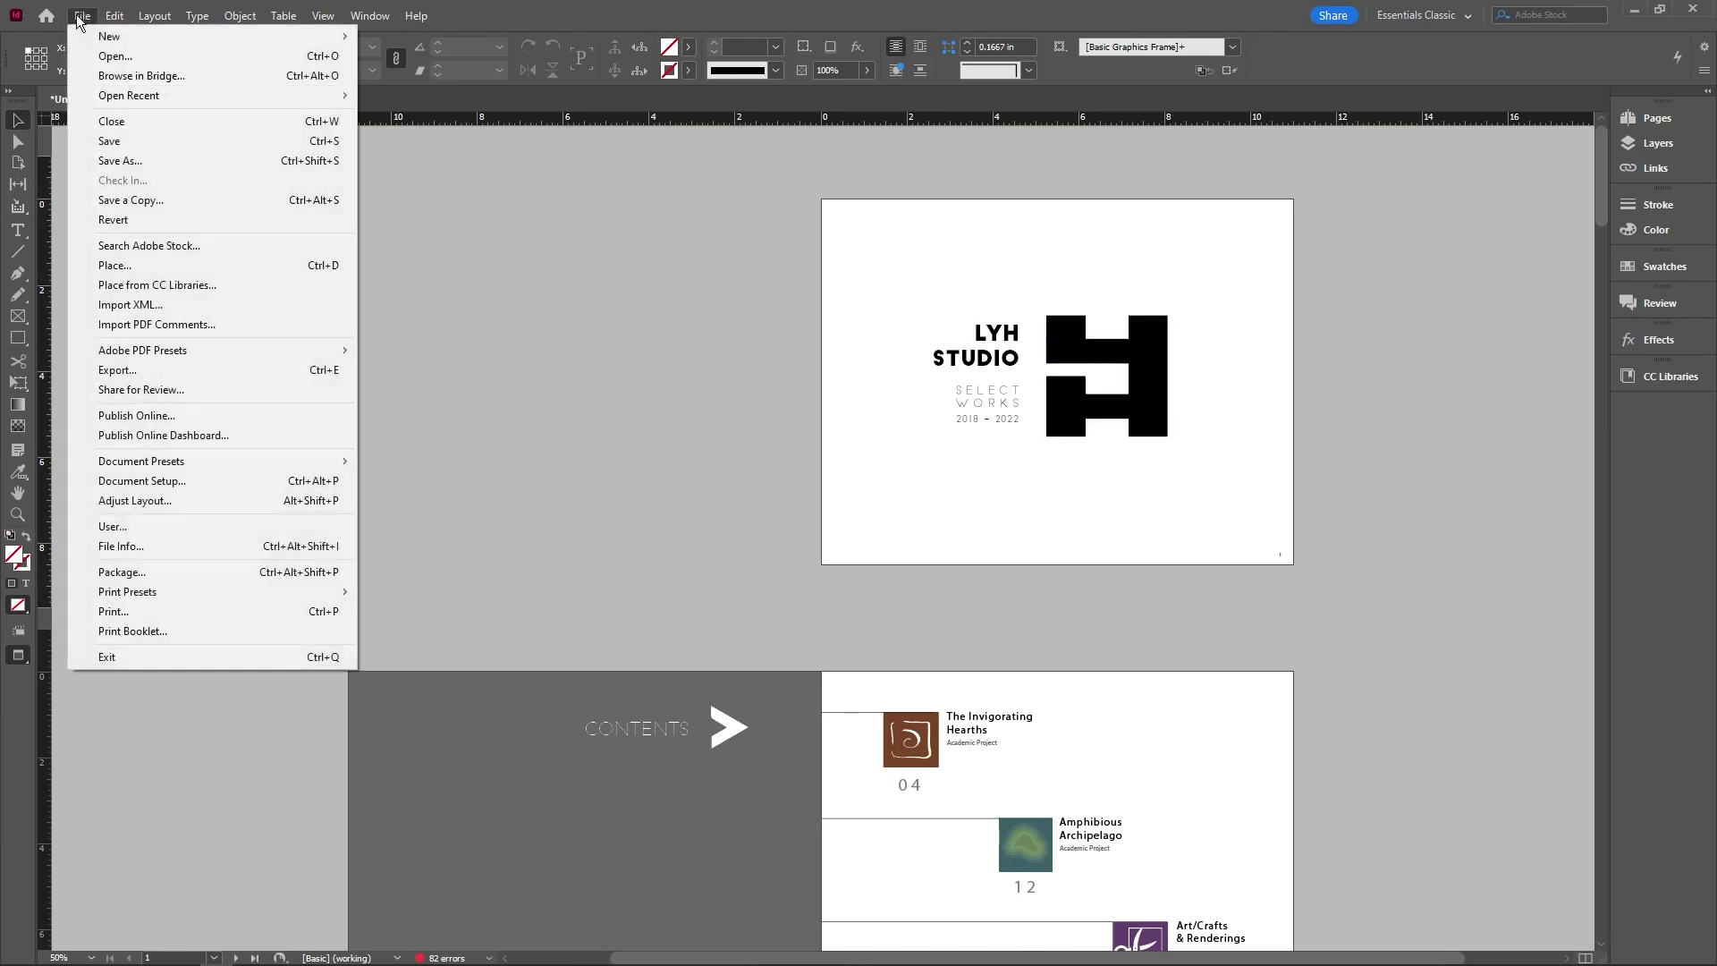
pyautogui.click(238, 370)
pyautogui.click(780, 626)
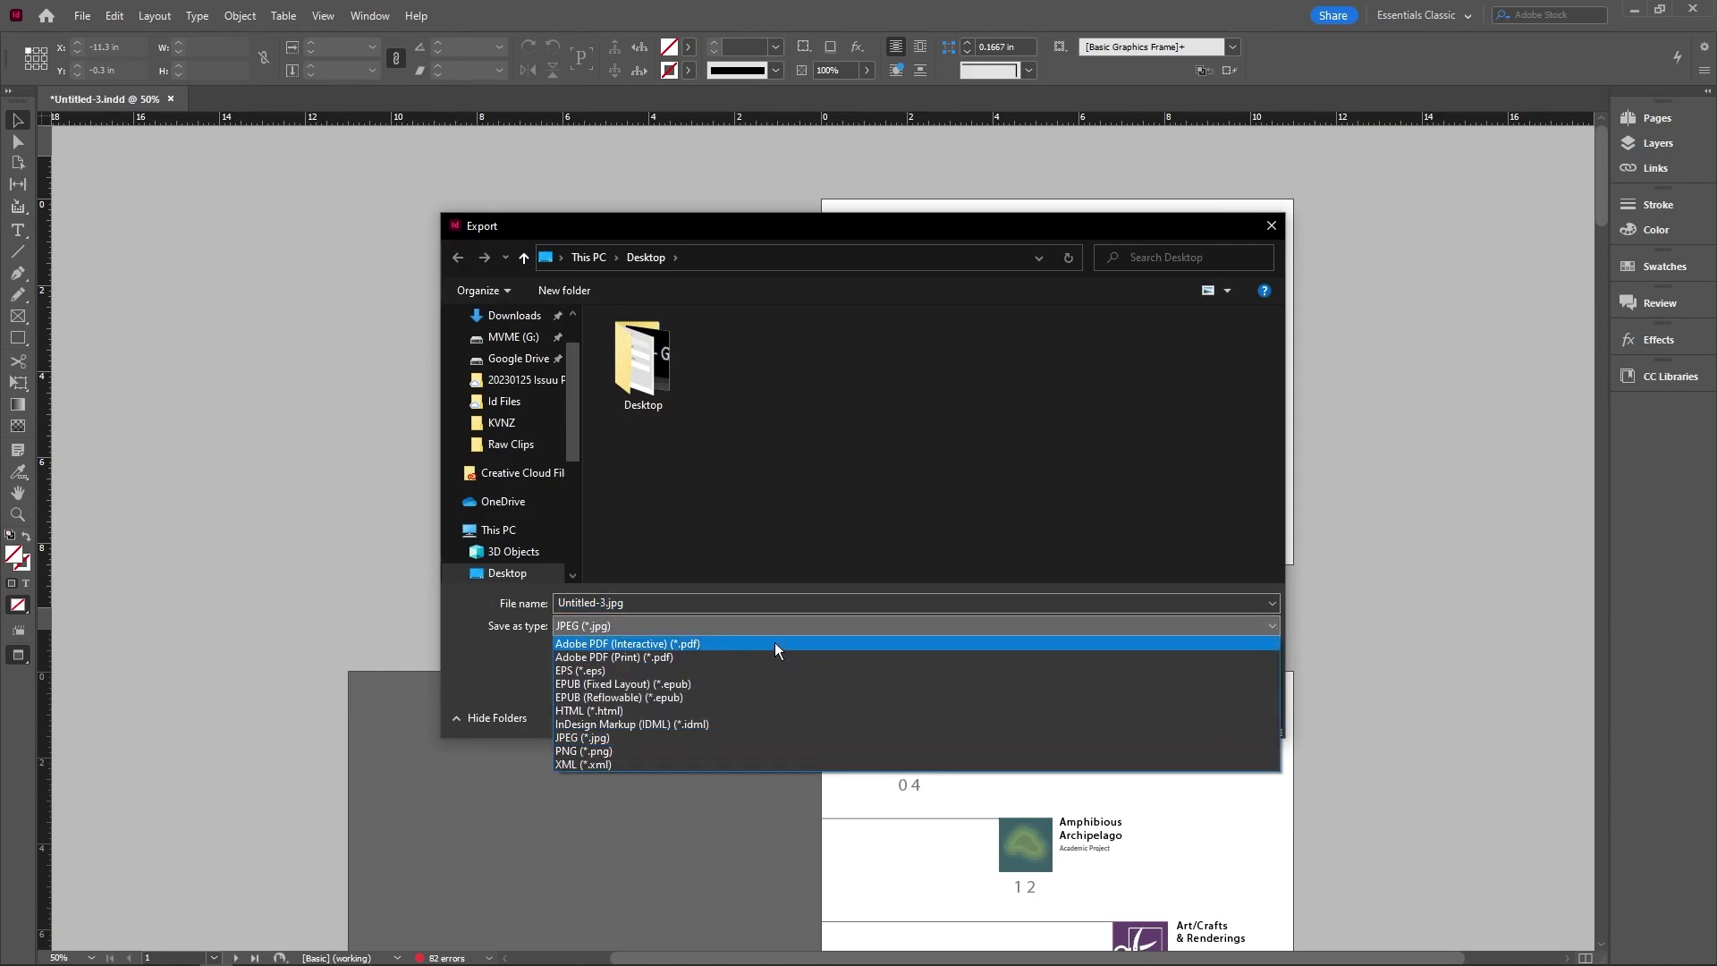
pyautogui.click(766, 657)
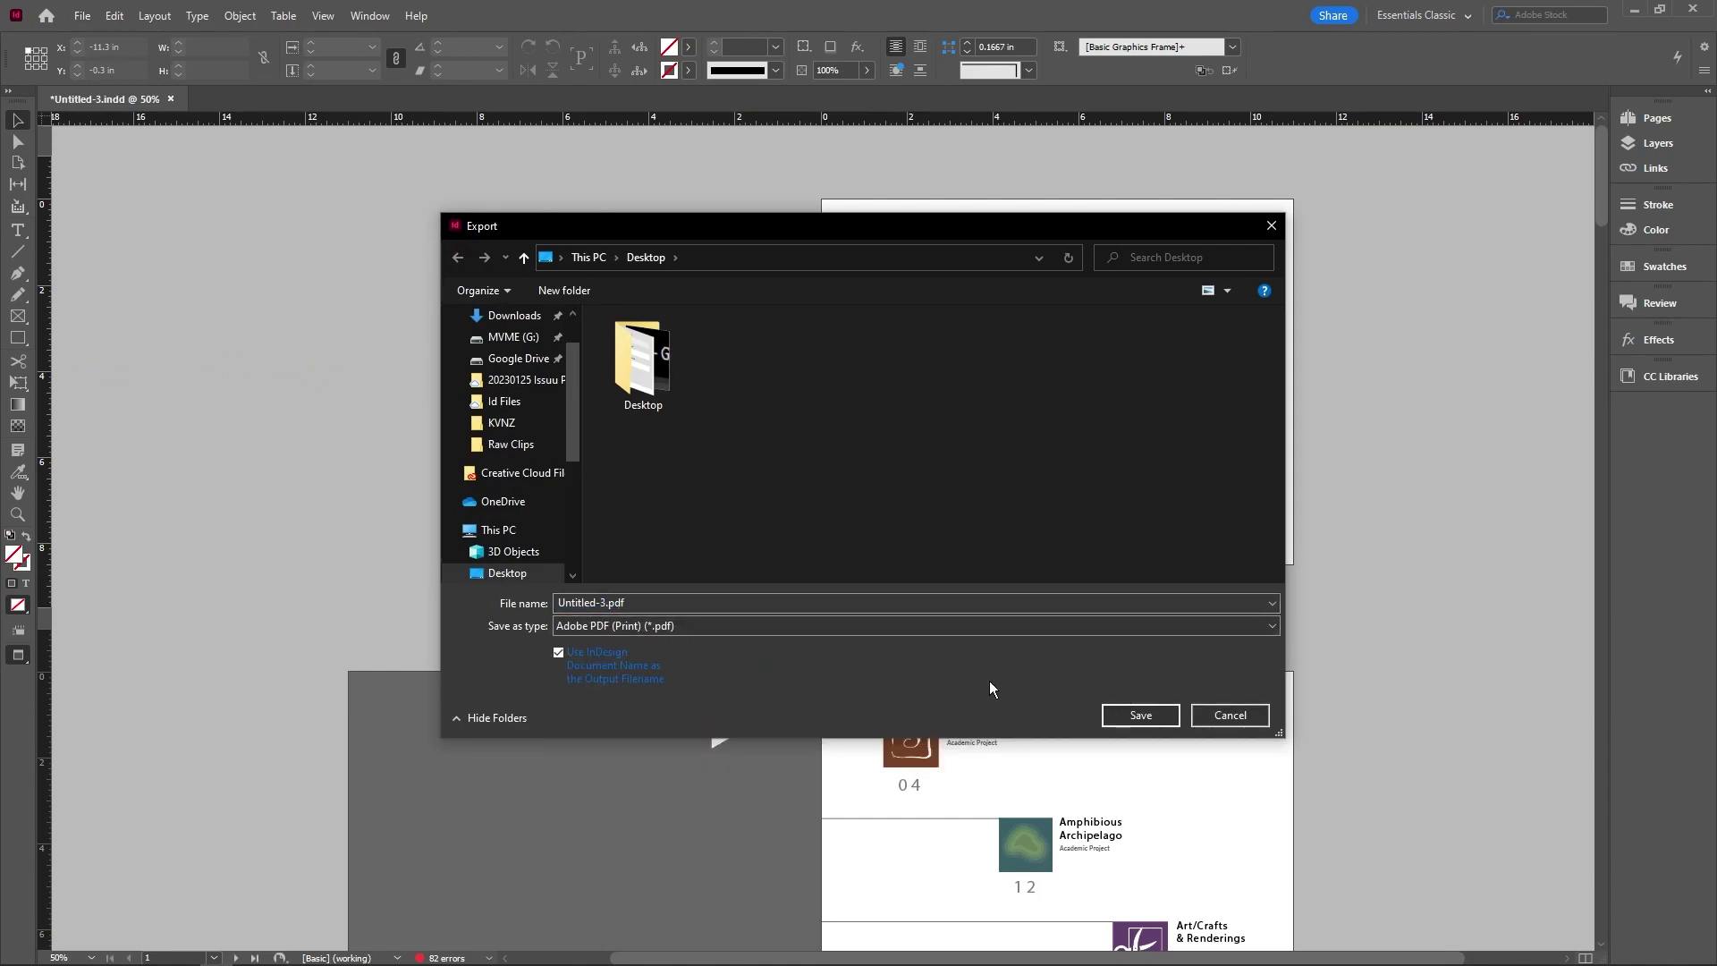
pyautogui.click(1141, 716)
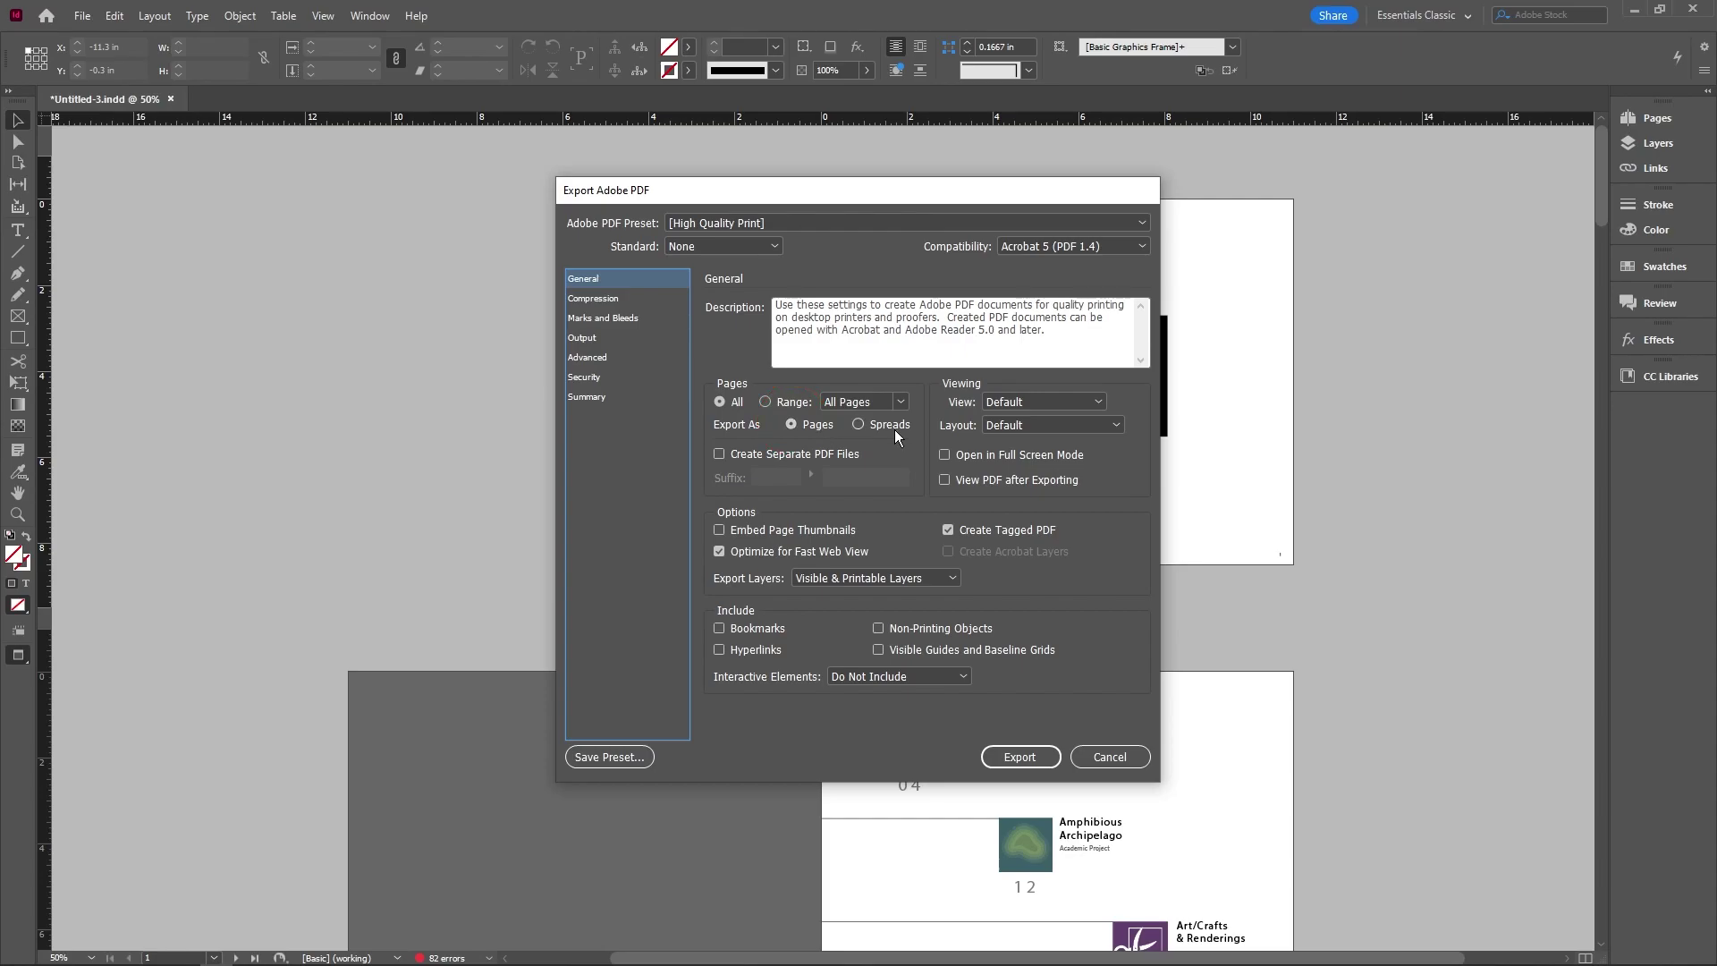
# Step: Run the PDF export with the High Quality Print settings, accepting the missing fonts and links warnings
pyautogui.click(1017, 764)
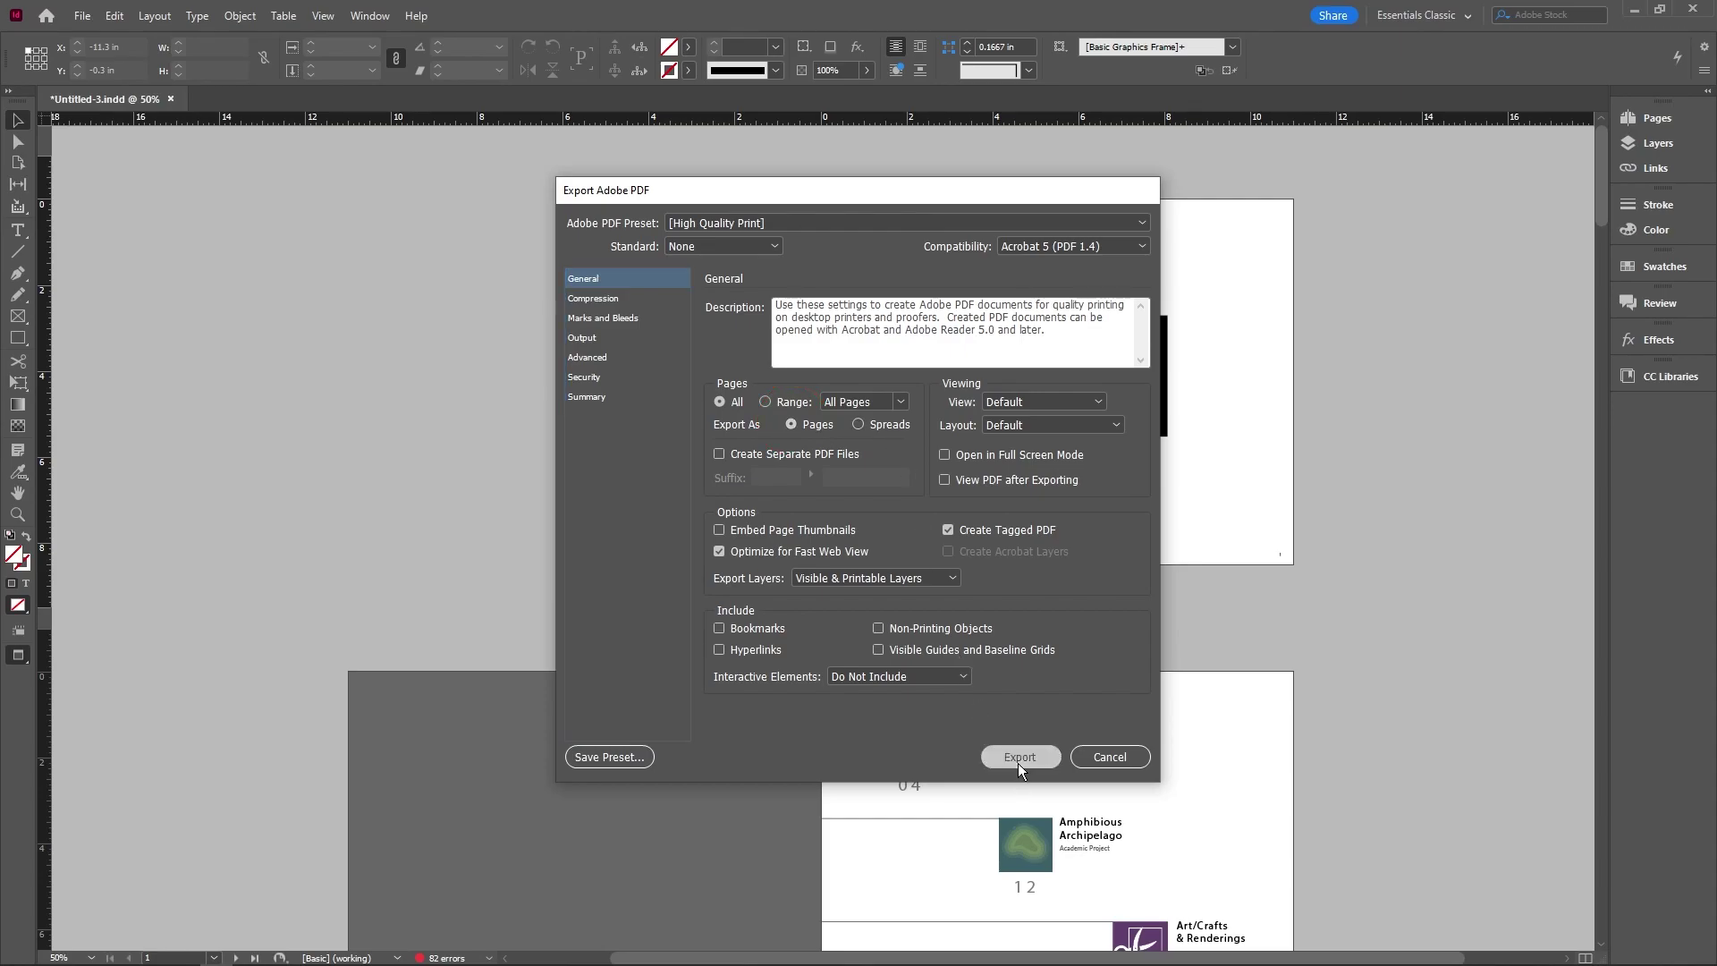
pyautogui.click(995, 411)
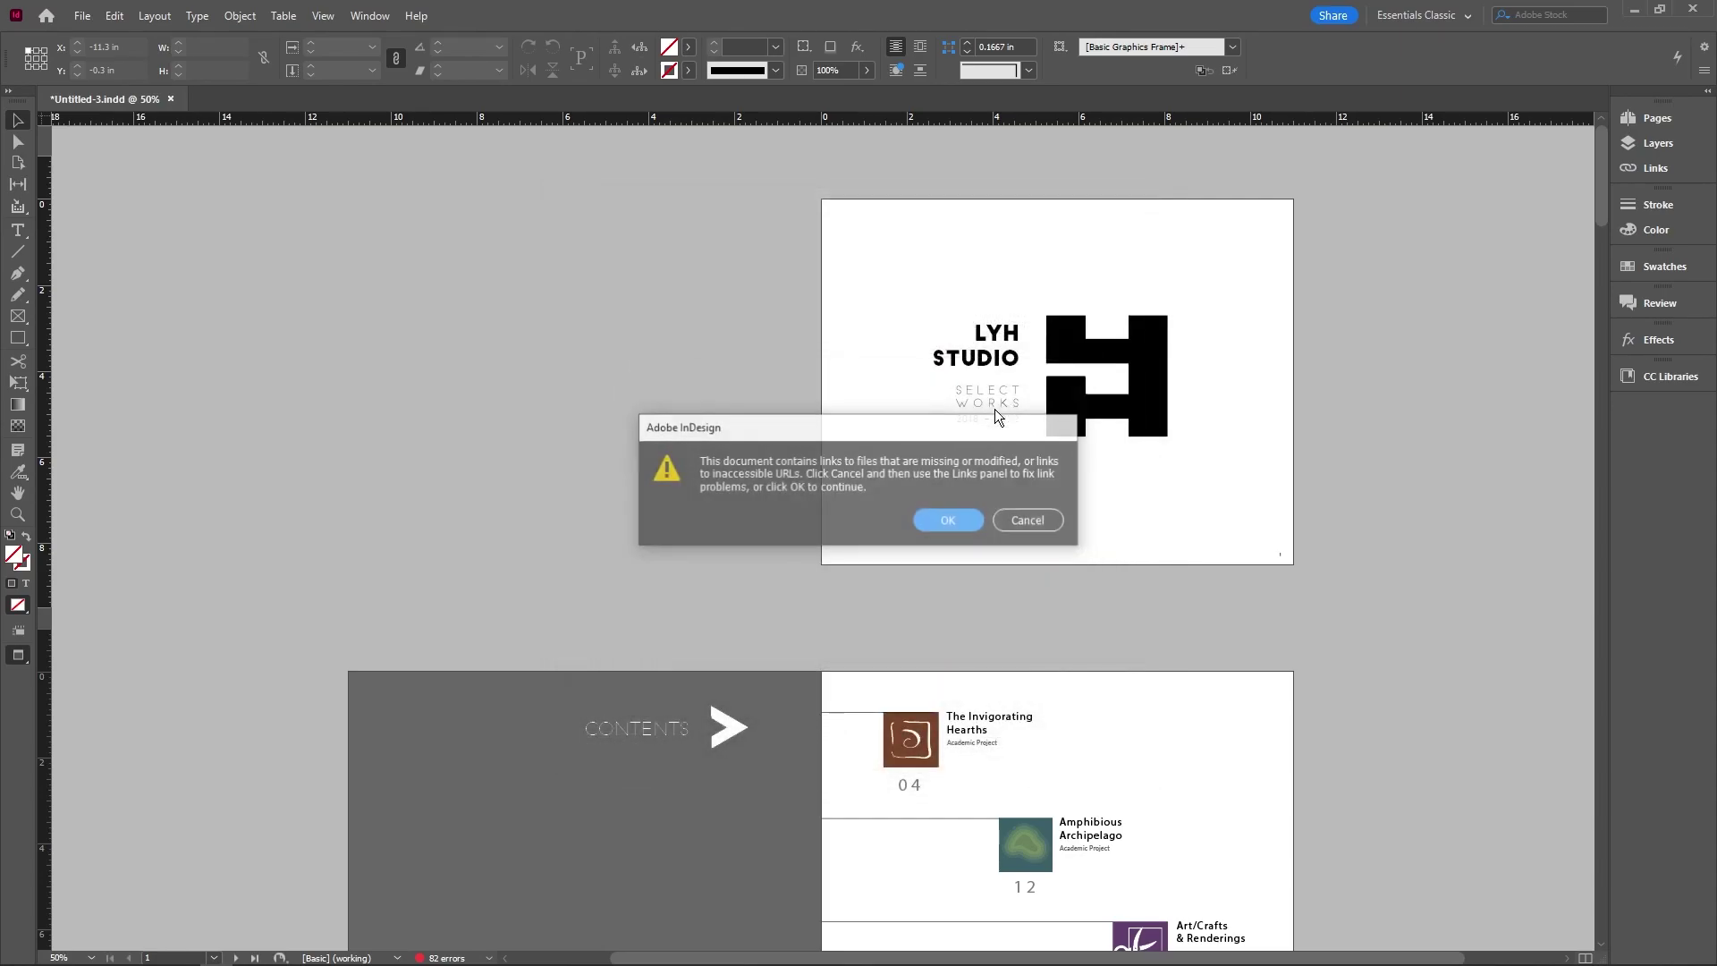
pyautogui.click(947, 520)
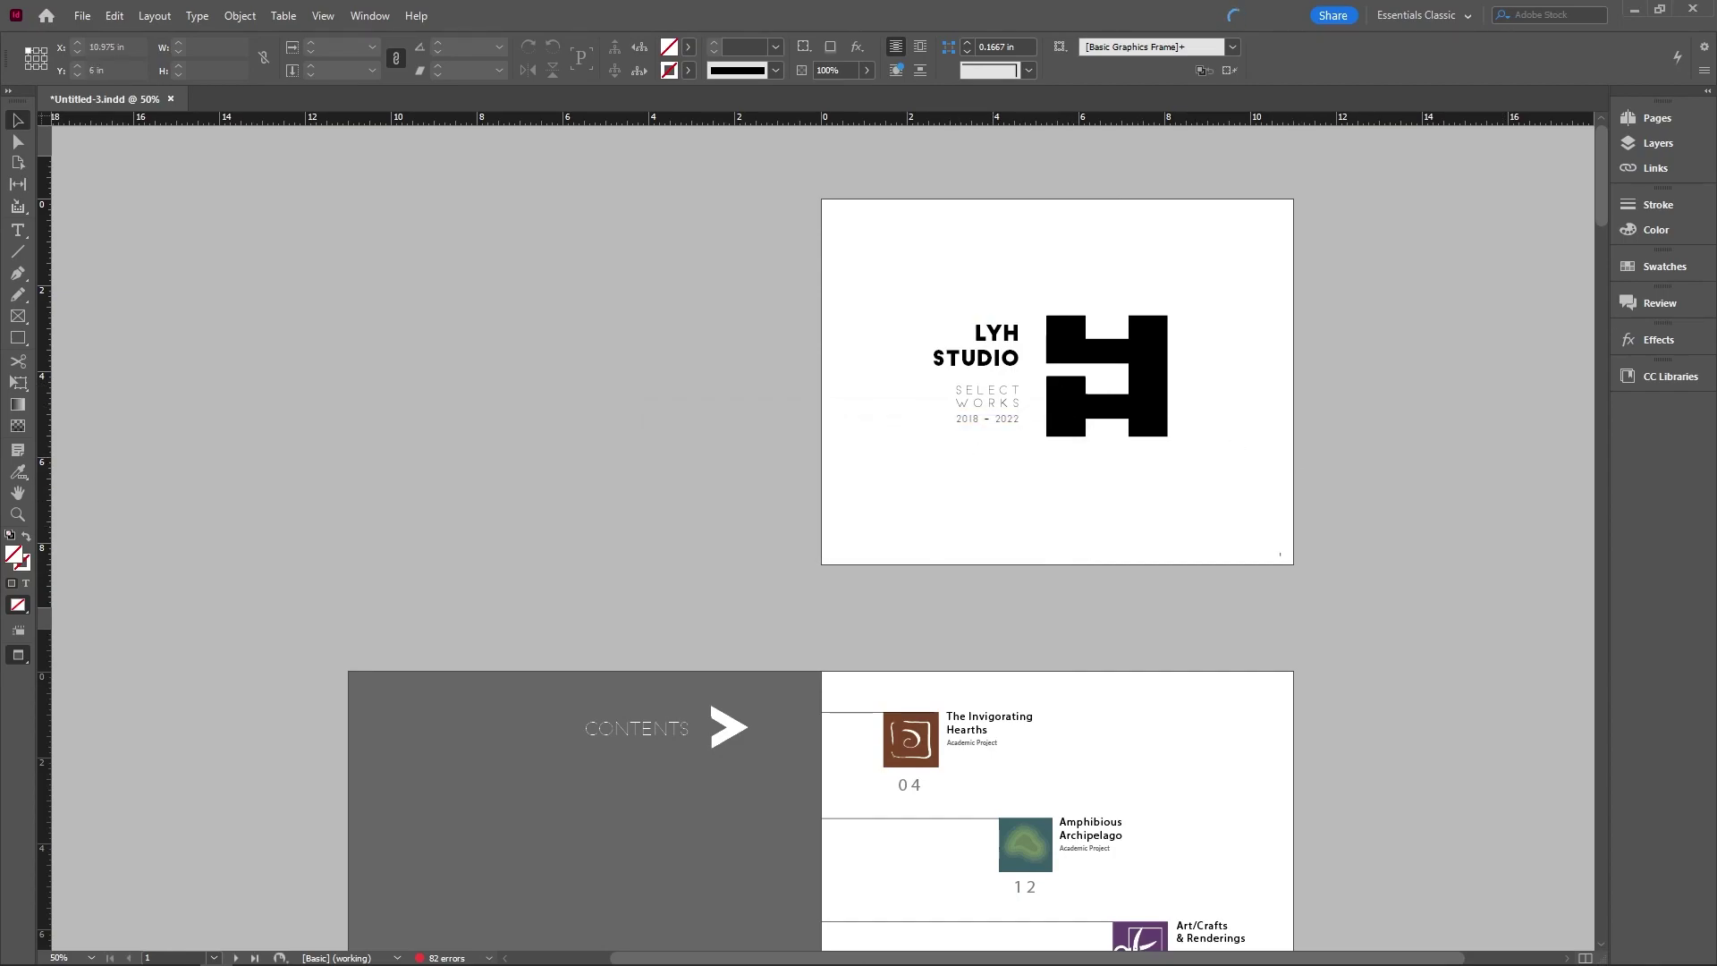
# Step: In the browser, drop Untitled-3.pdf onto Issuu's upload area to create a new draft
pyautogui.hotkey('alt', 'Tab')
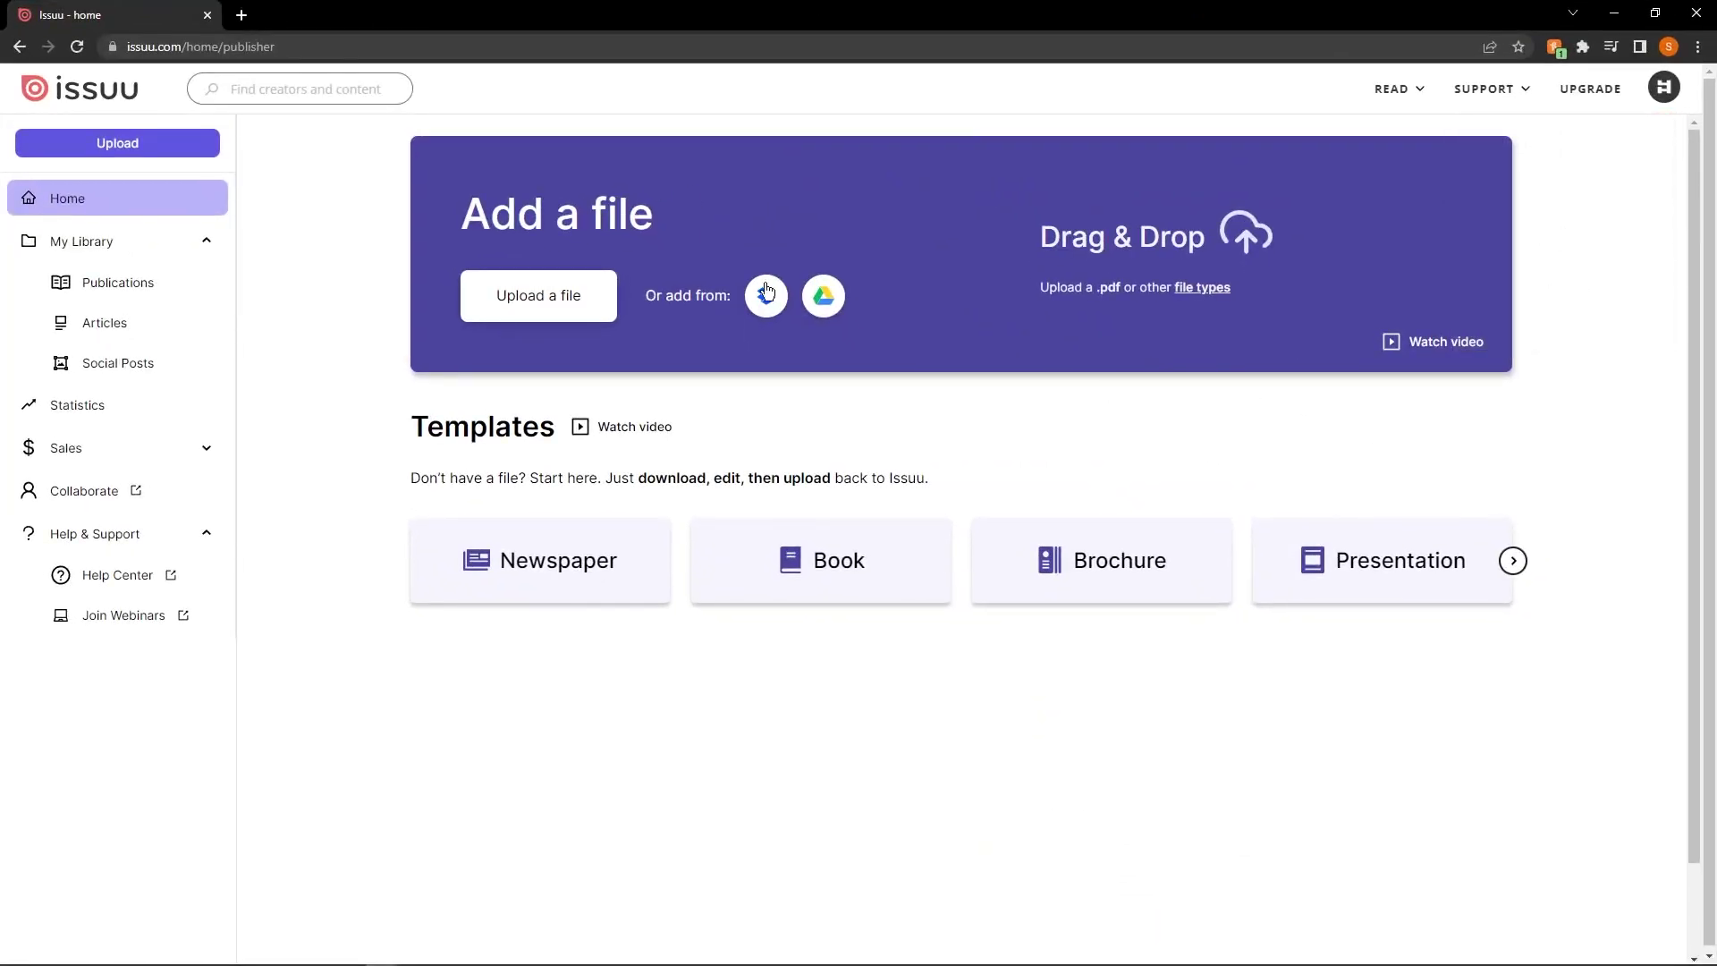
pyautogui.click(555, 303)
pyautogui.moveTo(1213, 250); pyautogui.dragTo(1084, 249)
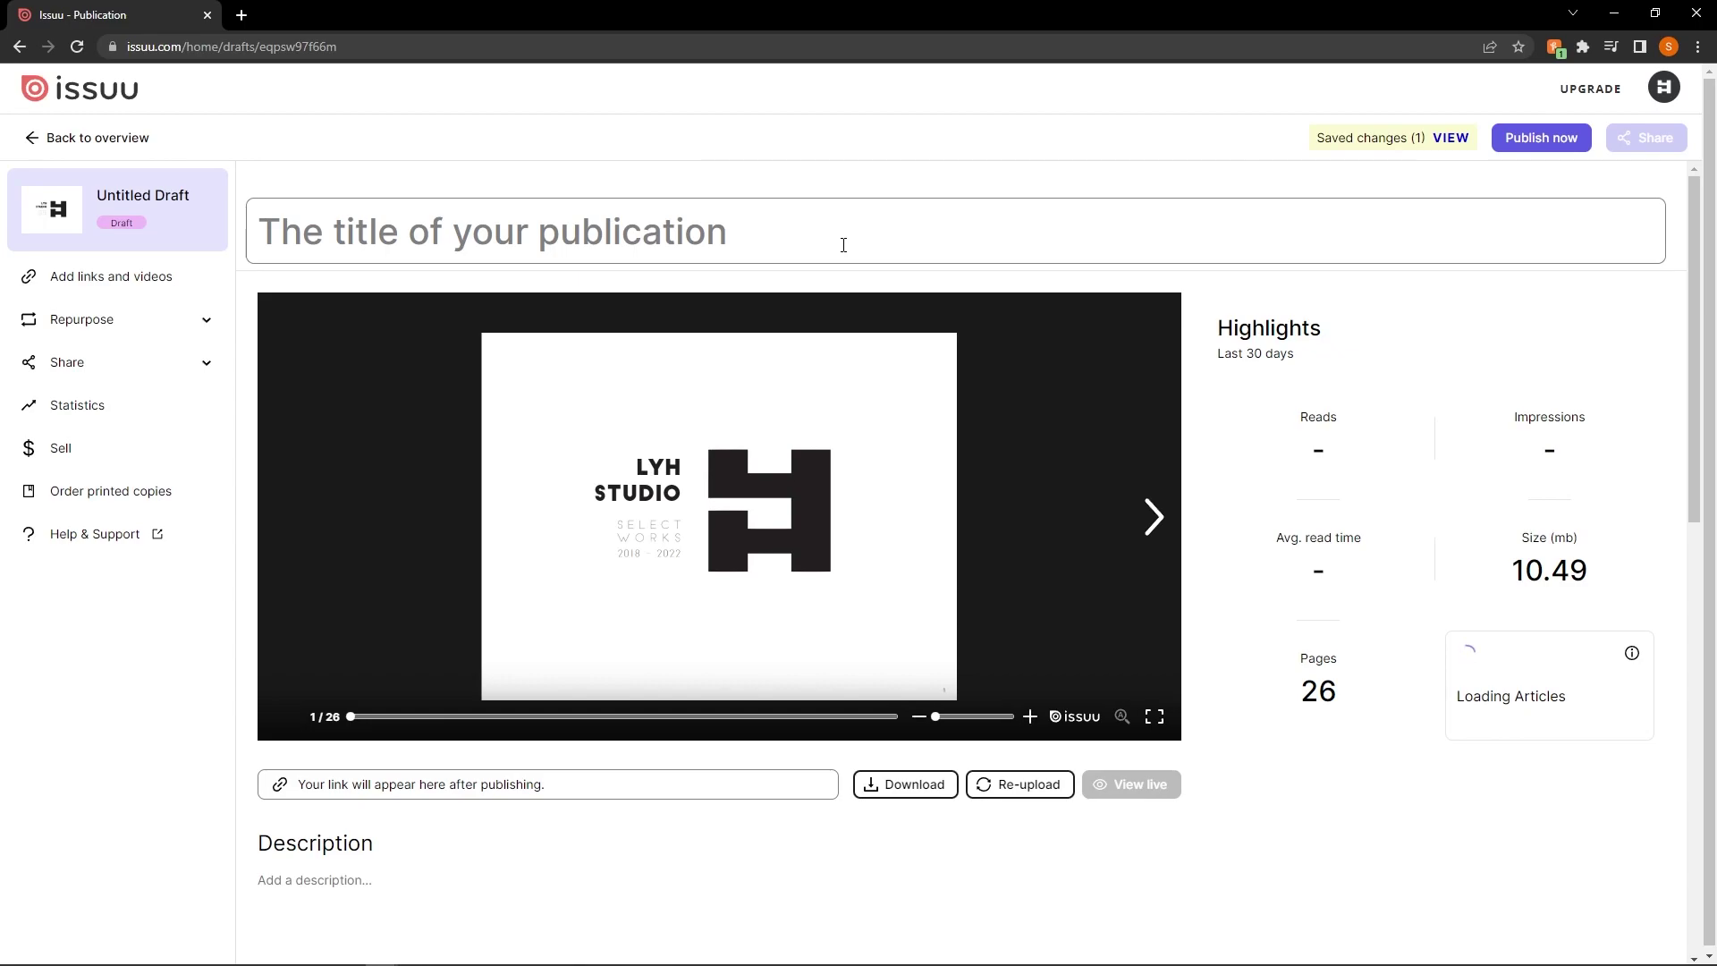
# Step: Replace the draft's placeholder title with 'LYH STUDIO' and save the change
pyautogui.click(1150, 528)
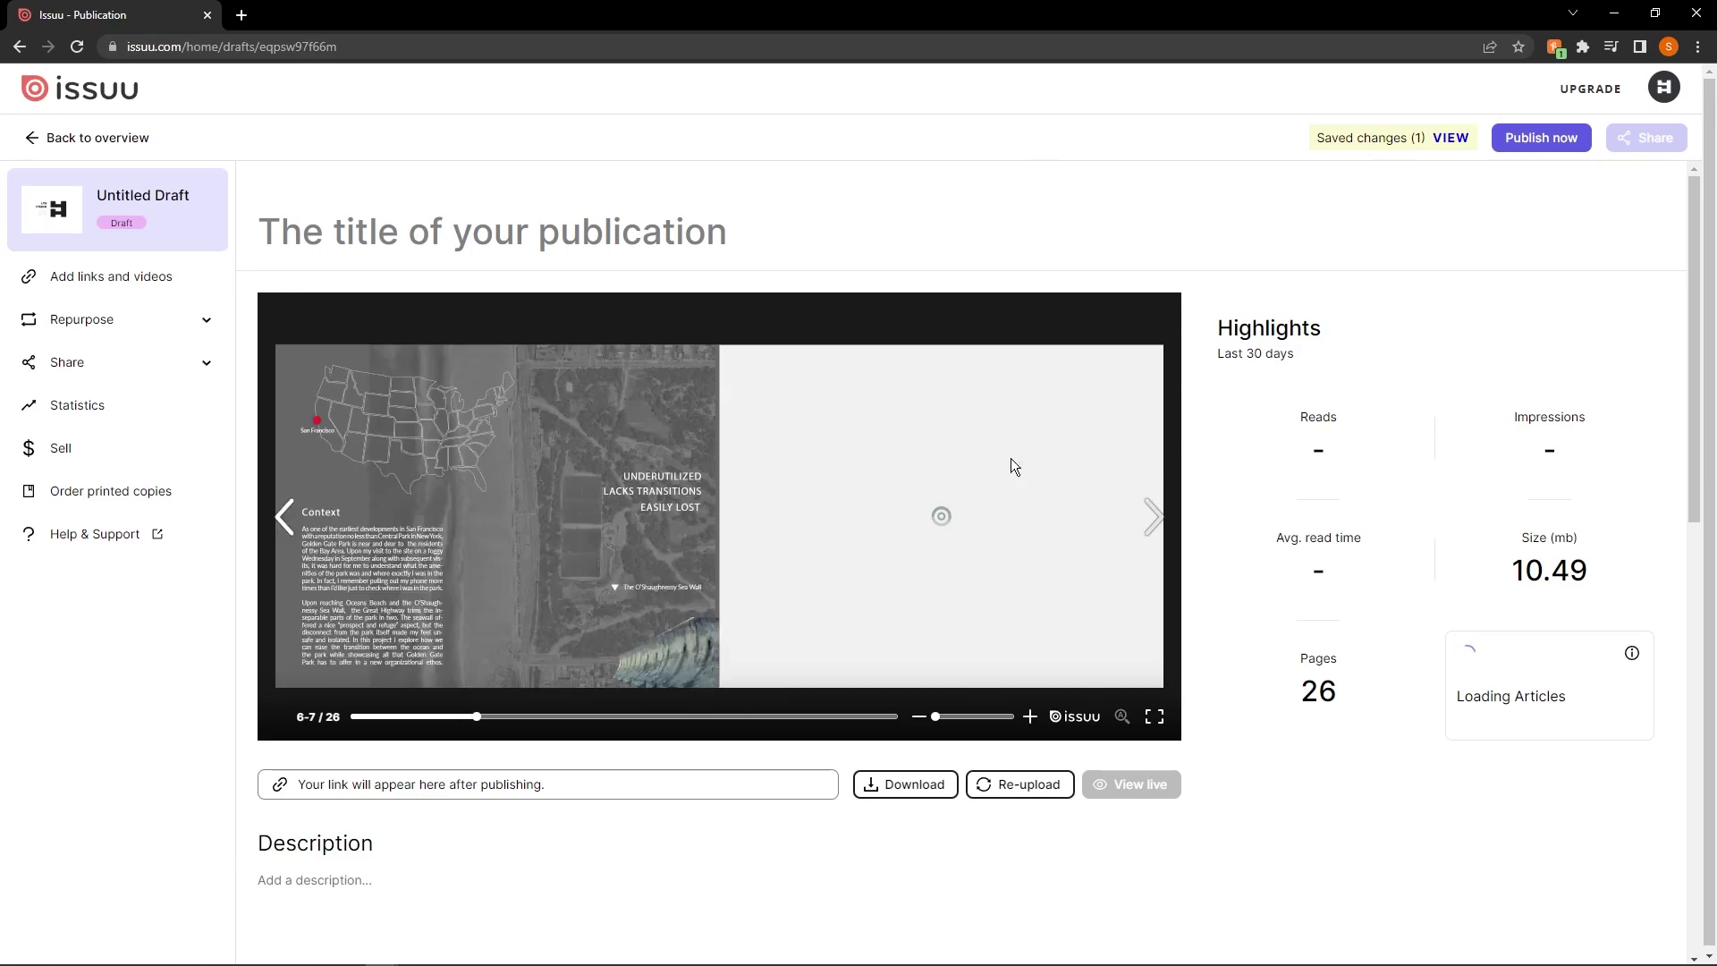
pyautogui.click(641, 237)
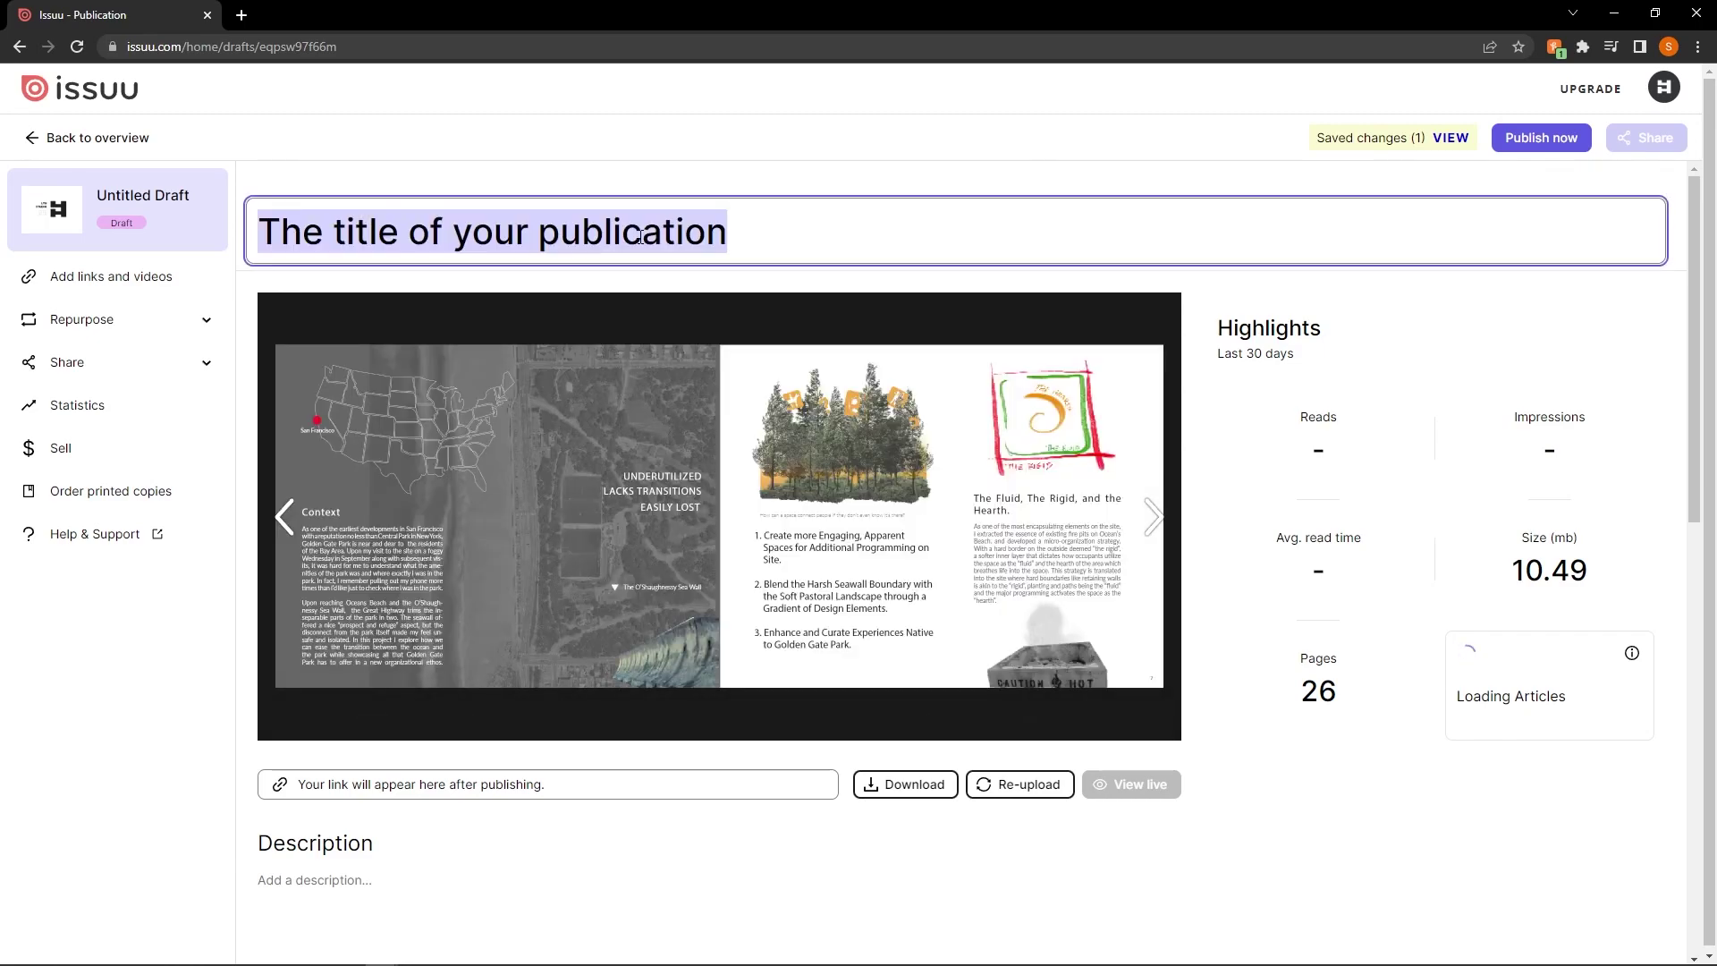
pyautogui.press('capslock')
pyautogui.write('LY')
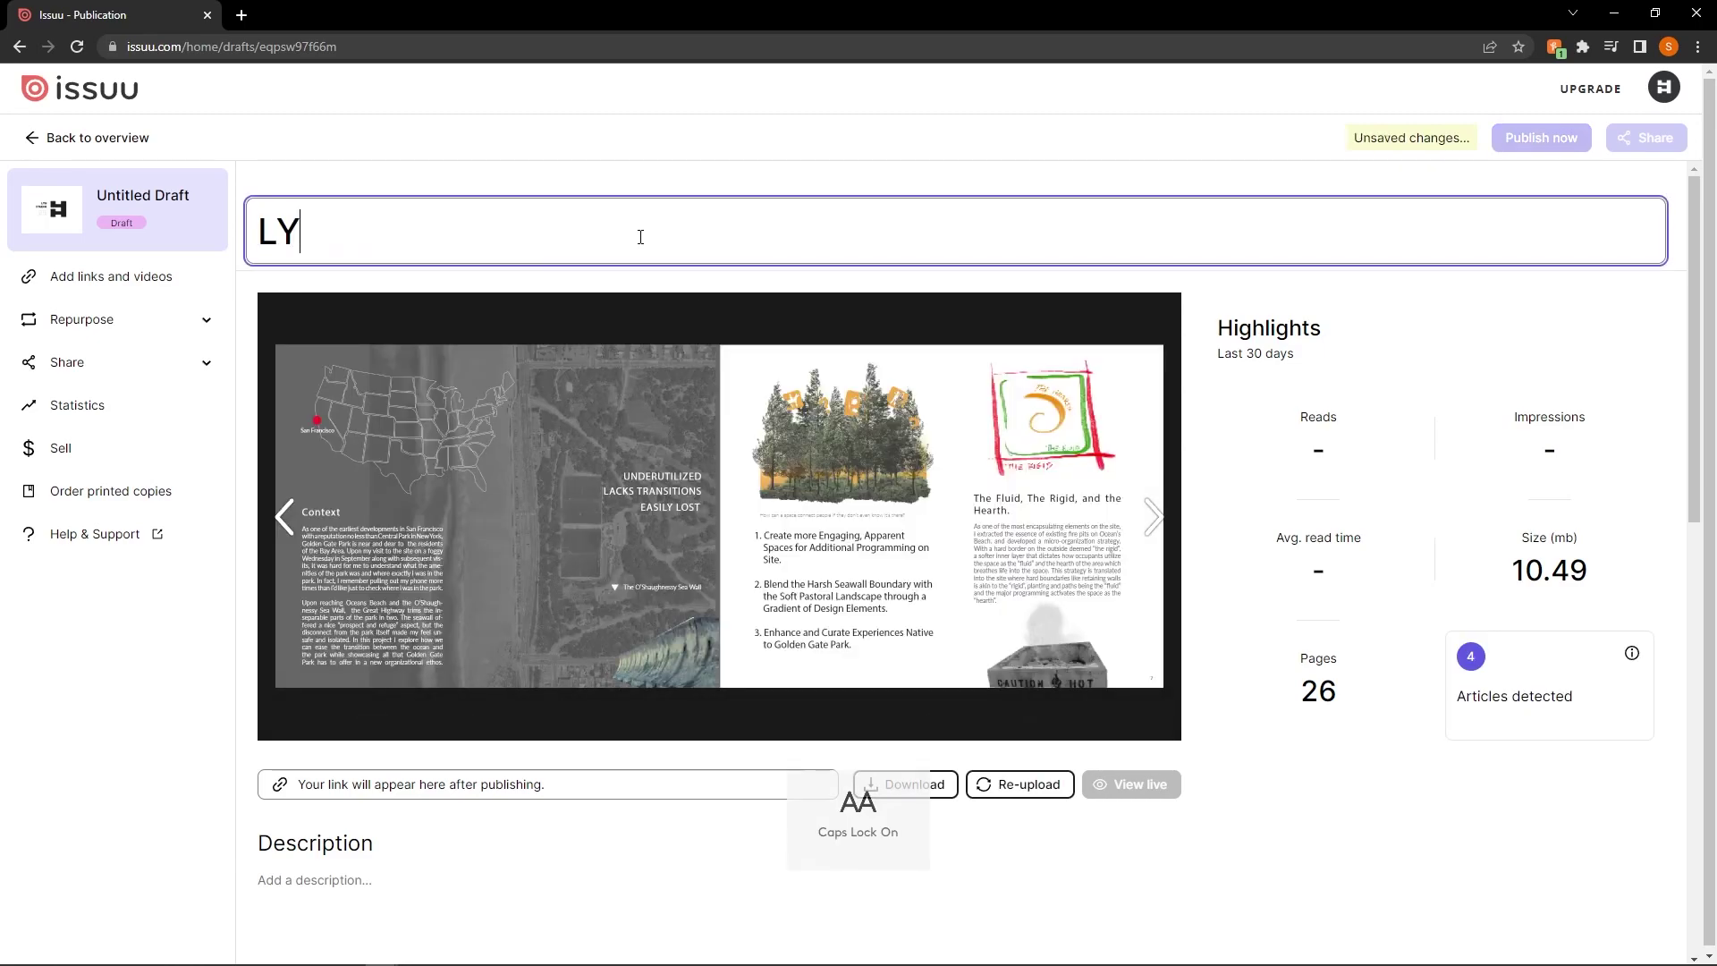
pyautogui.write('H STUDIO')
pyautogui.press('capslock')
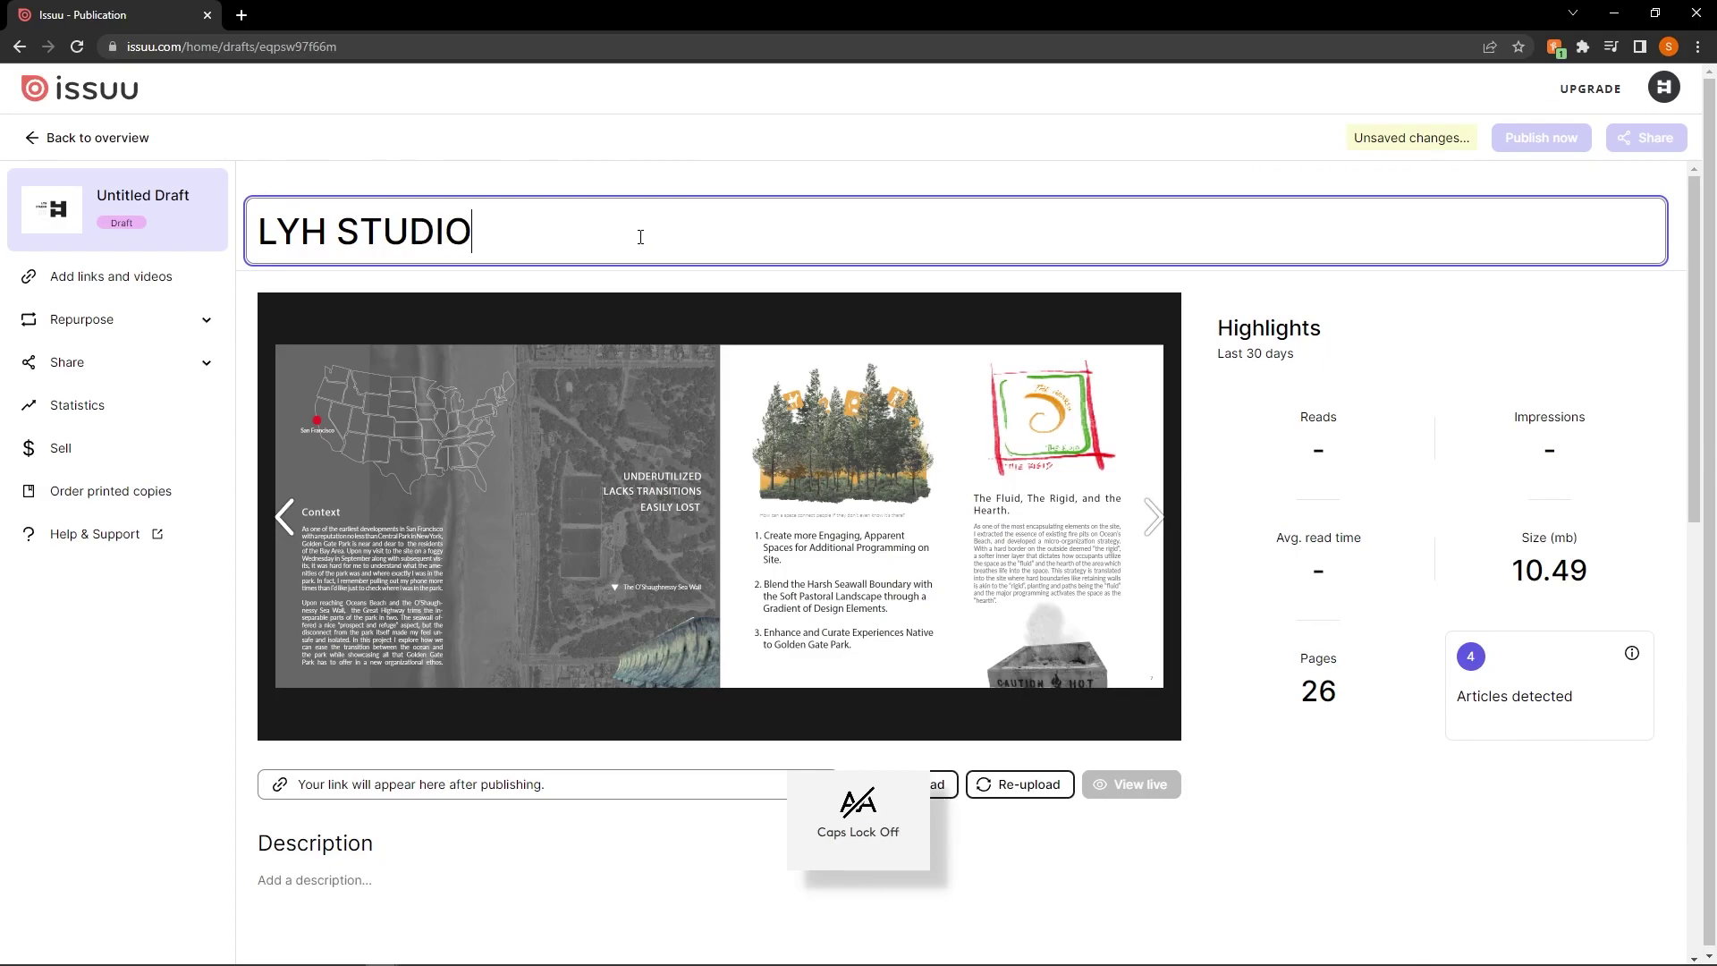
pyautogui.click(1242, 416)
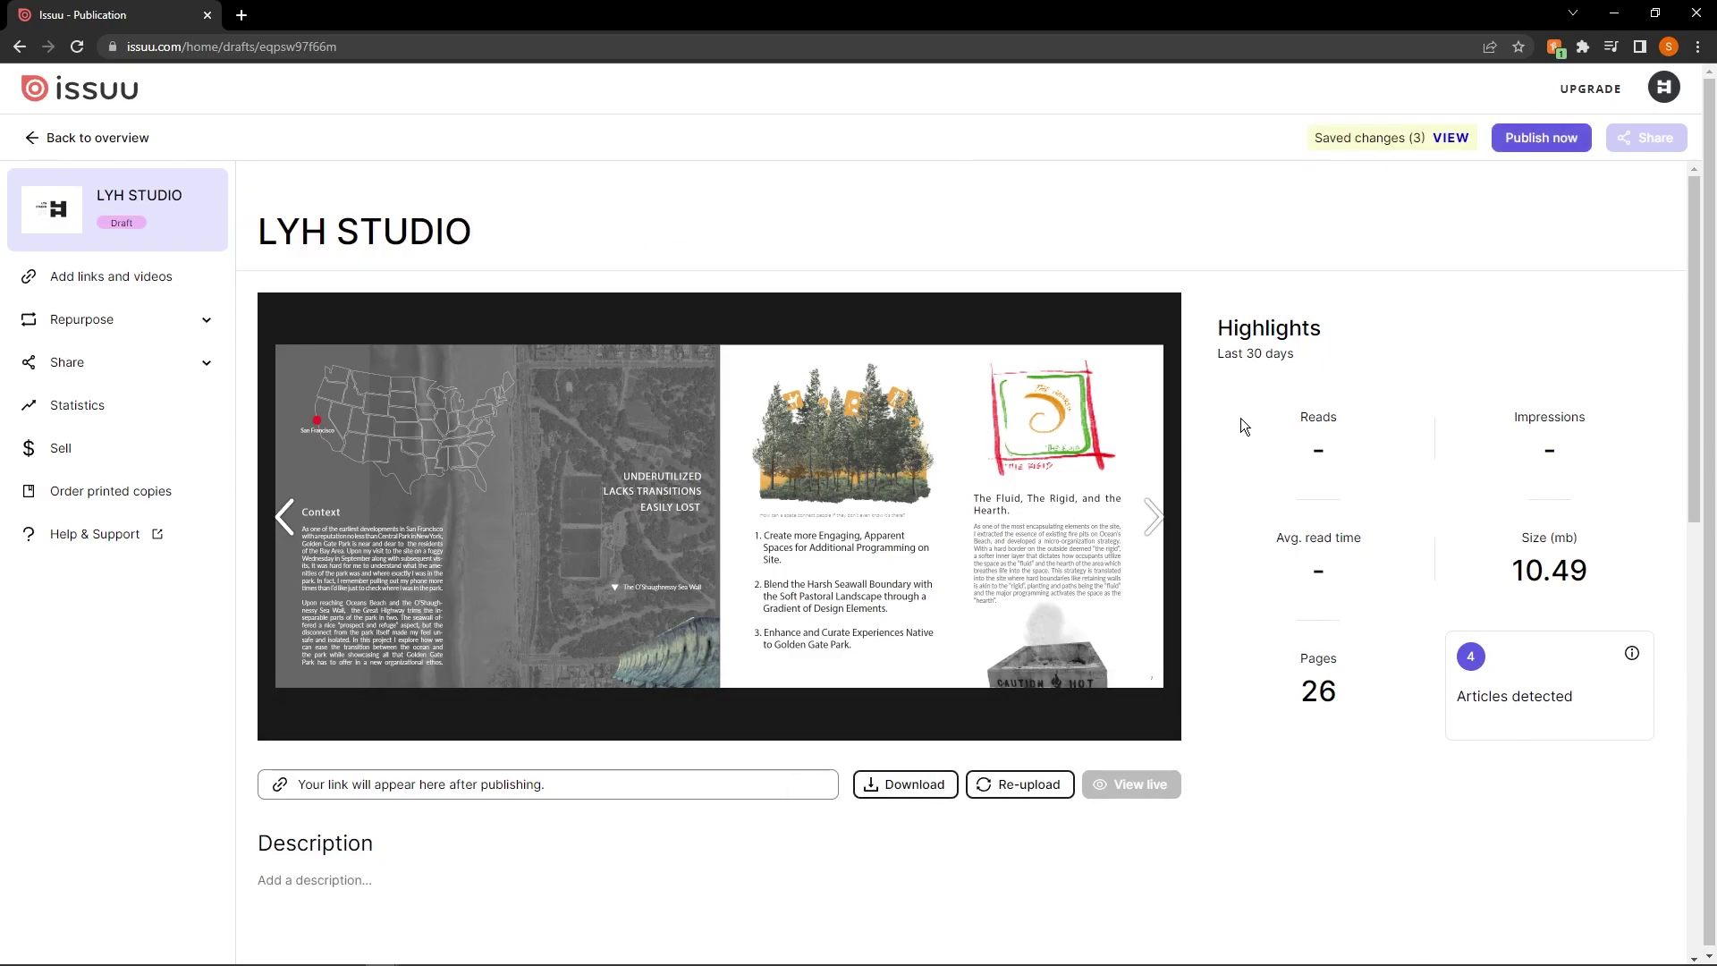
pyautogui.scroll(-5, 1240, 430)
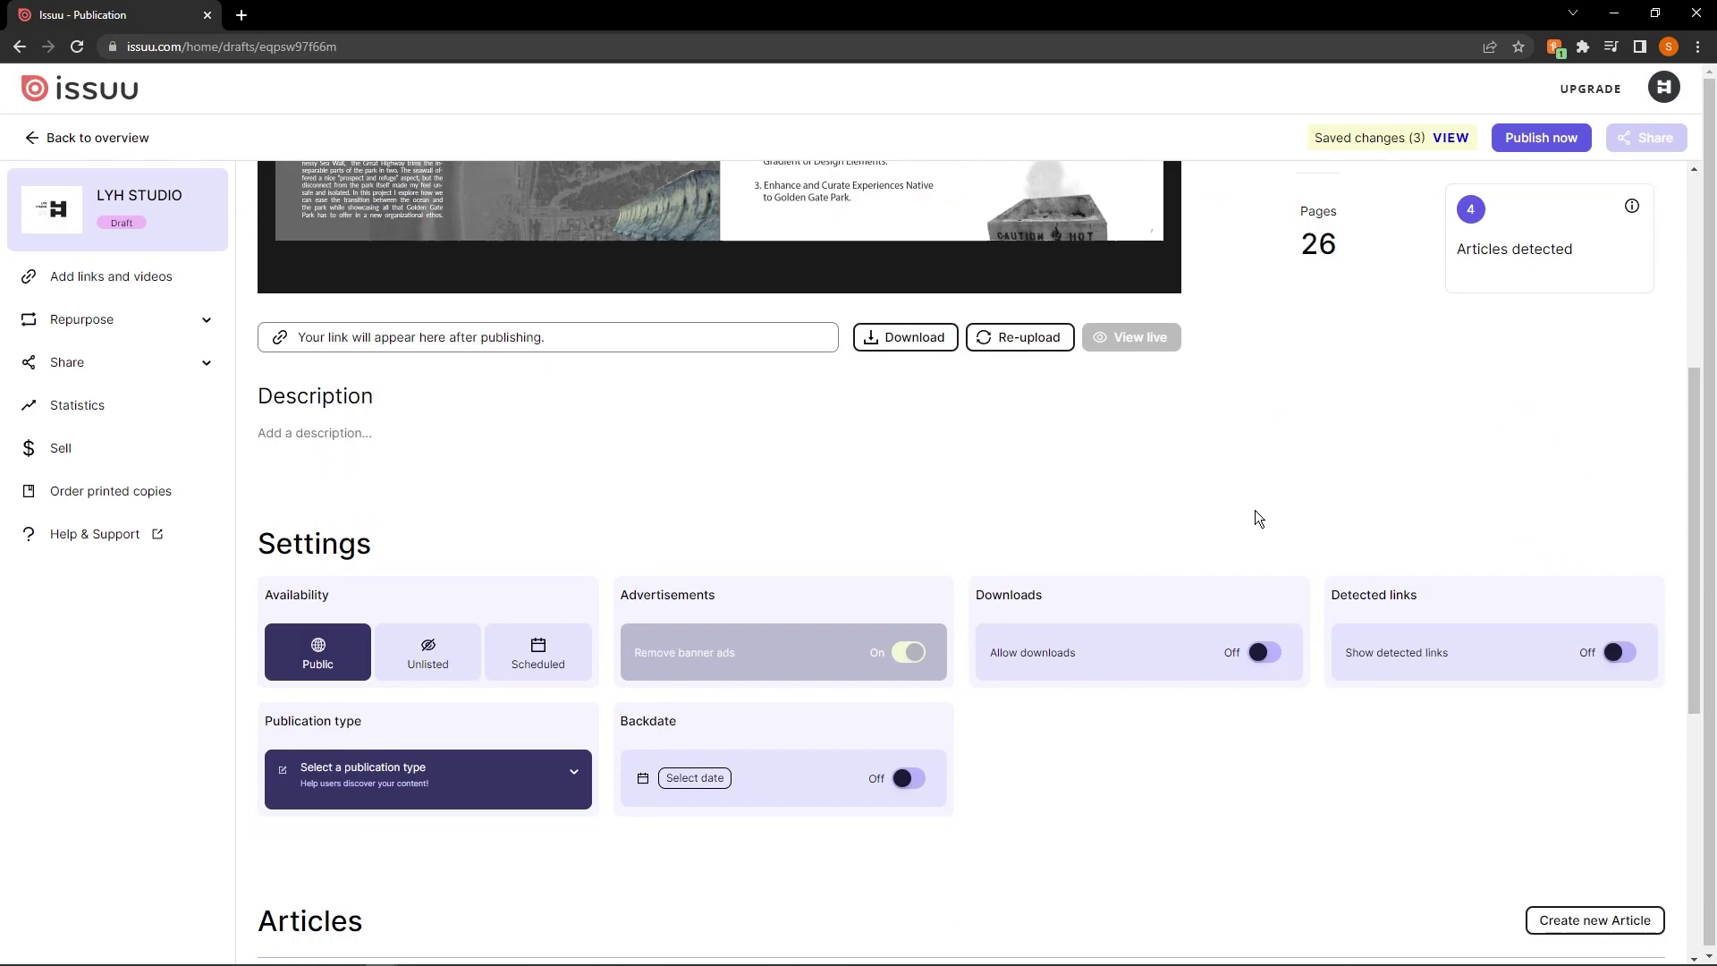
pyautogui.scroll(5, 1254, 510)
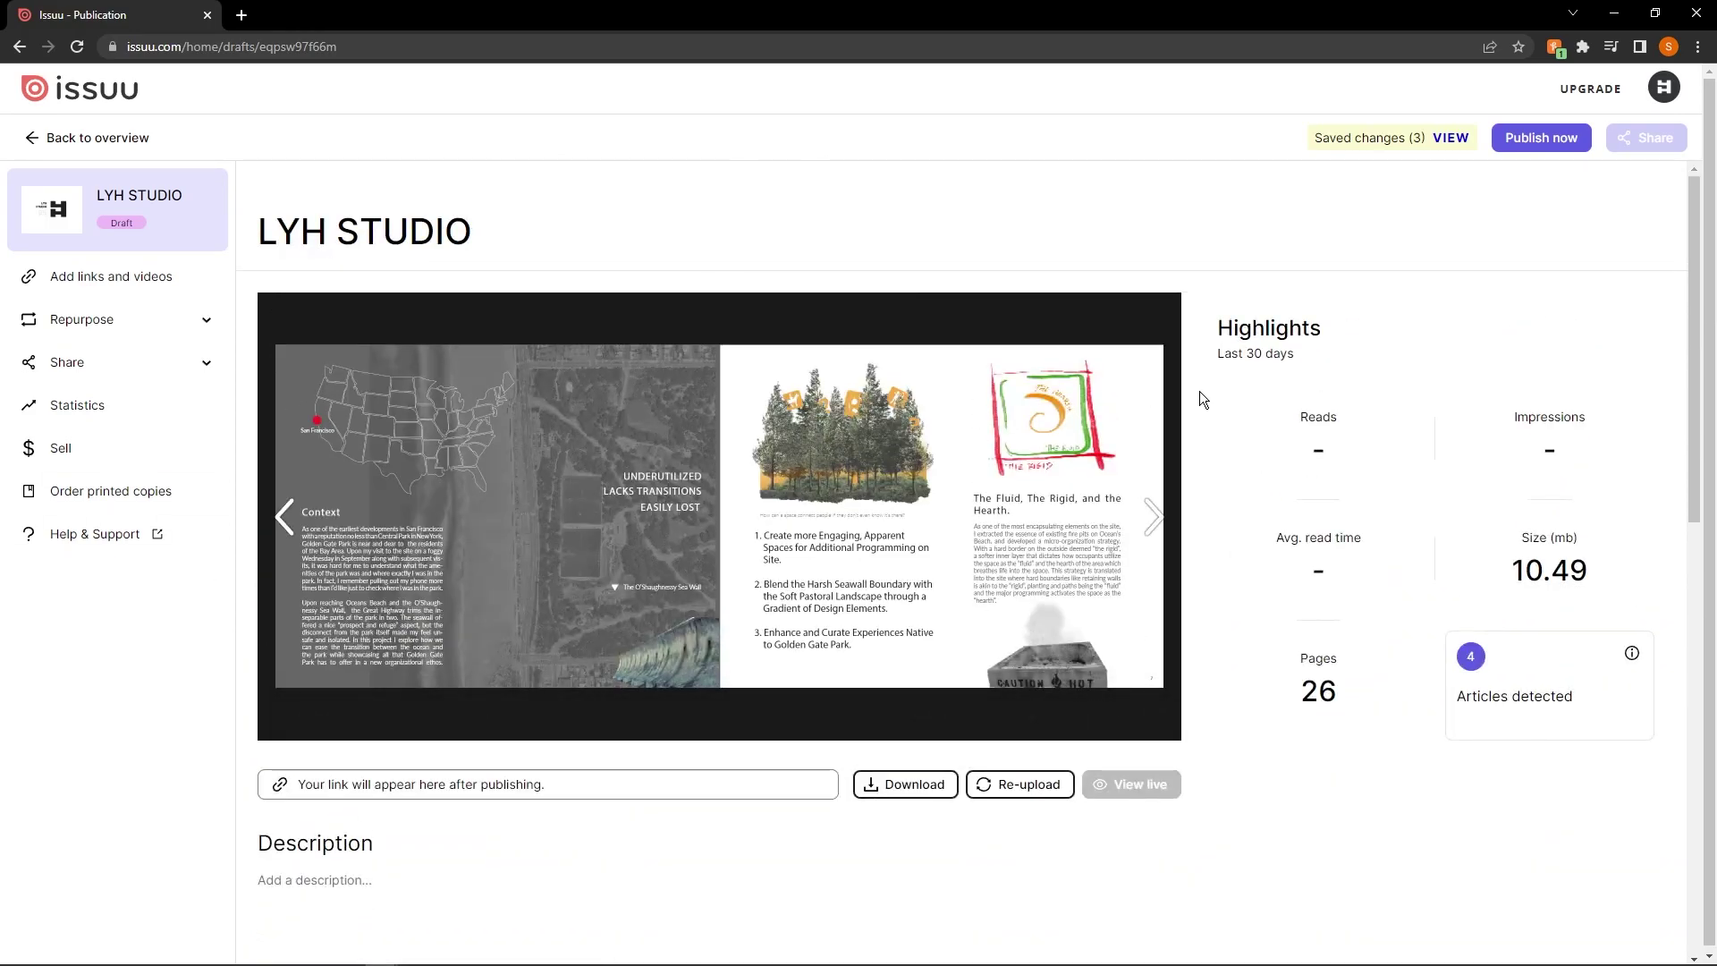
pyautogui.scroll(-3, 1202, 392)
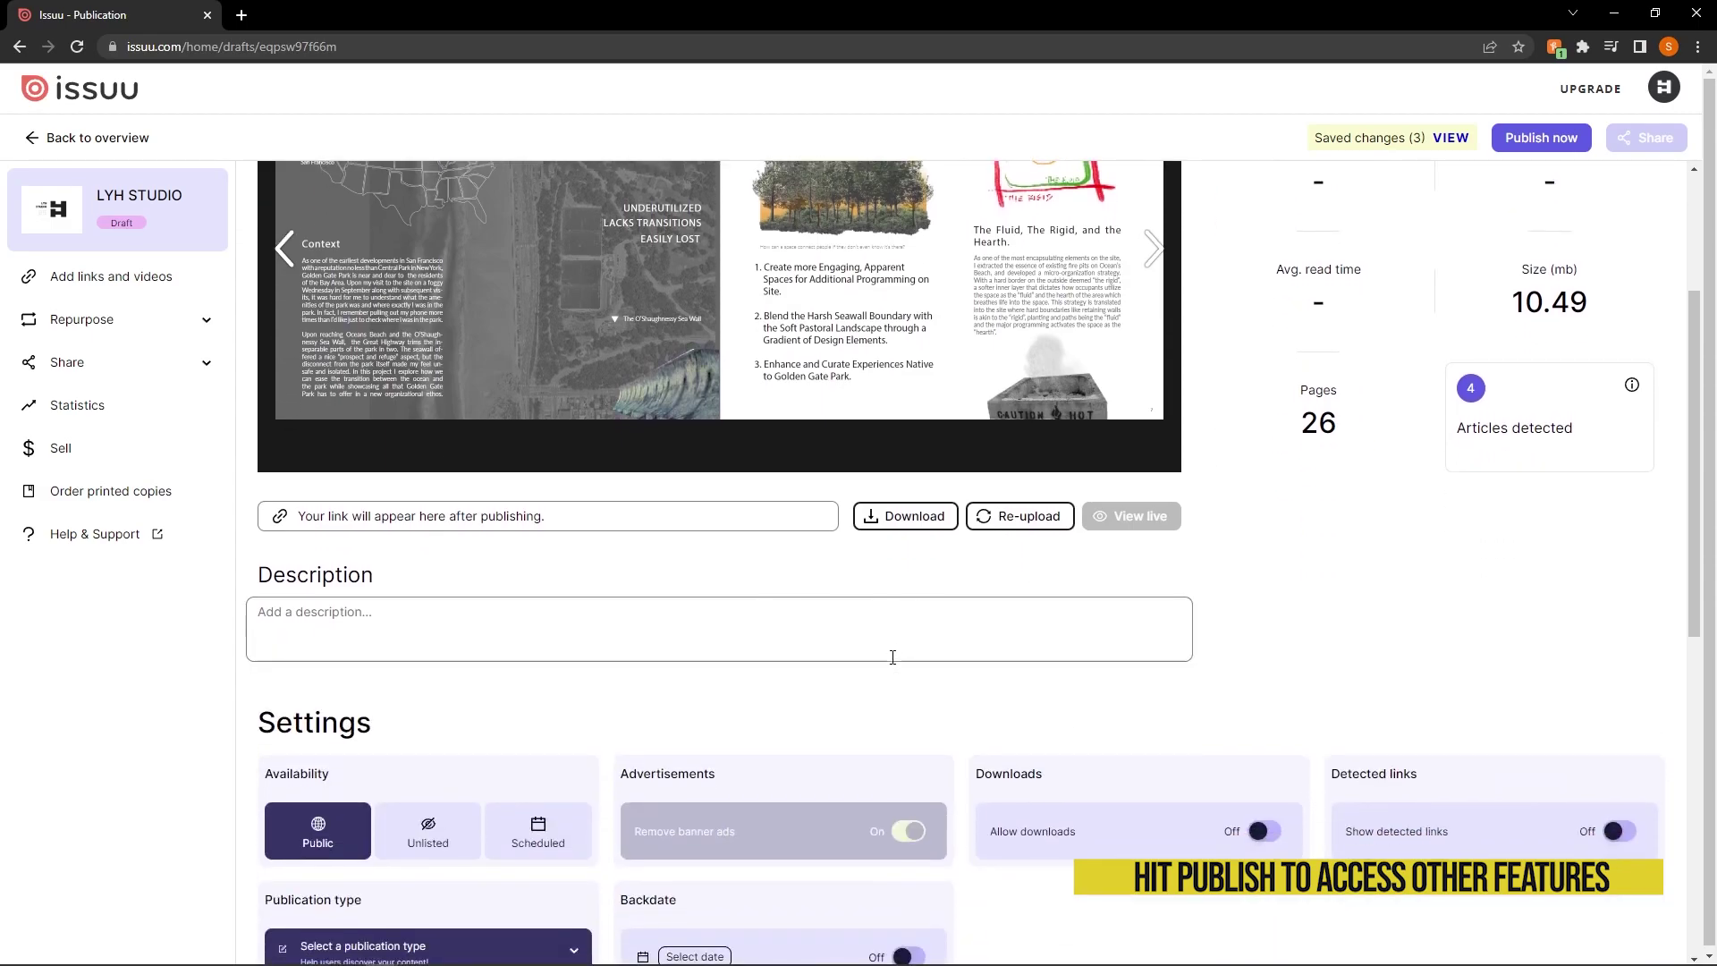
pyautogui.scroll(3, 893, 656)
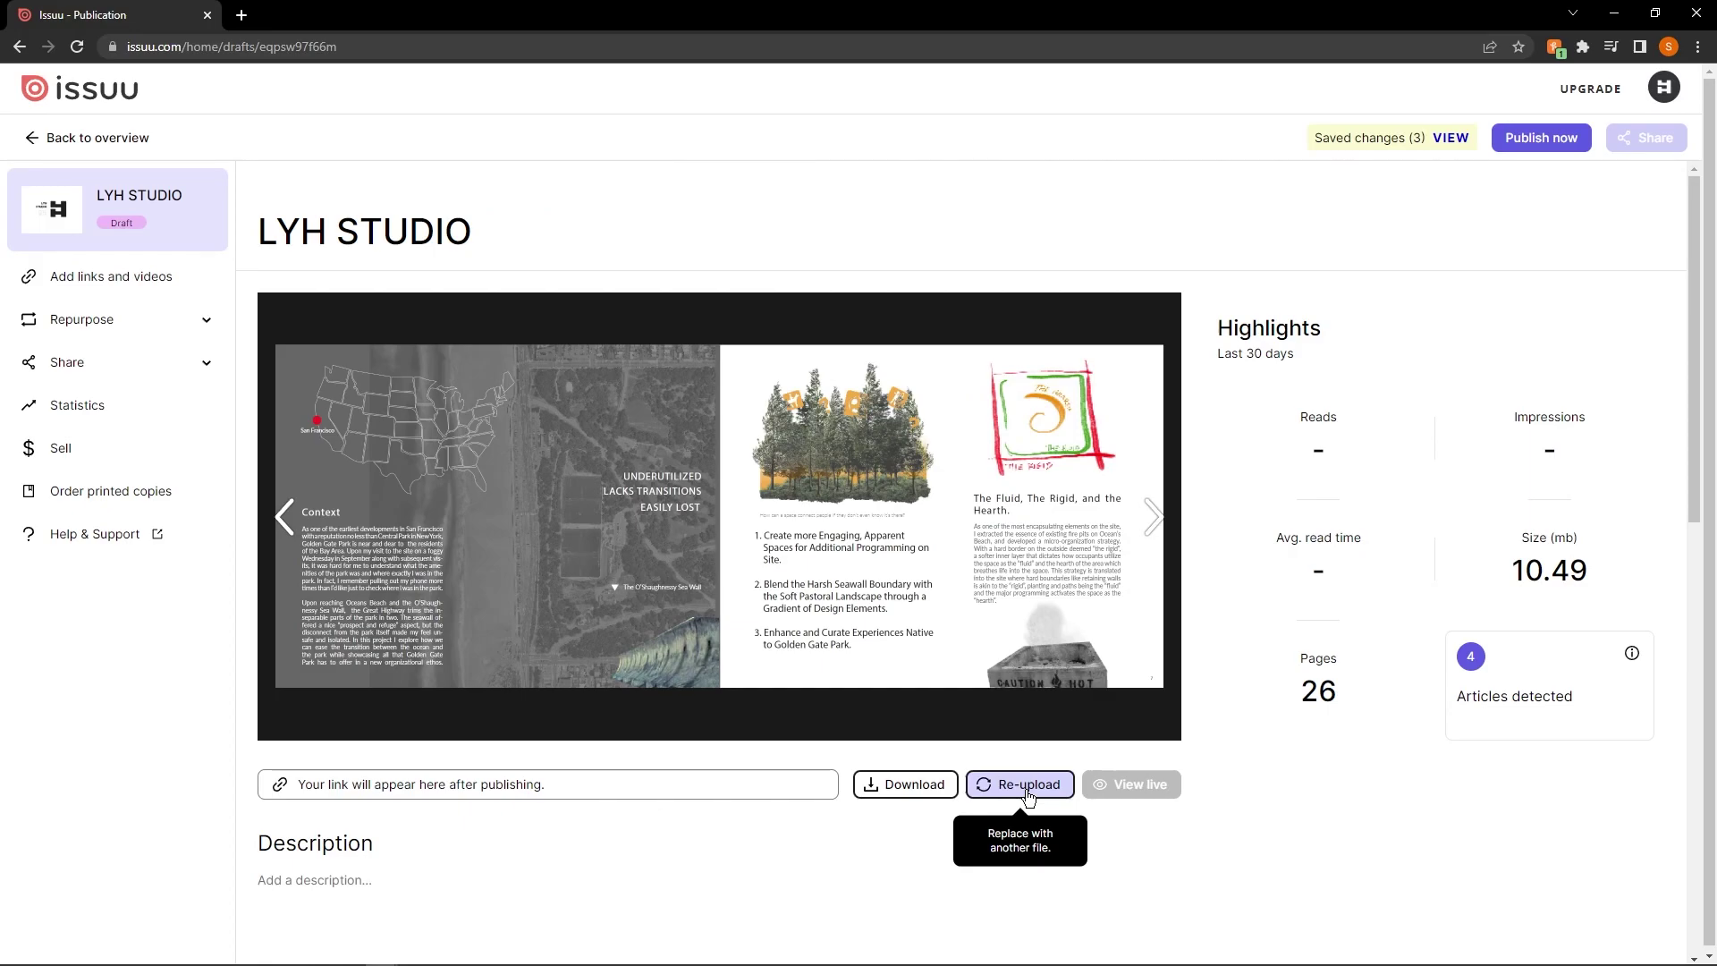
# Step: Publish the LYH STUDIO draft after confirming content rights, then select its shareable link
pyautogui.click(1514, 144)
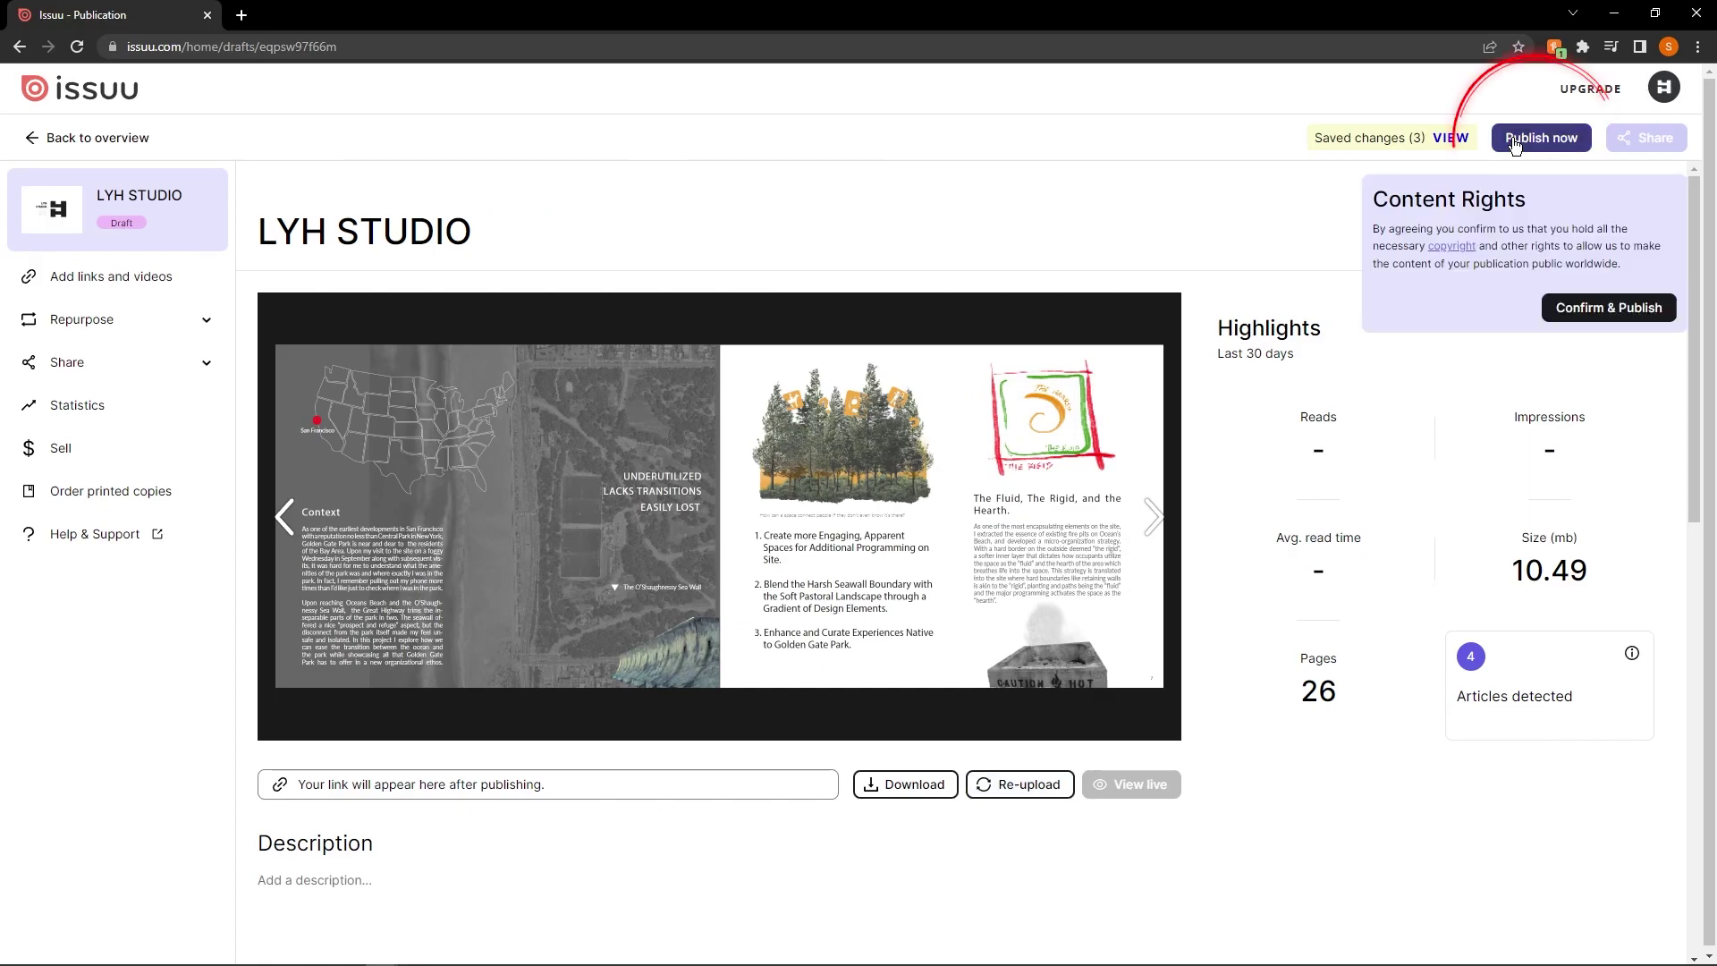
pyautogui.click(1582, 315)
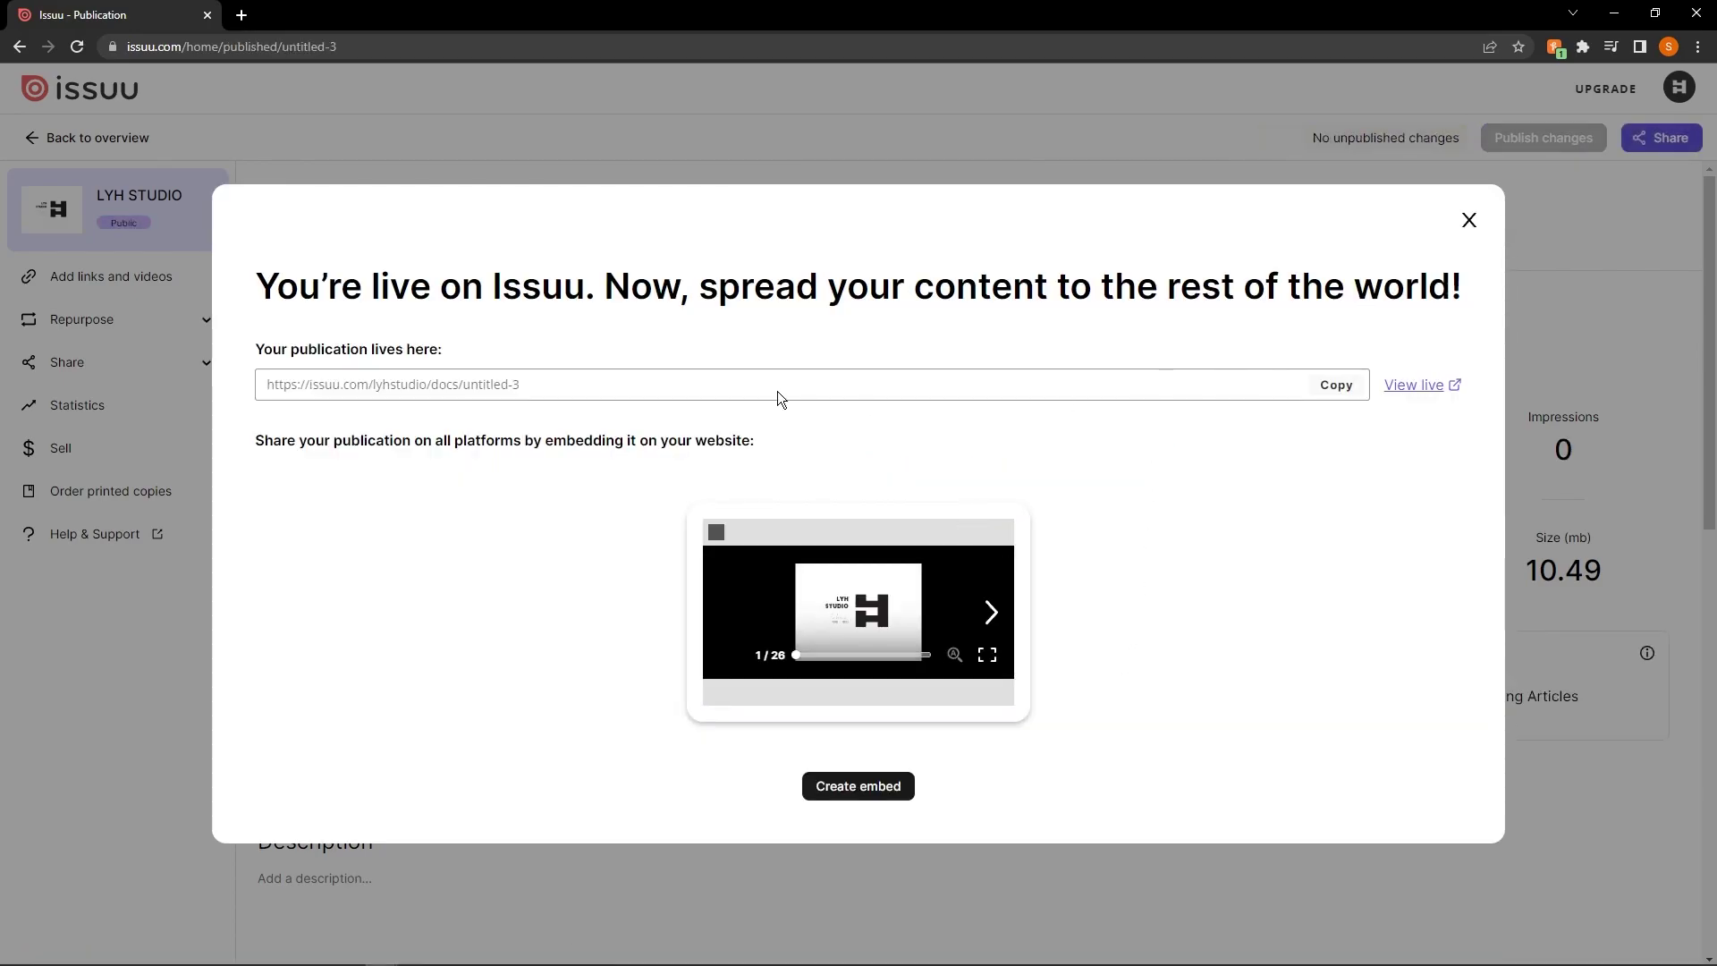
pyautogui.moveTo(319, 355); pyautogui.dragTo(447, 343)
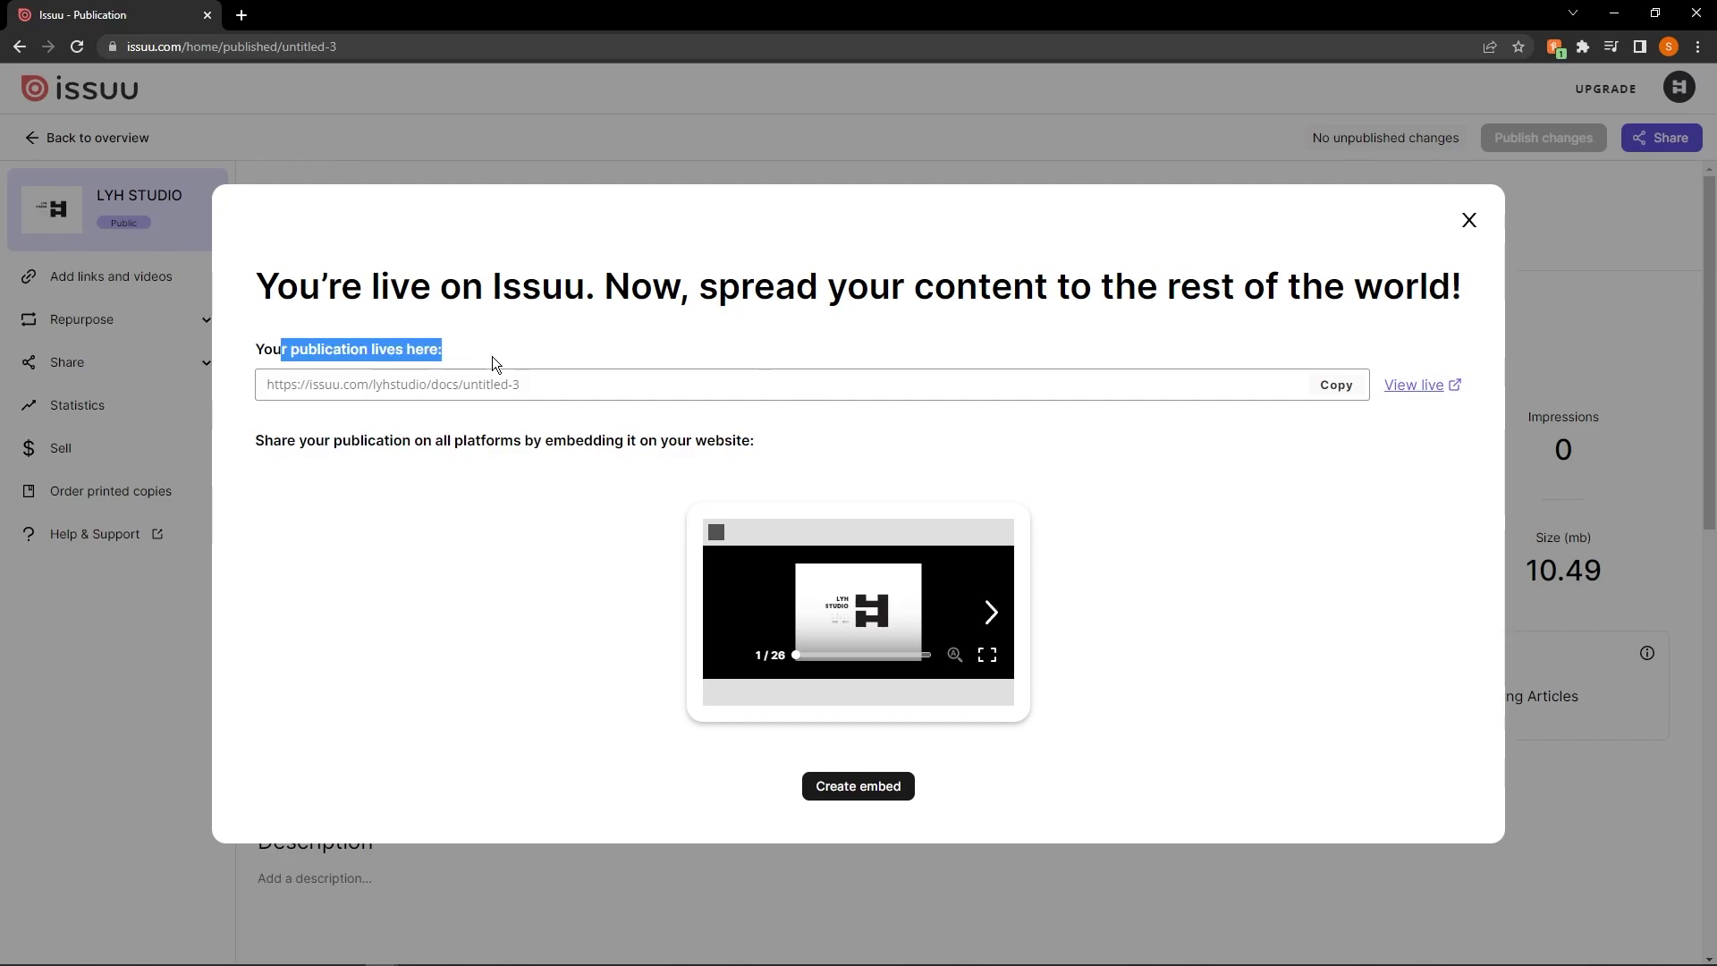
pyautogui.click(476, 381)
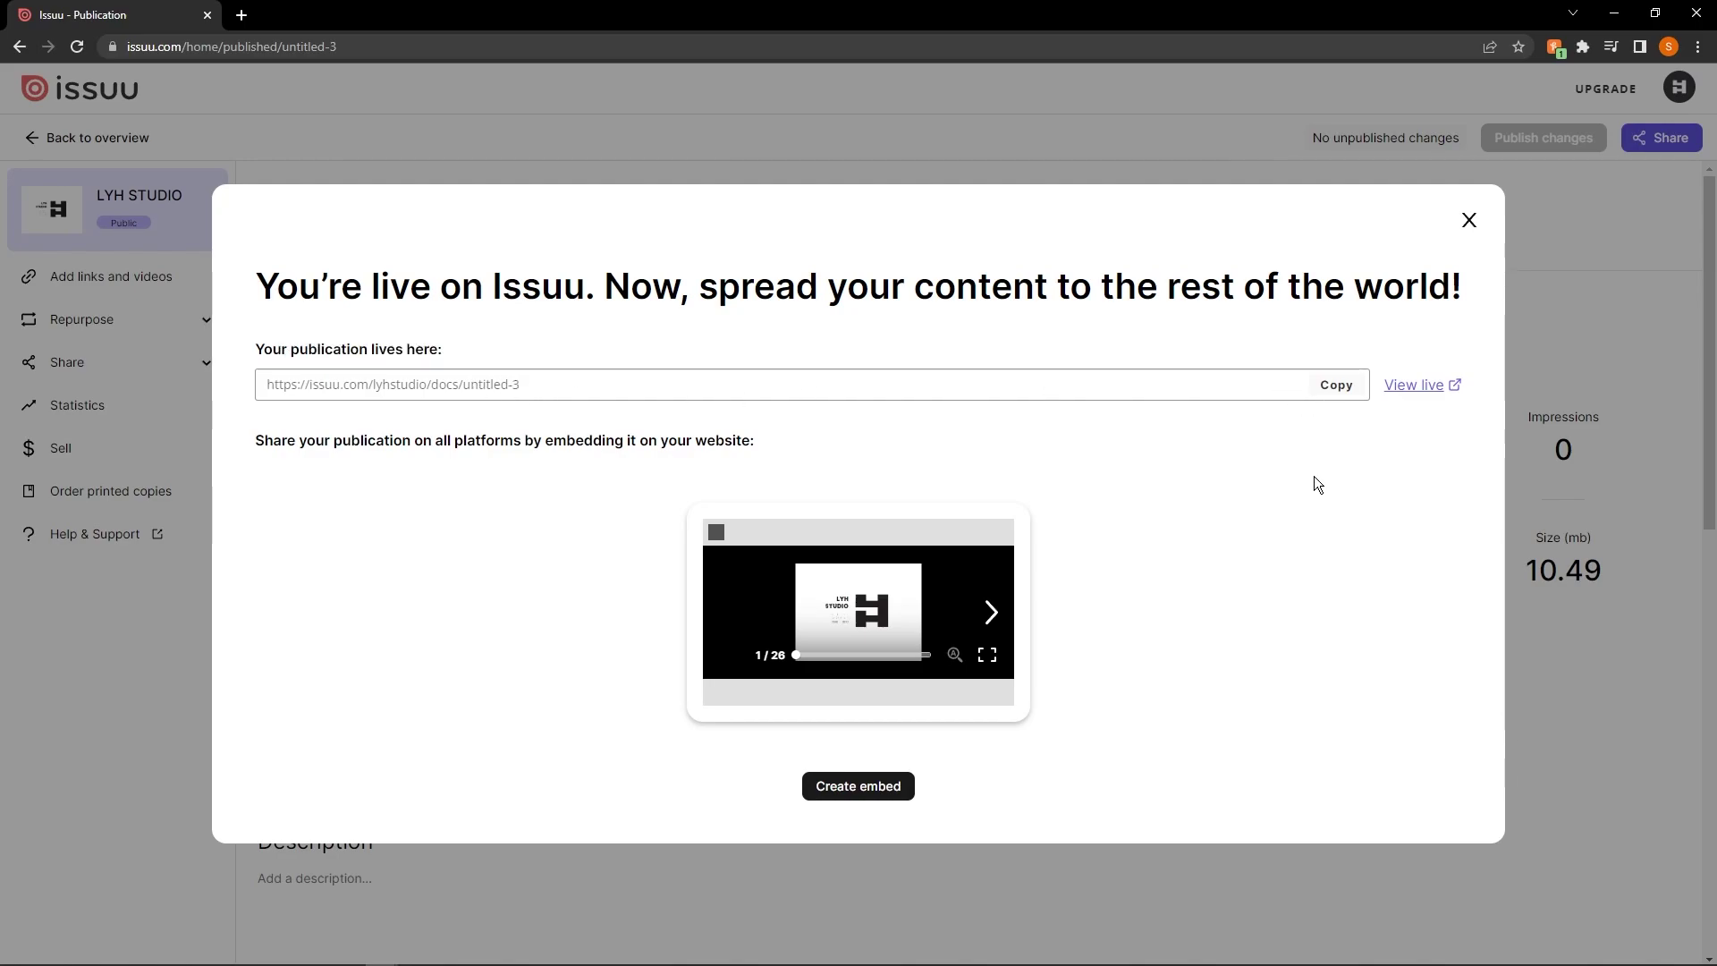